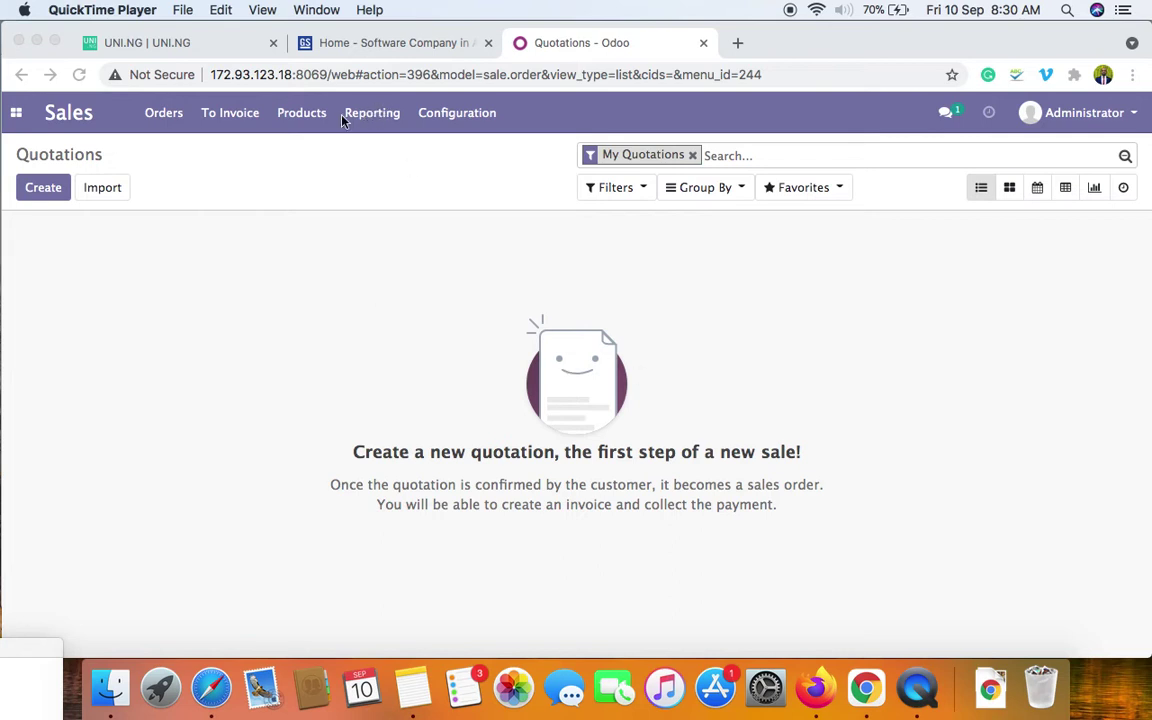
- Browse the Products catalogue from the Sales menu, then return to the Sales main page
{"action": "left_click", "coordinate": [301, 117]}
{"action": "left_click", "coordinate": [310, 150]}
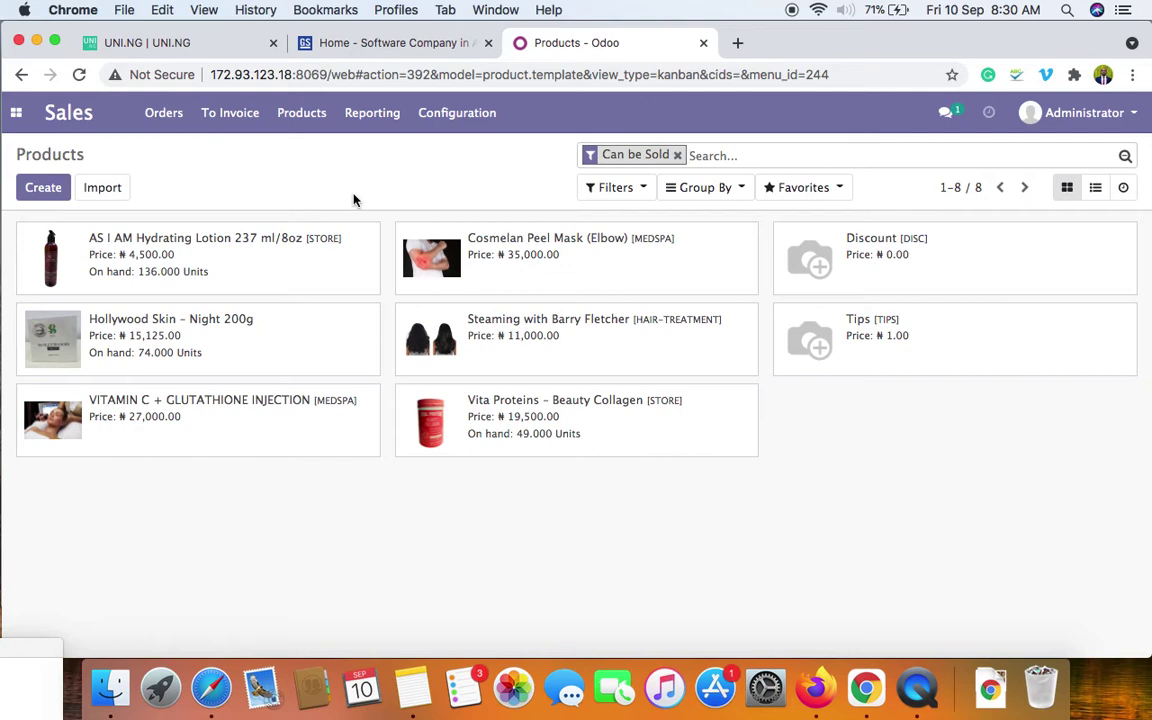
{"action": "left_click", "coordinate": [72, 126]}
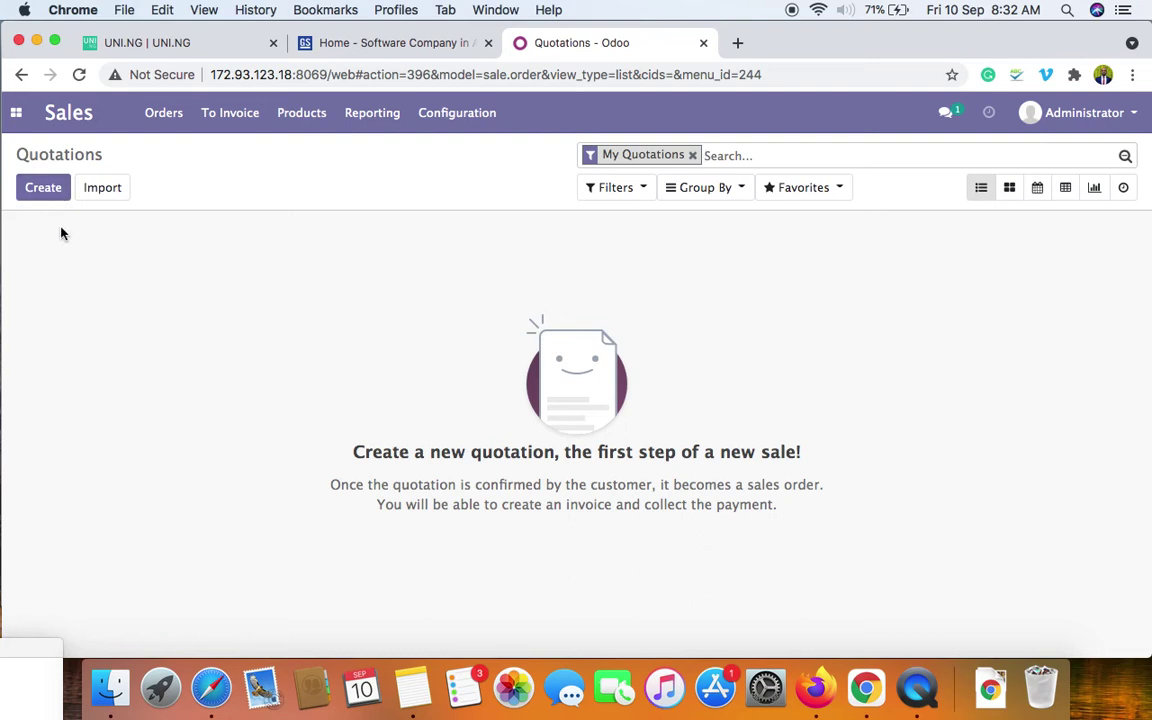
- Create a new blank quotation and list the existing customers in the Customer dropdown
{"action": "left_click", "coordinate": [17, 113]}
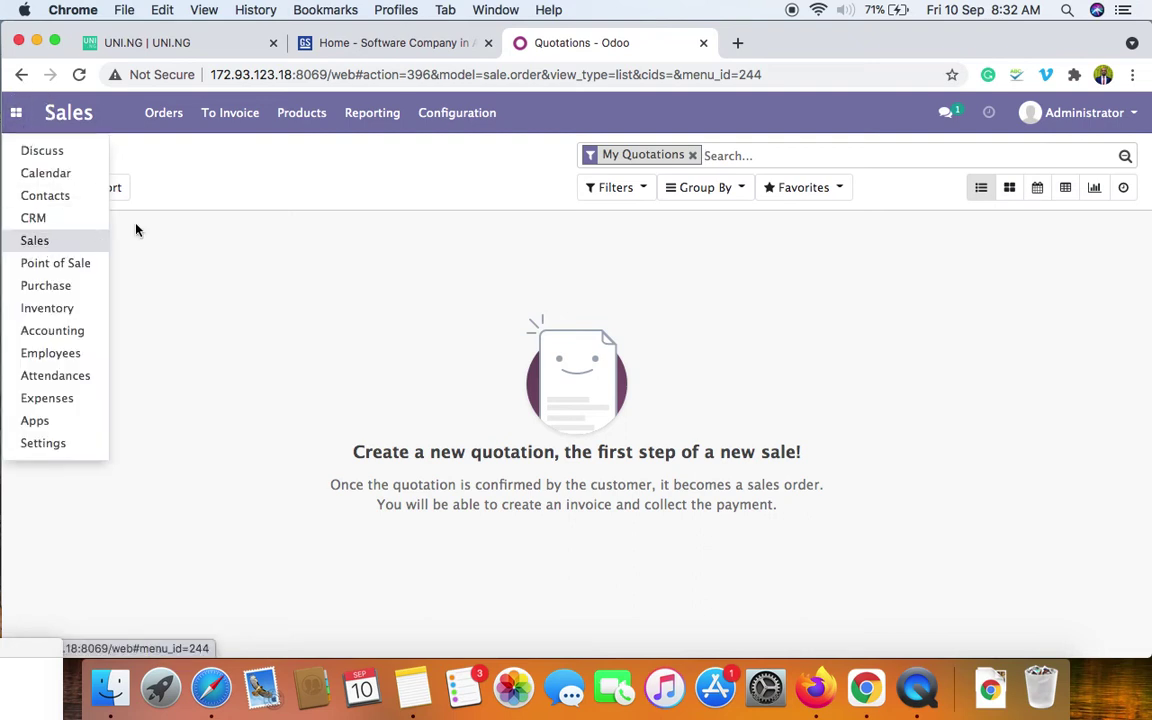
{"action": "left_click", "coordinate": [160, 200]}
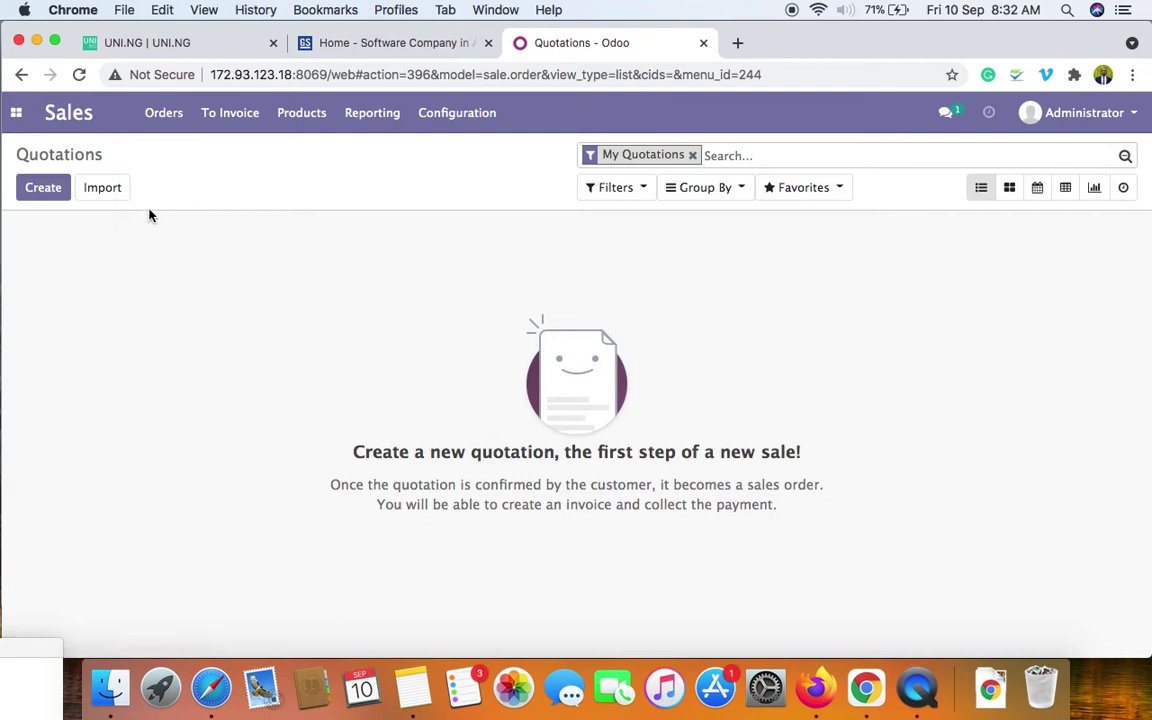
{"action": "left_click", "coordinate": [55, 199]}
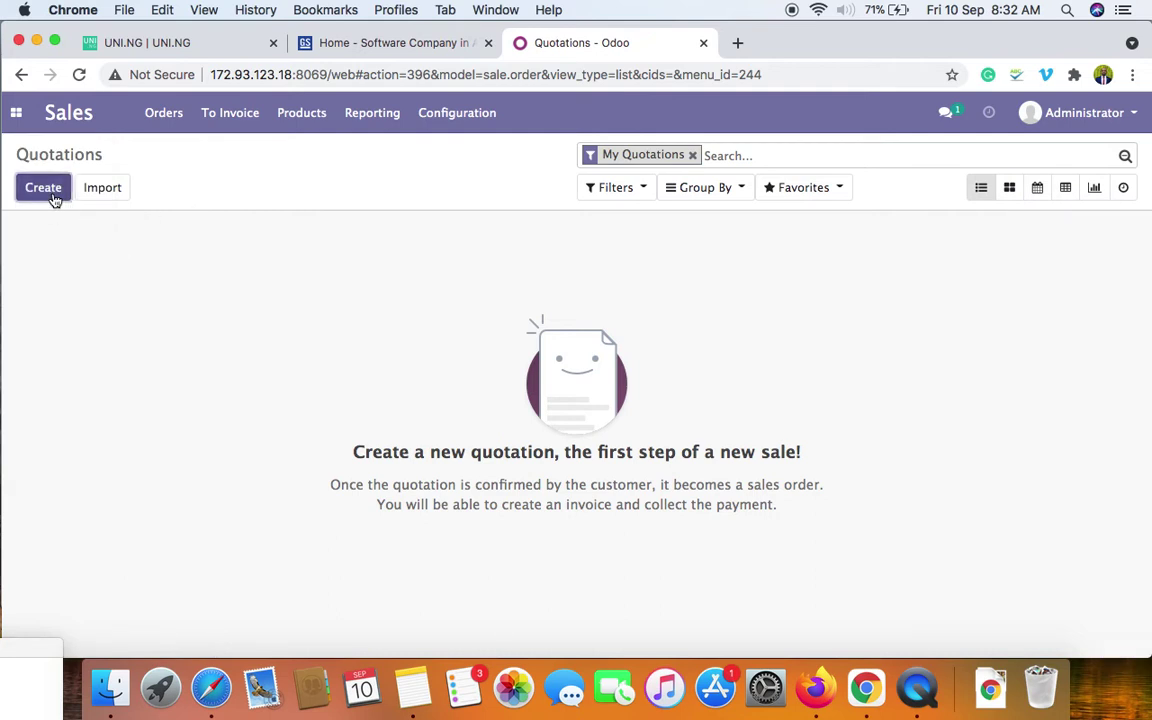
{"action": "left_click", "coordinate": [55, 199]}
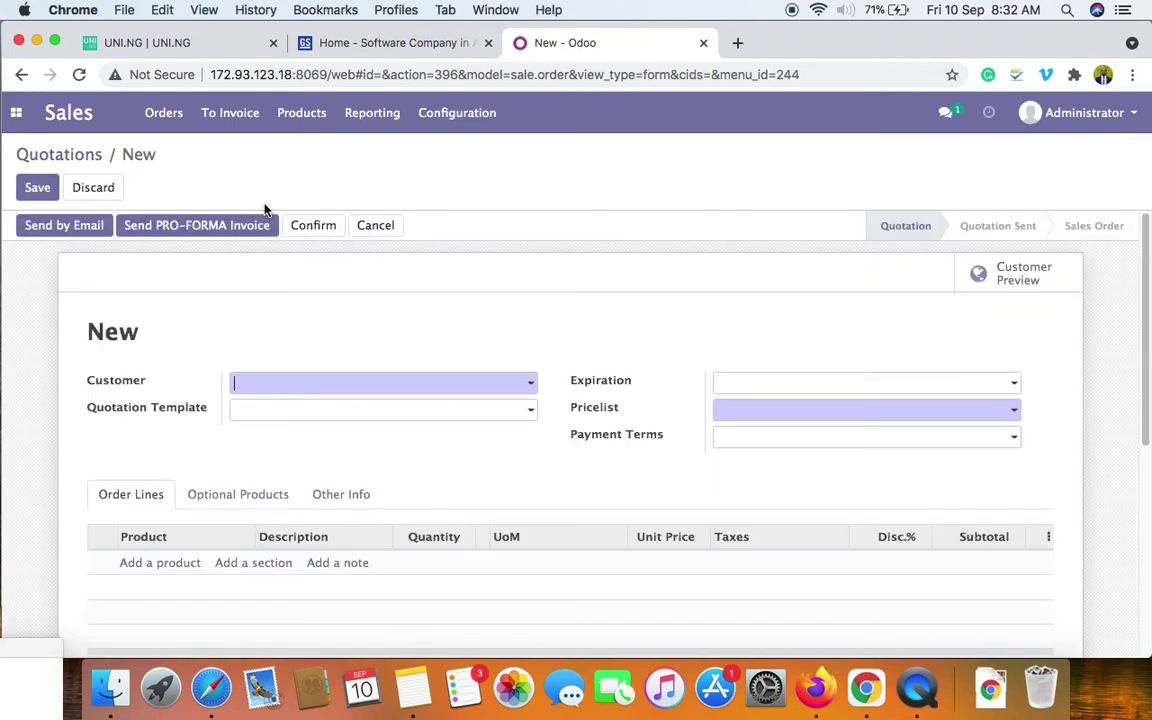
{"action": "scroll", "coordinate": [553, 339], "scroll_direction": "down", "scroll_amount": 1}
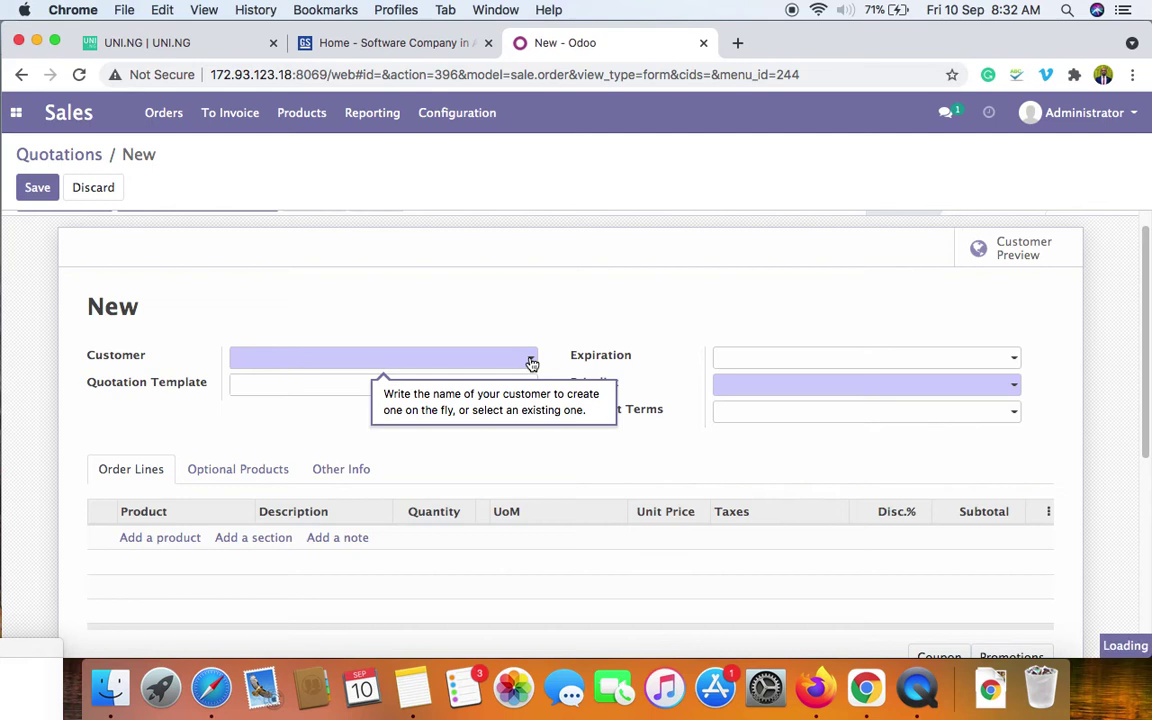
{"action": "left_click", "coordinate": [531, 363]}
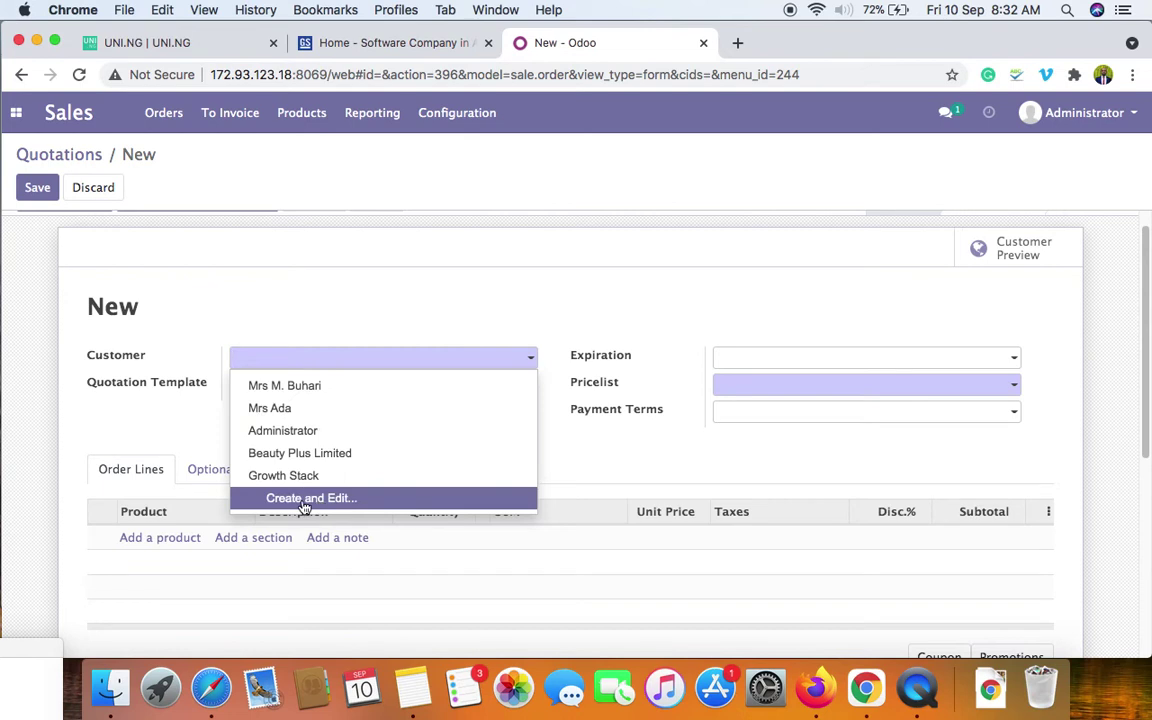
- Assign the first listed customer and 15 Days payment terms, then start an order line
{"action": "left_click", "coordinate": [317, 396]}
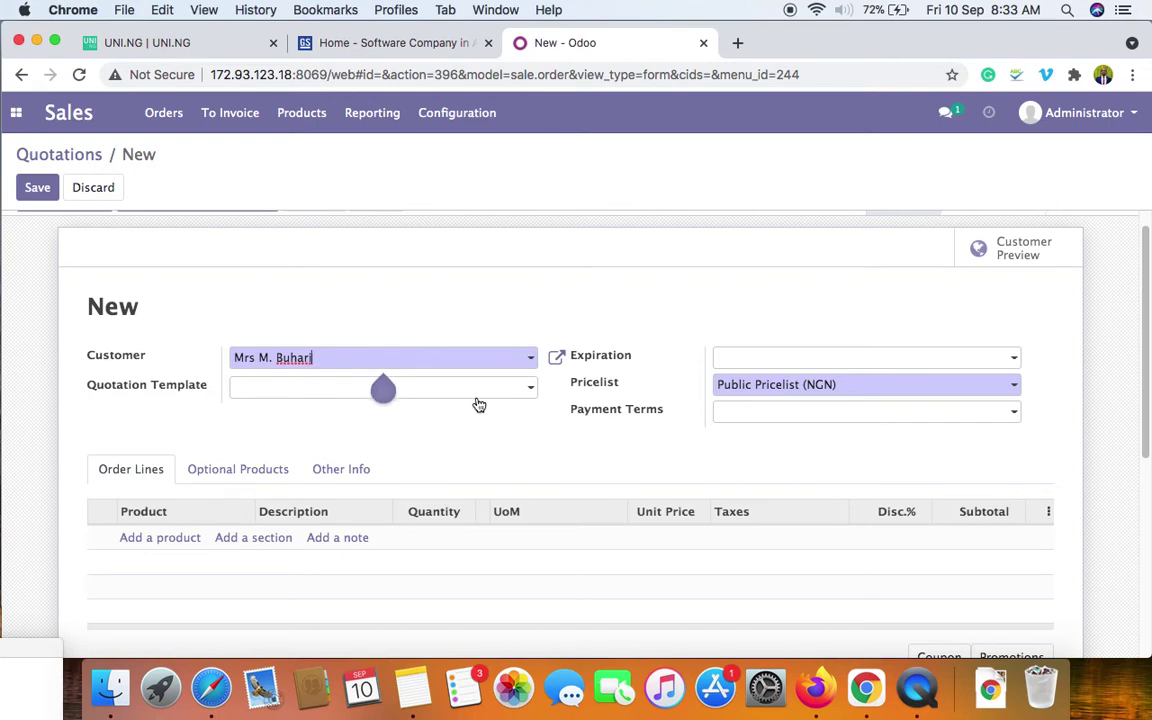
{"action": "scroll", "coordinate": [545, 404], "scroll_direction": "down", "scroll_amount": 3}
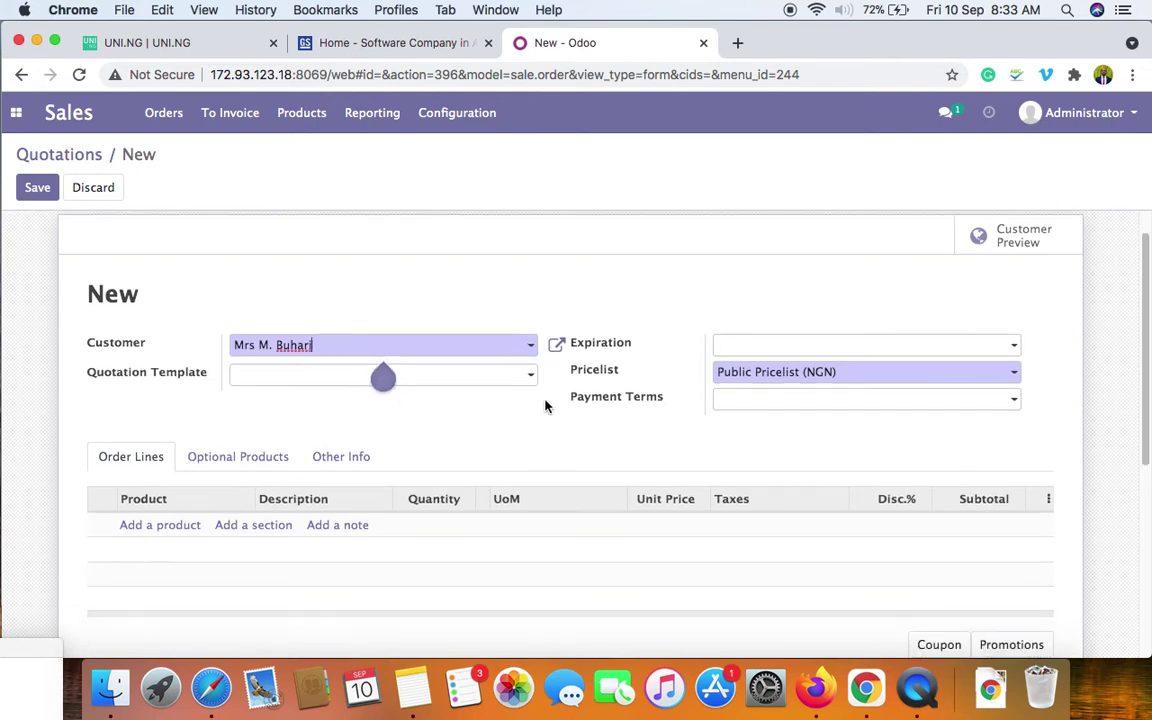
{"action": "scroll", "coordinate": [560, 380], "scroll_direction": "up", "scroll_amount": 2}
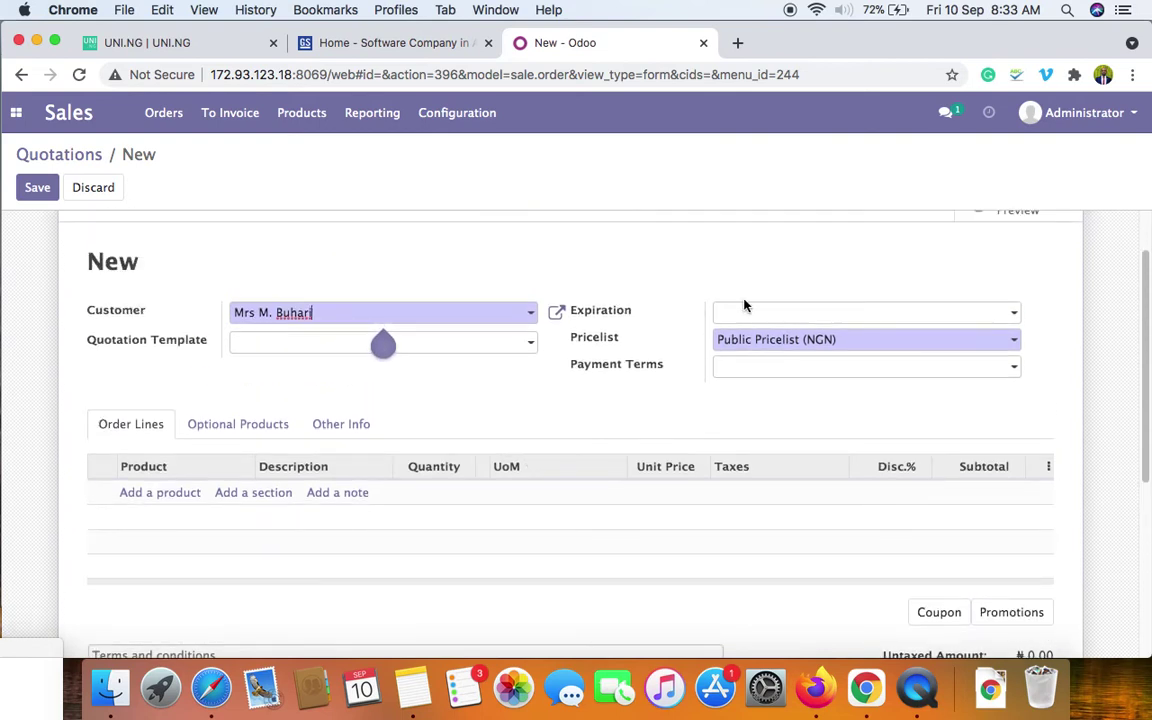
{"action": "left_click", "coordinate": [765, 372]}
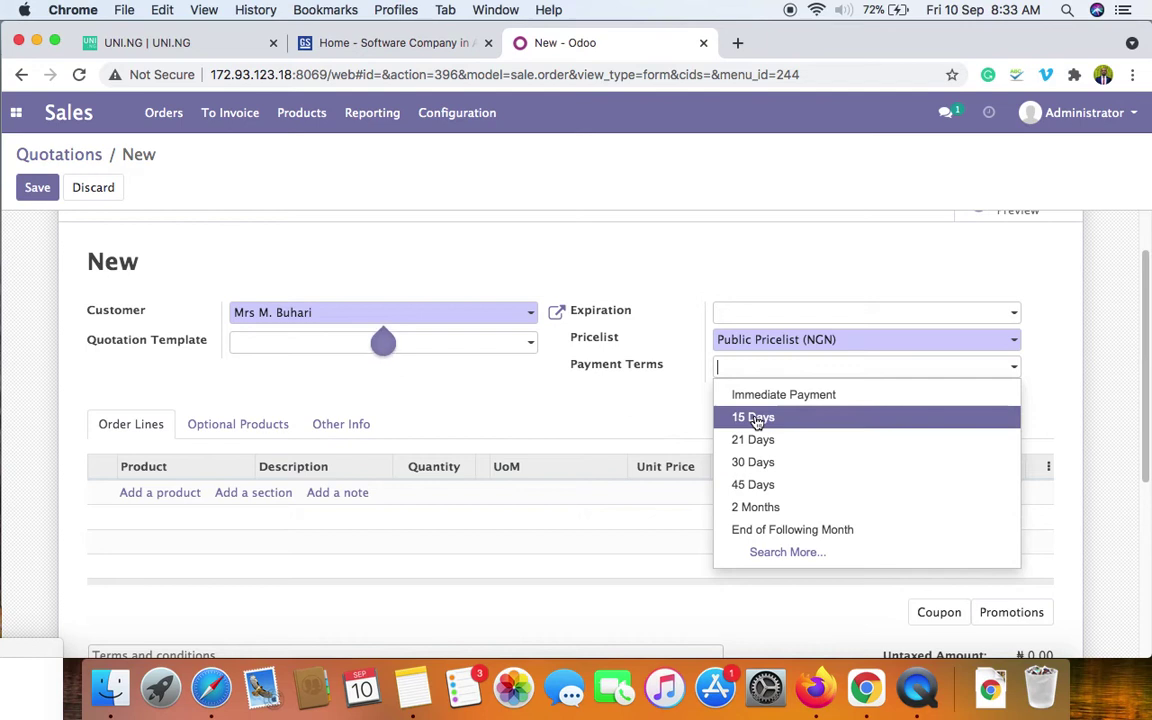
{"action": "left_click", "coordinate": [757, 421]}
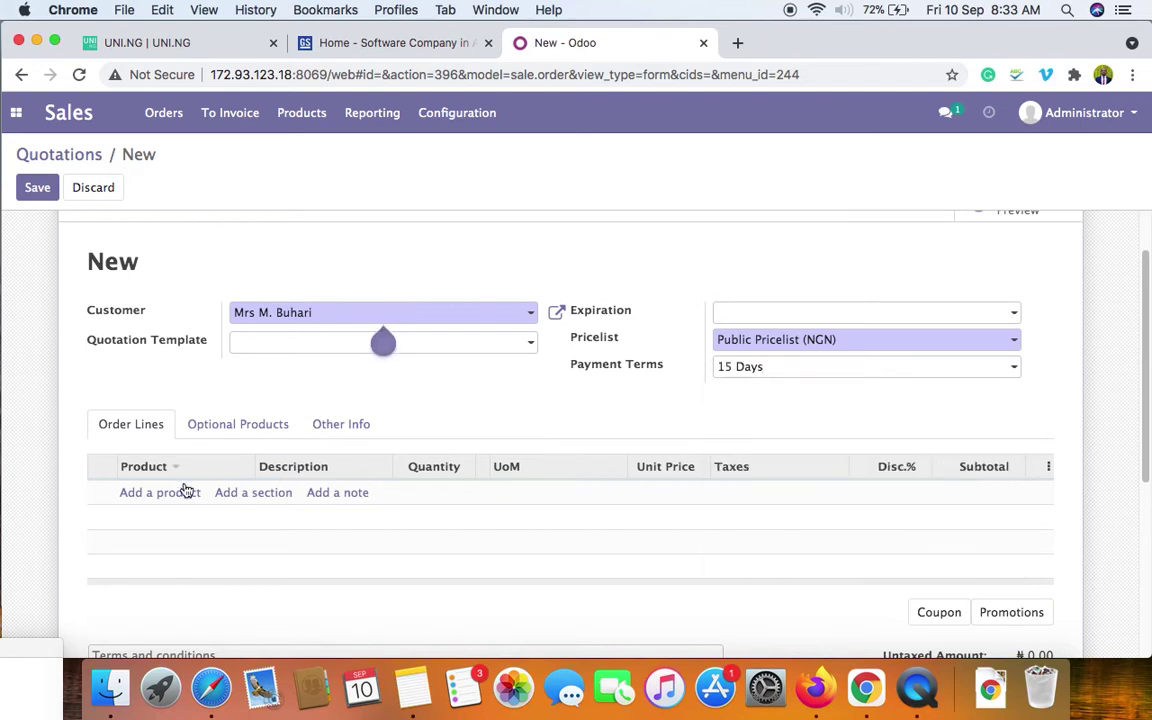
{"action": "scroll", "coordinate": [139, 501], "scroll_direction": "down", "scroll_amount": 2}
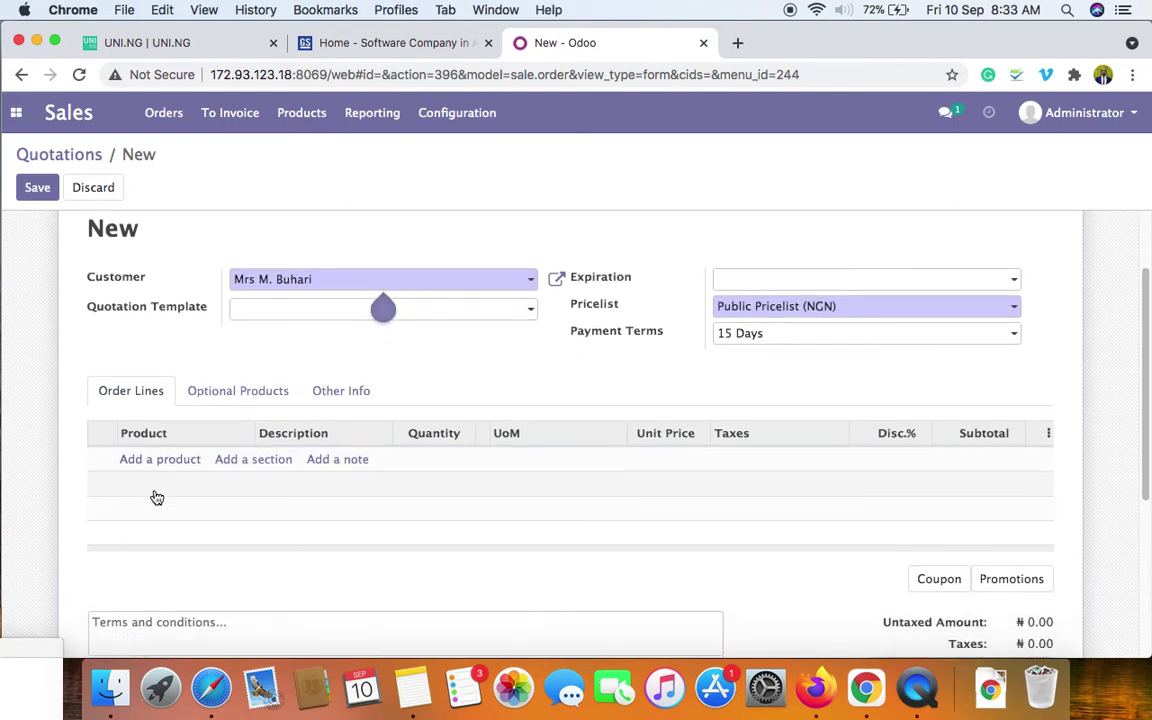
{"action": "scroll", "coordinate": [157, 498], "scroll_direction": "down", "scroll_amount": 3}
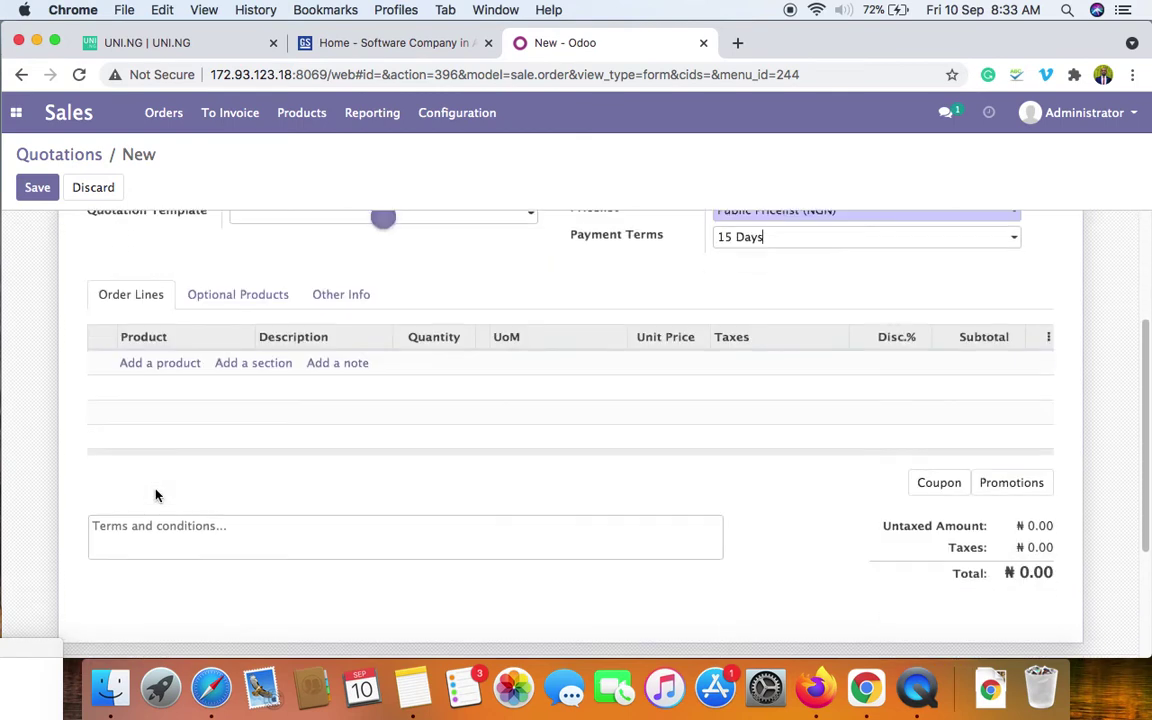
{"action": "left_click", "coordinate": [156, 372]}
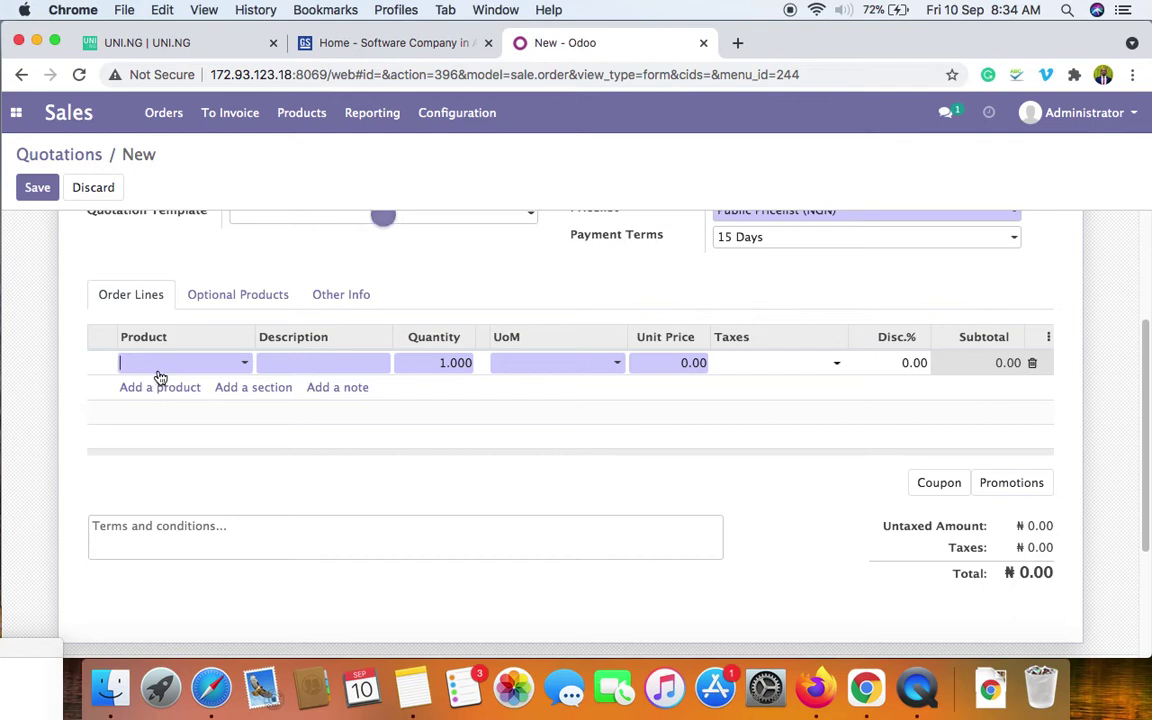
- Add an AS I AM Hydrating Lotion order line with quantity 15
{"action": "left_click", "coordinate": [242, 365]}
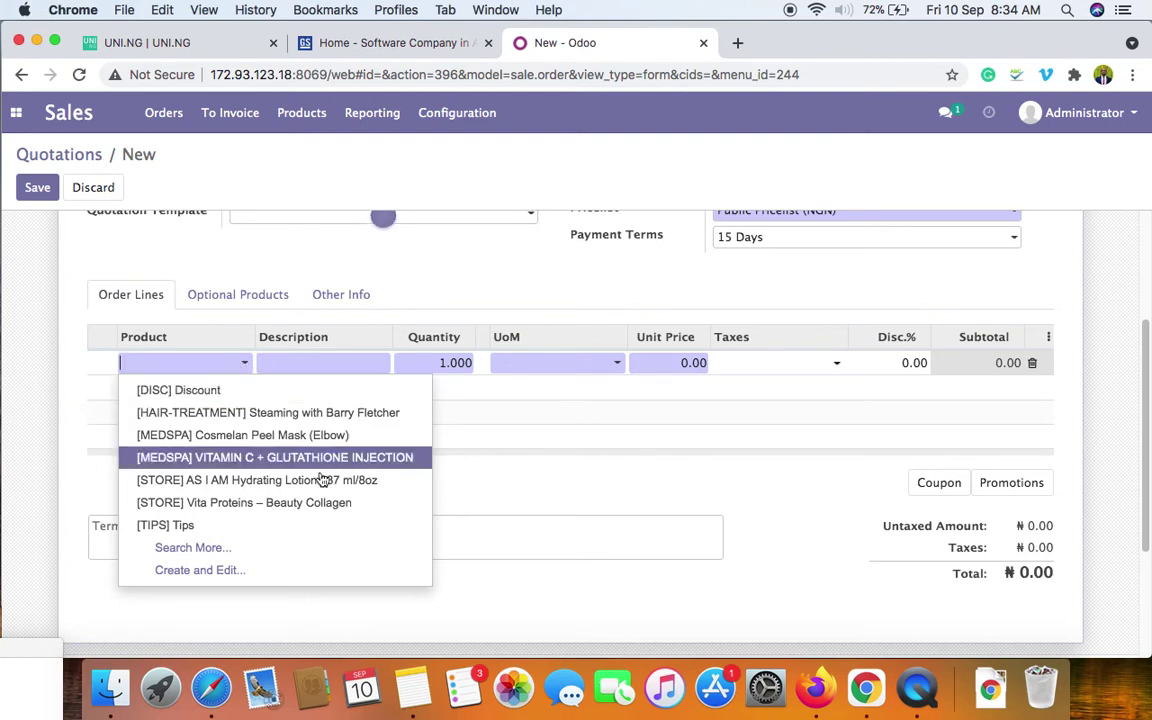
{"action": "left_click", "coordinate": [239, 480]}
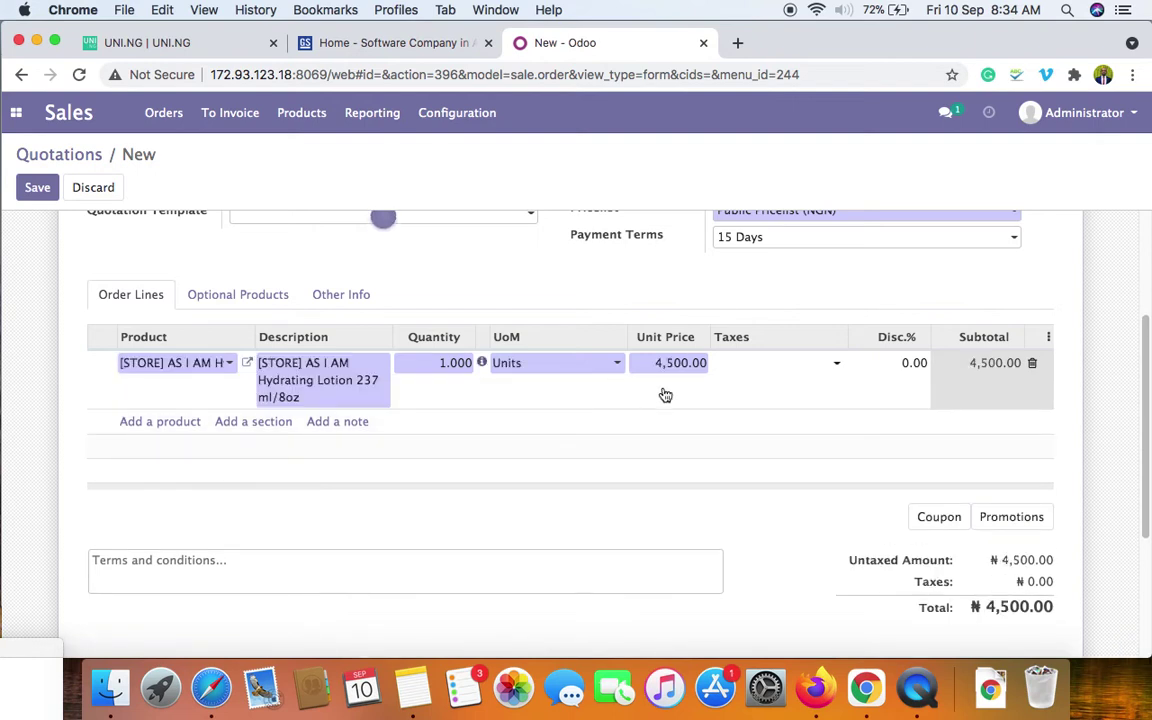
{"action": "left_click", "coordinate": [440, 362]}
{"action": "key", "text": "Left"}
{"action": "key", "text": "Left"}
{"action": "key", "text": "Left"}
{"action": "key", "text": "Left"}
- Add a second line of Vita Proteins – Beauty Collagen with quantity 14
{"action": "left_click", "coordinate": [172, 425]}
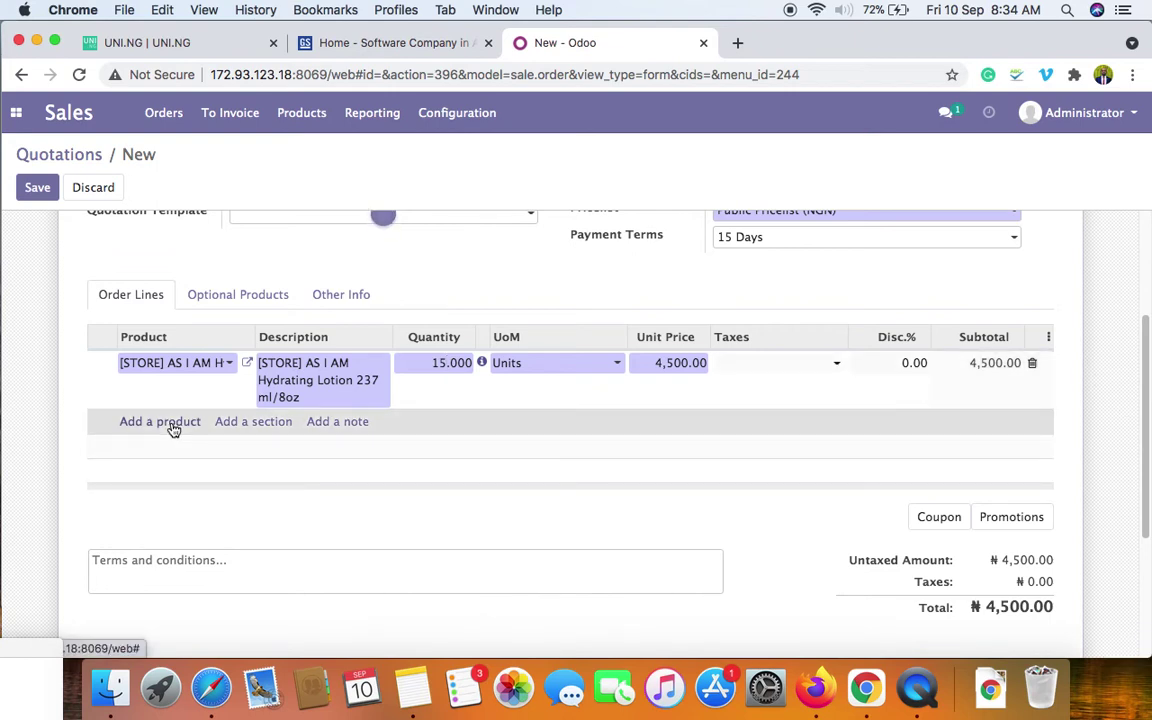
{"action": "left_click", "coordinate": [167, 424]}
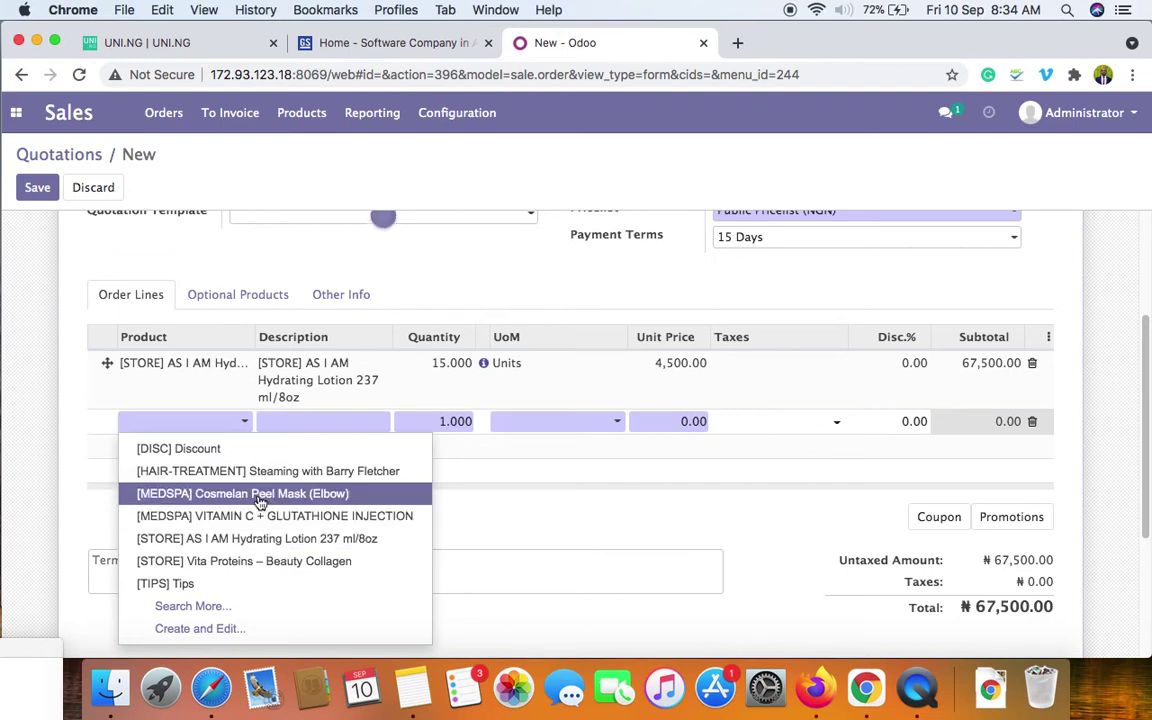
{"action": "left_click", "coordinate": [255, 561]}
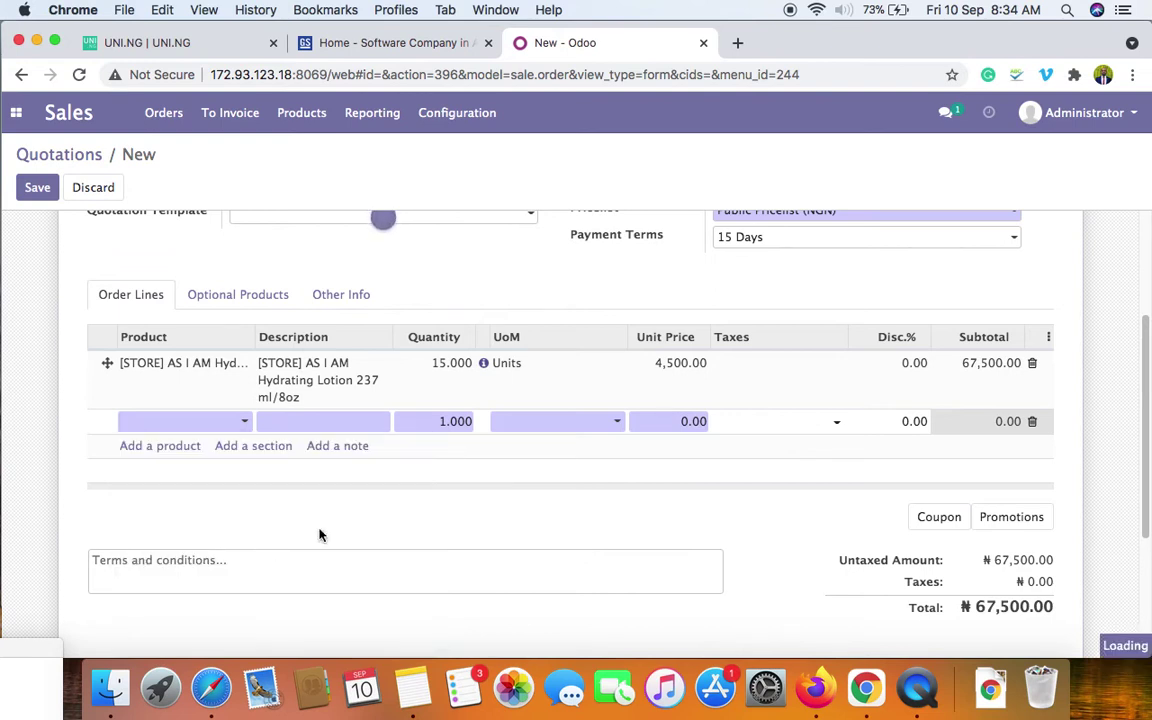
{"action": "left_click", "coordinate": [450, 422]}
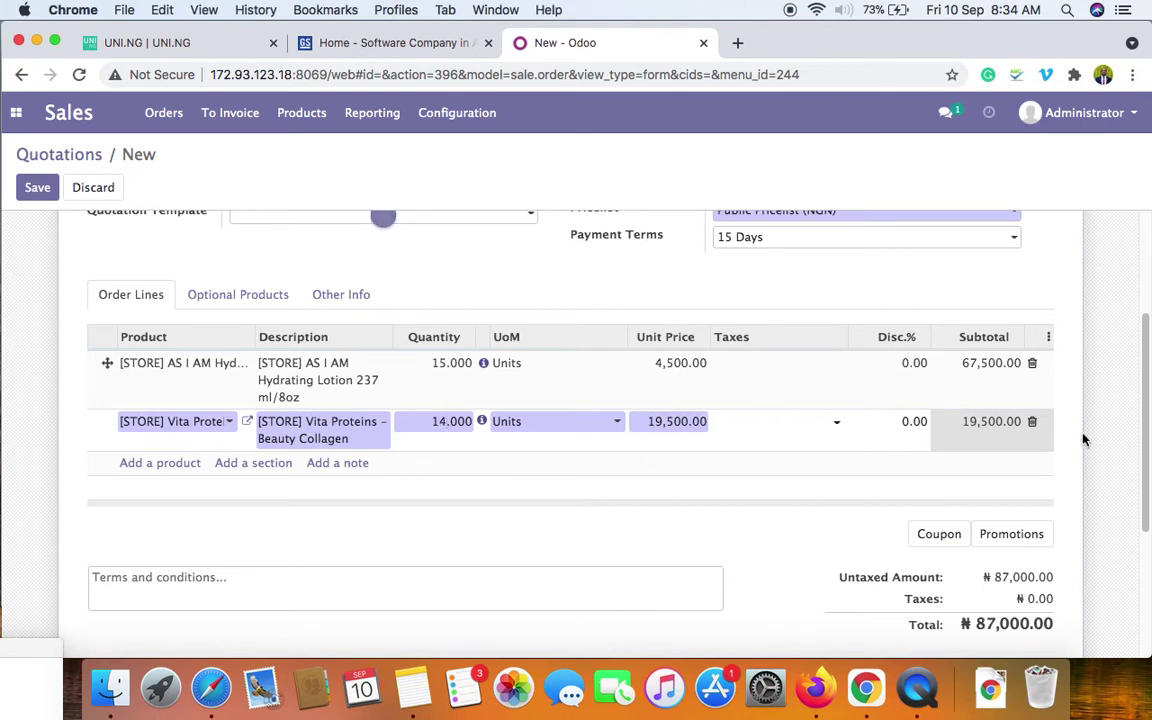
{"action": "left_click", "coordinate": [168, 466]}
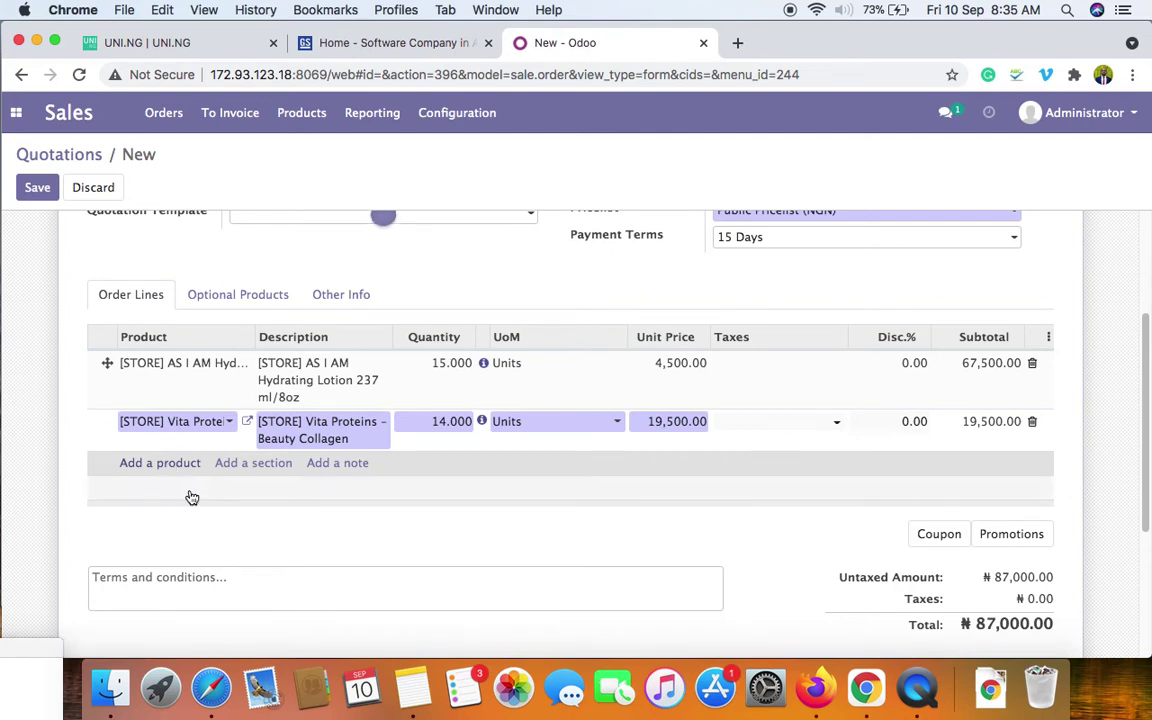
{"action": "left_click", "coordinate": [165, 463]}
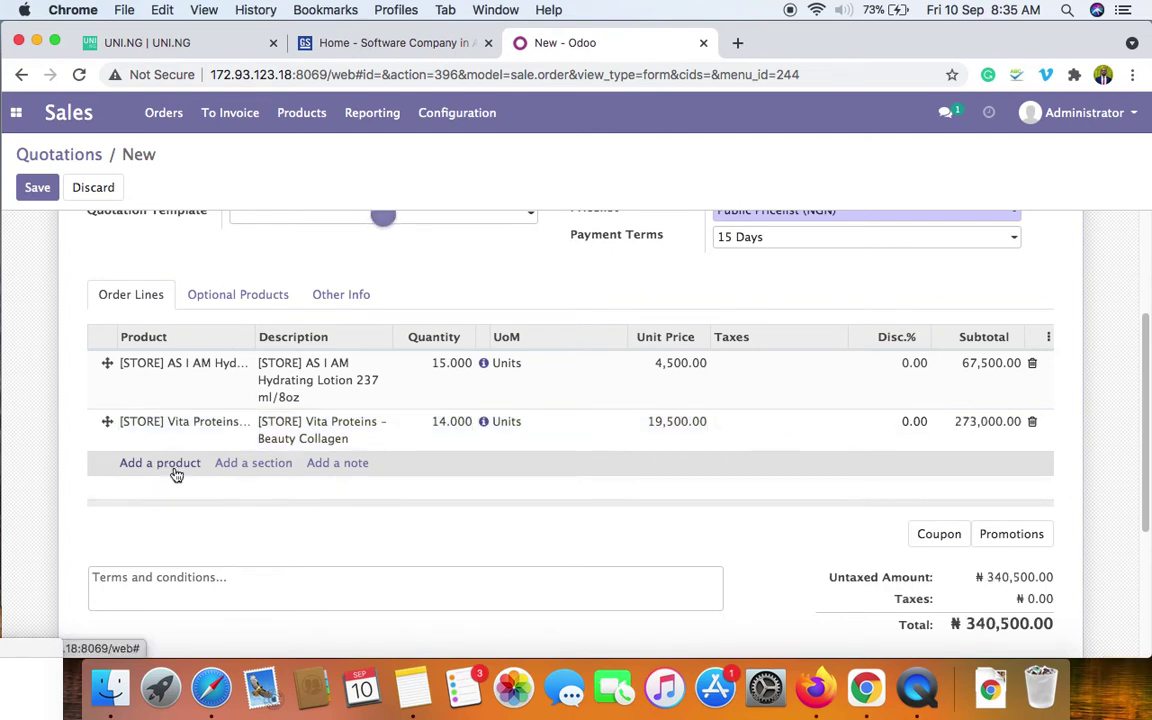
- Add a third line for the Steaming with Barry Fletcher service at quantity 10
{"action": "left_click", "coordinate": [175, 472]}
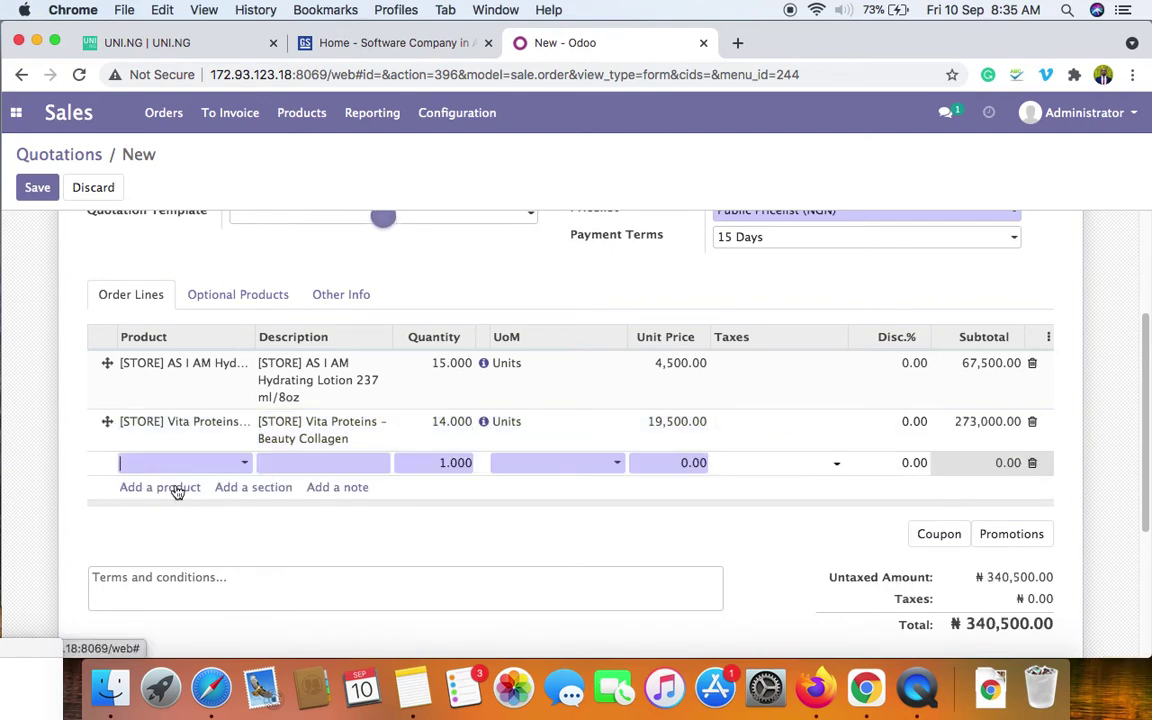
{"action": "left_click", "coordinate": [247, 464]}
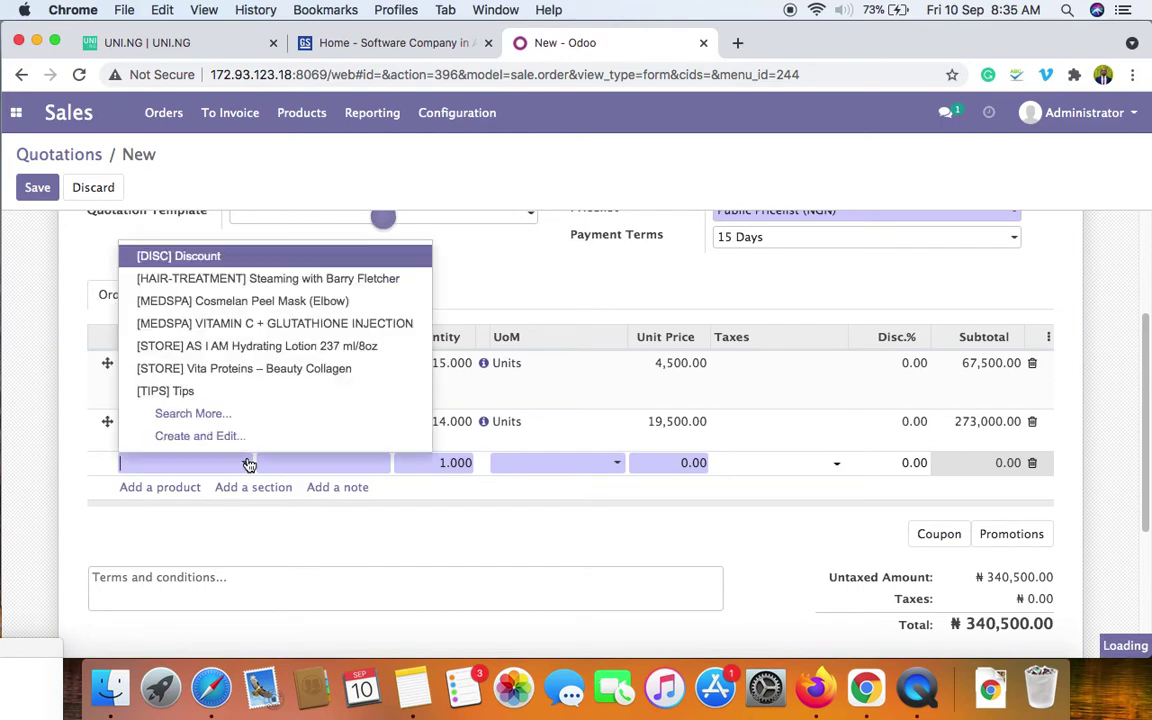
{"action": "left_click", "coordinate": [305, 287]}
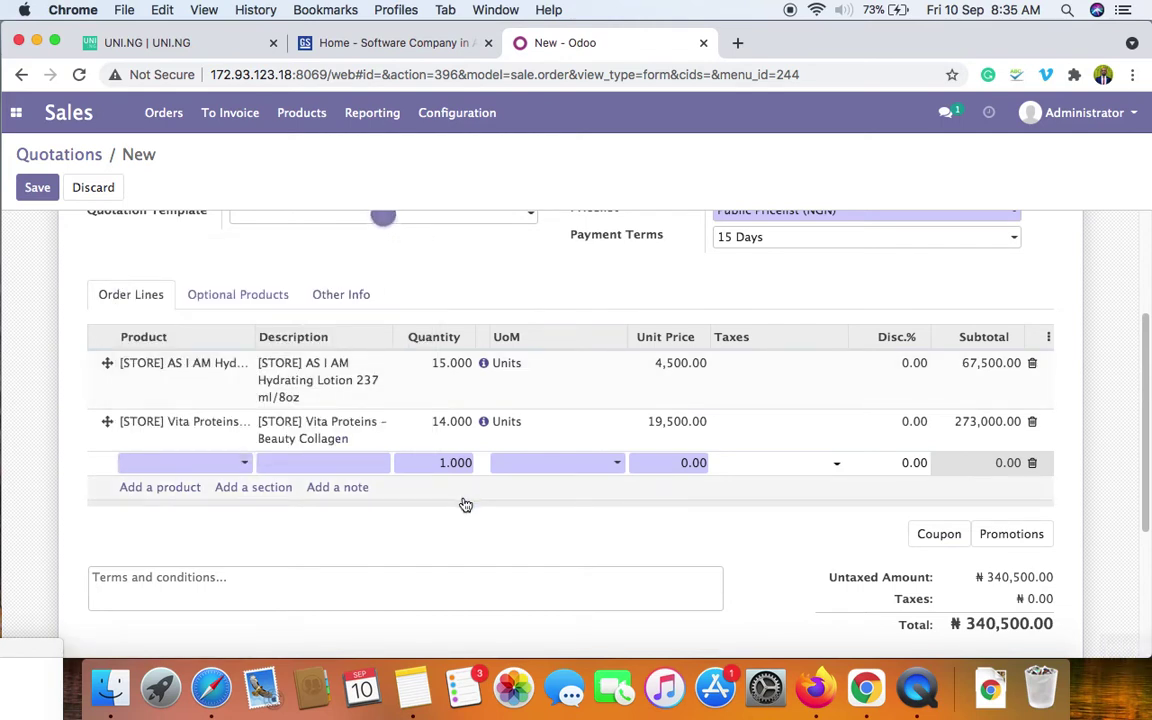
{"action": "left_click", "coordinate": [446, 462]}
{"action": "type", "text": "0"}
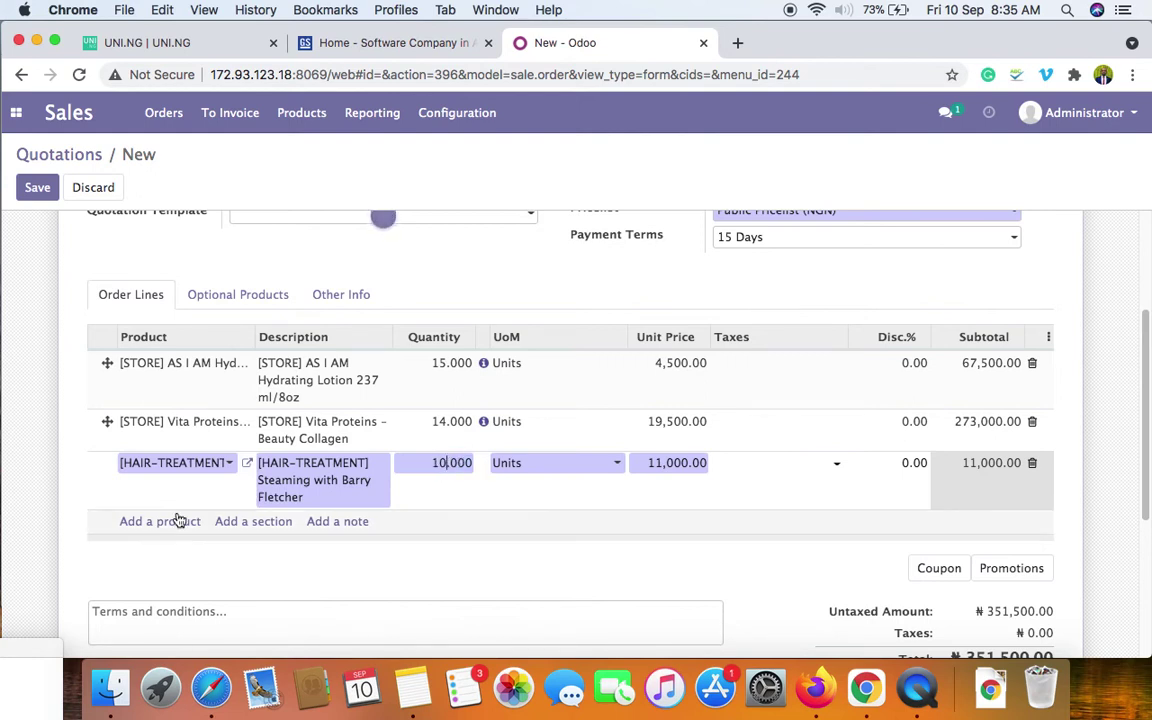
{"action": "left_click", "coordinate": [139, 523]}
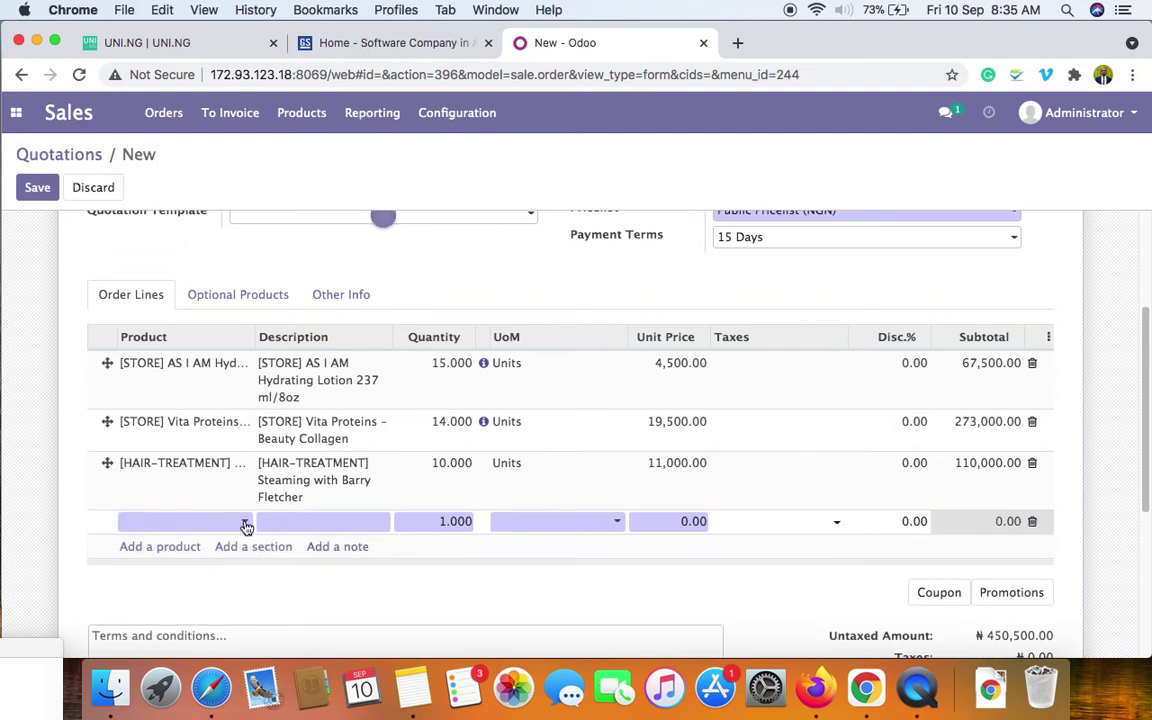
- Add Cosmelan Peel Mask (Elbow) at quantity 10 and check the ₦800,500.00 total
{"action": "left_click", "coordinate": [245, 524]}
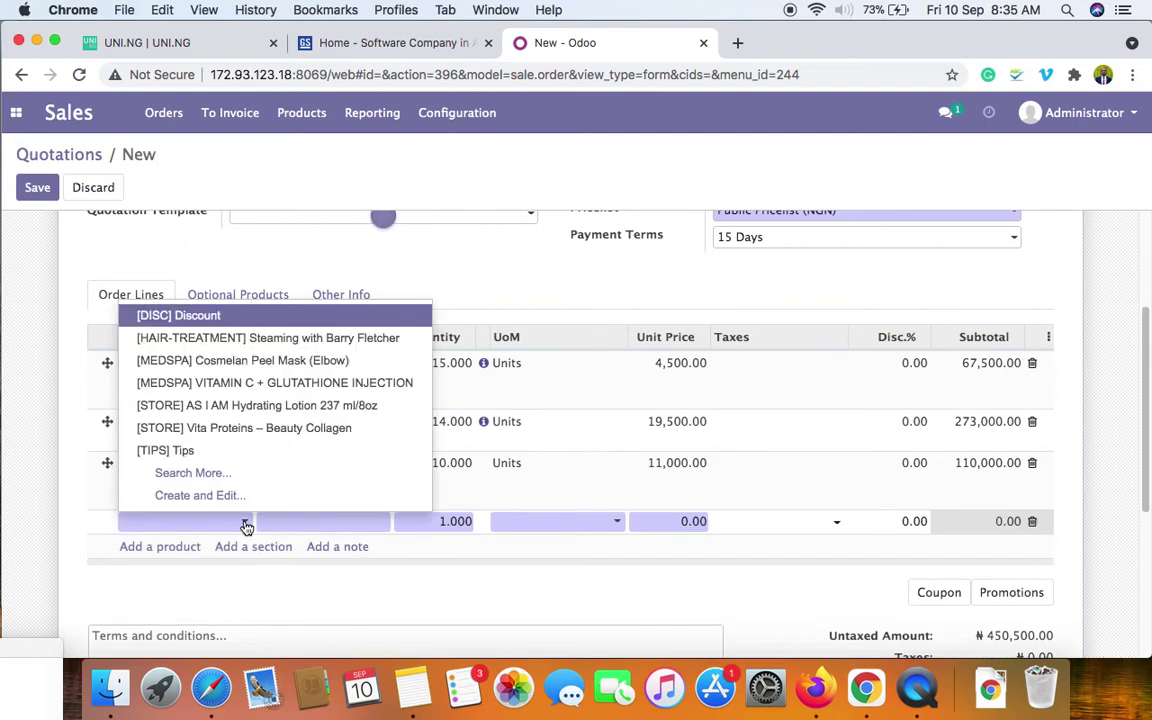
{"action": "left_click", "coordinate": [277, 375]}
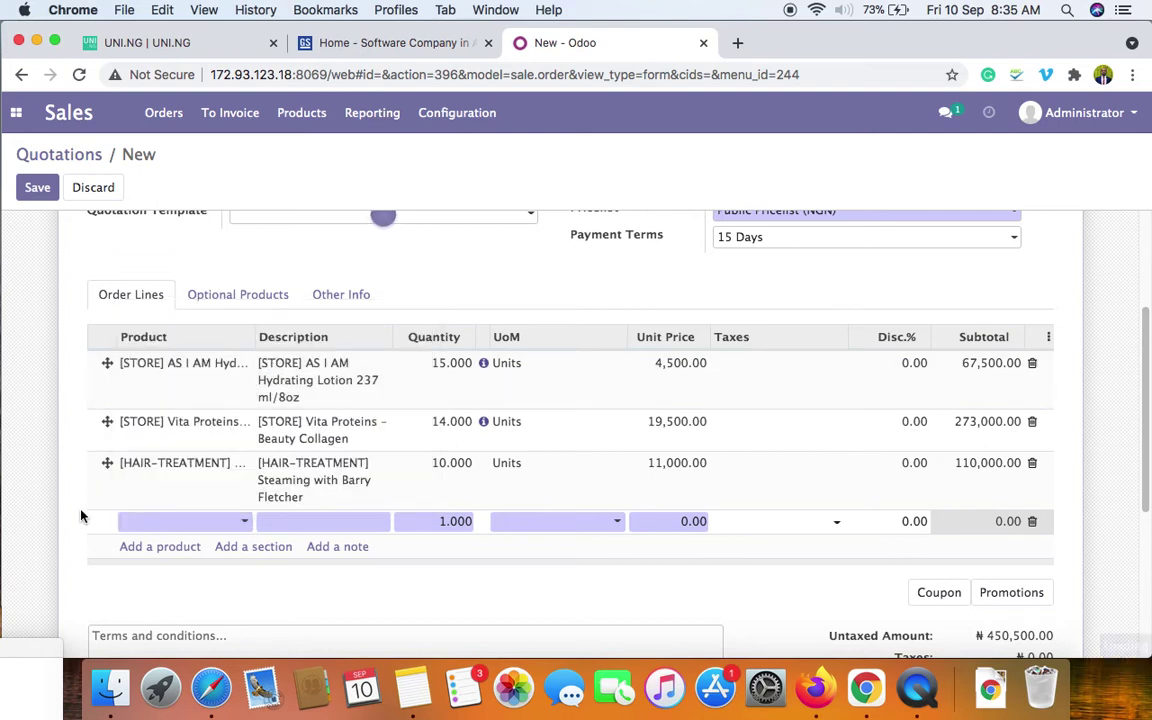
{"action": "scroll", "coordinate": [1110, 437], "scroll_direction": "down", "scroll_amount": 2}
{"action": "left_click", "coordinate": [453, 466]}
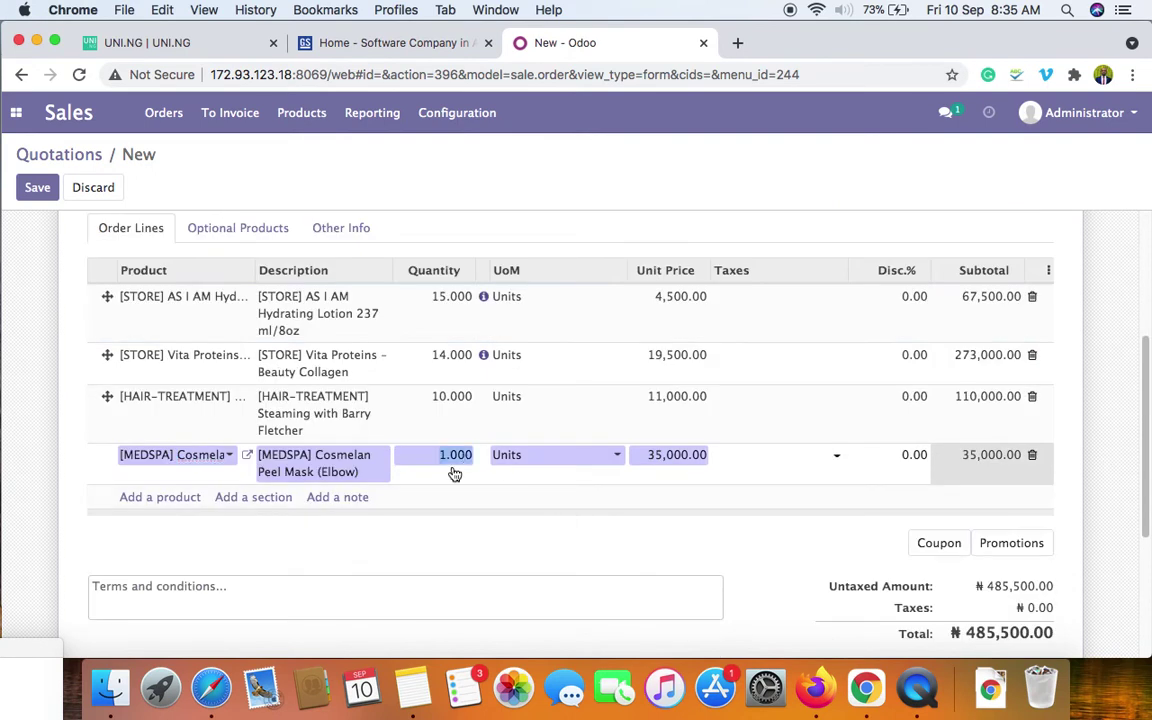
{"action": "type", "text": "0"}
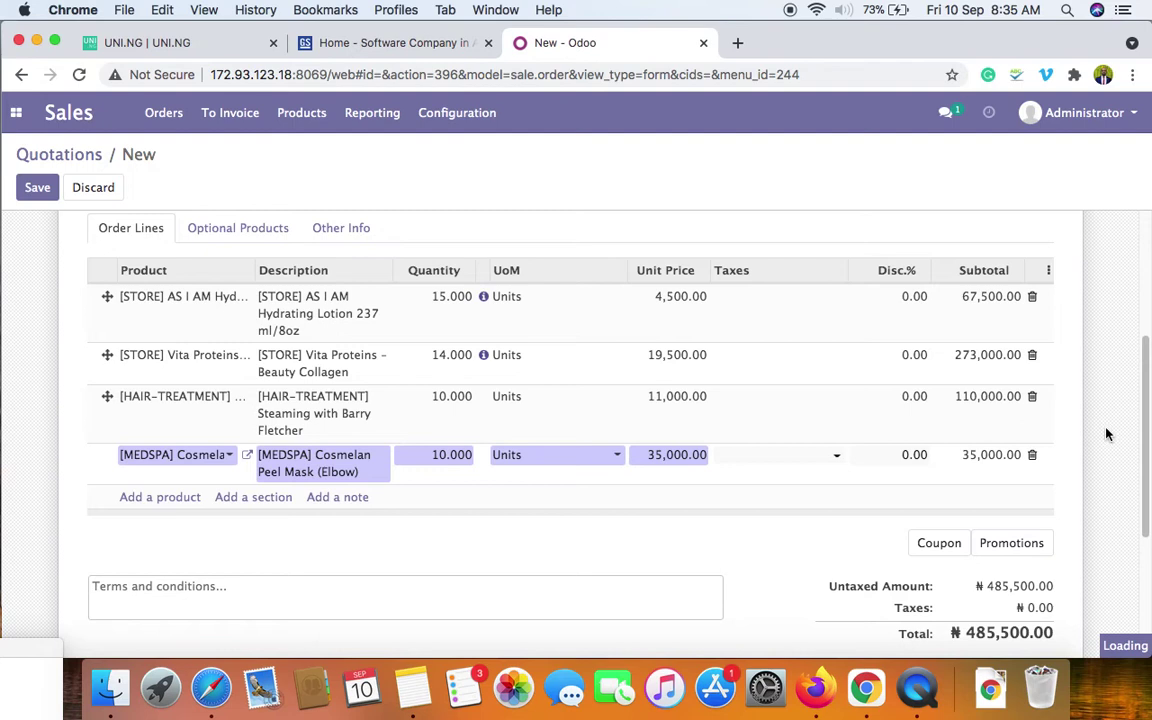
{"action": "scroll", "coordinate": [1107, 435], "scroll_direction": "up", "scroll_amount": 4}
{"action": "scroll", "coordinate": [1107, 433], "scroll_direction": "down", "scroll_amount": 1}
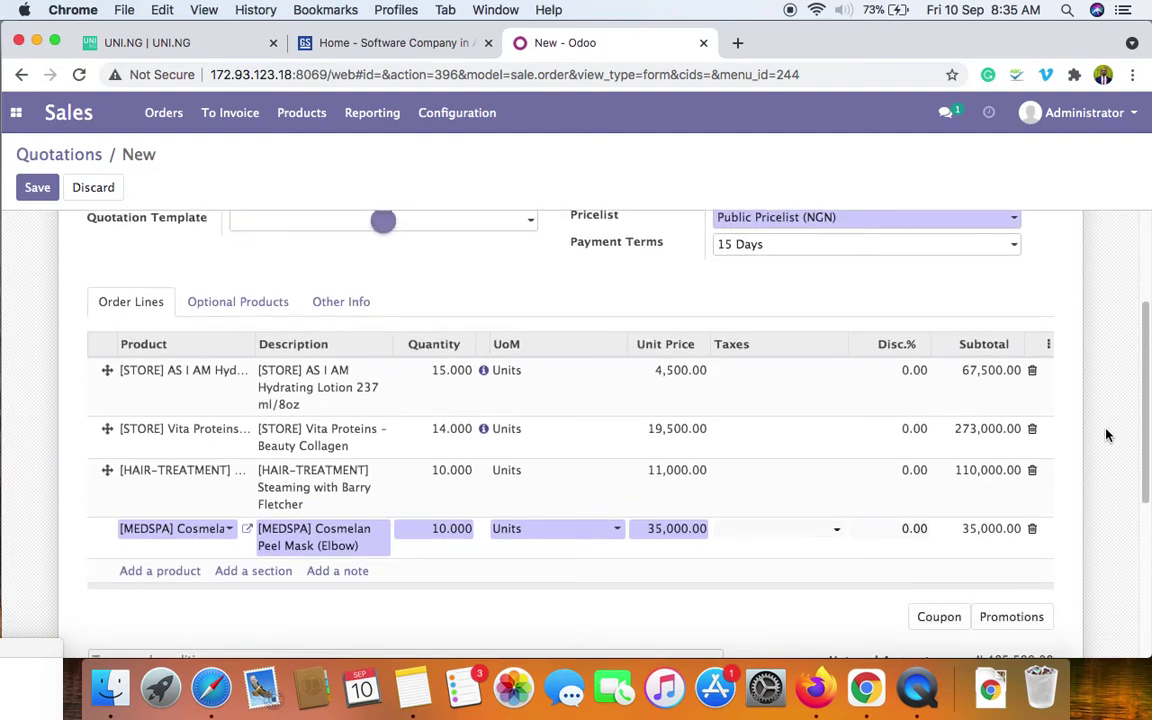
{"action": "left_click", "coordinate": [1131, 427]}
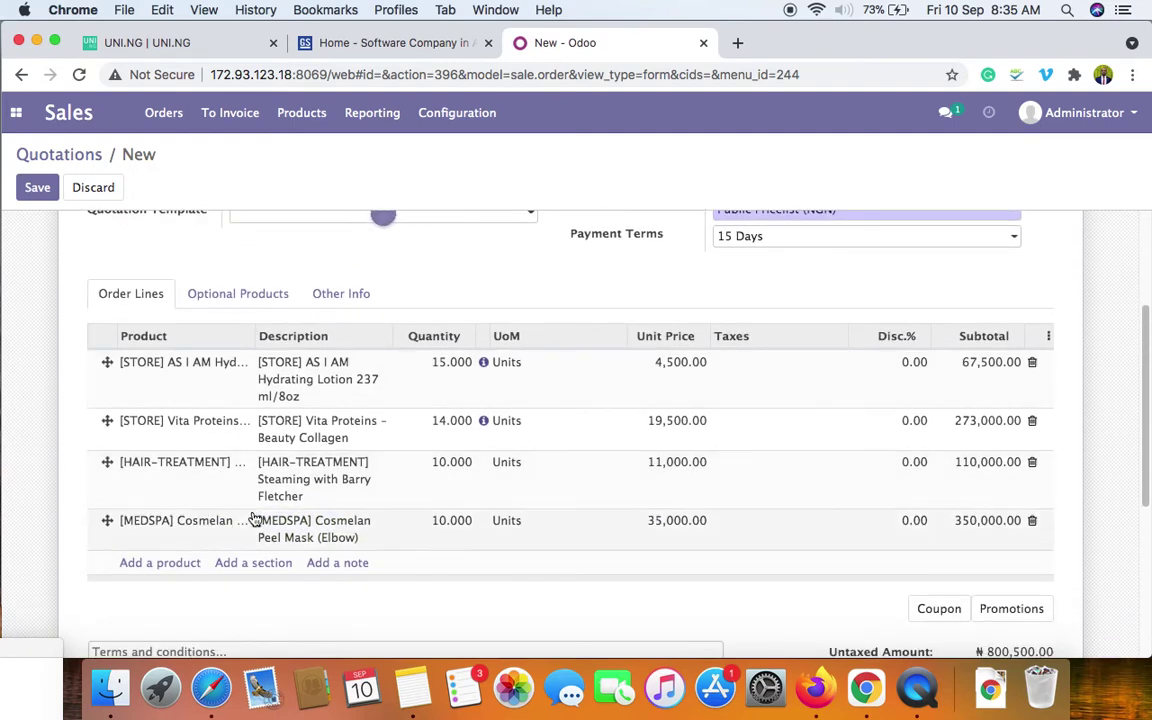
{"action": "scroll", "coordinate": [1106, 453], "scroll_direction": "down", "scroll_amount": 1}
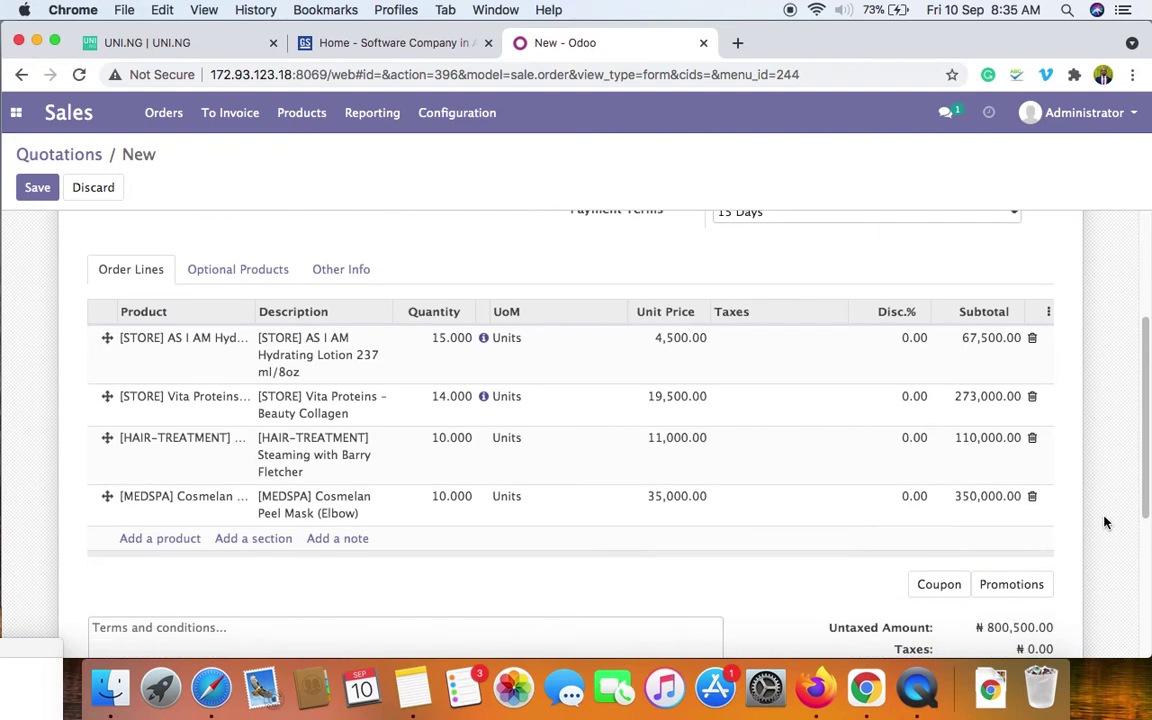
{"action": "scroll", "coordinate": [1104, 520], "scroll_direction": "down", "scroll_amount": 3}
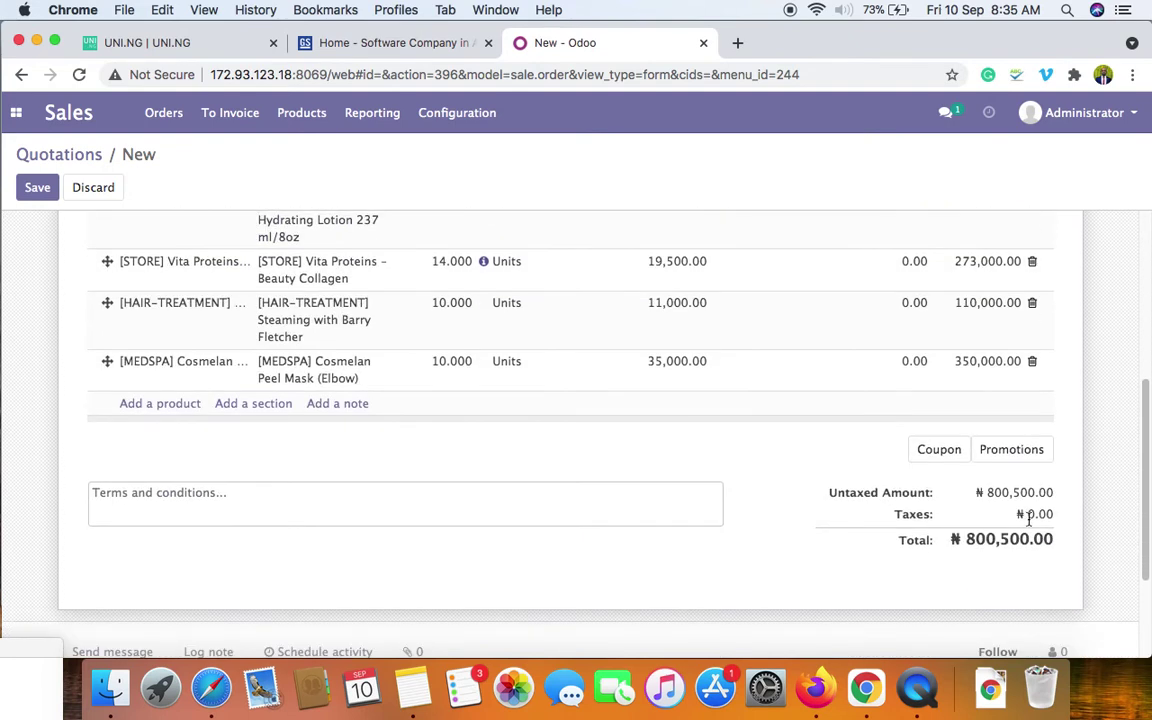
{"action": "scroll", "coordinate": [1098, 473], "scroll_direction": "up", "scroll_amount": 1}
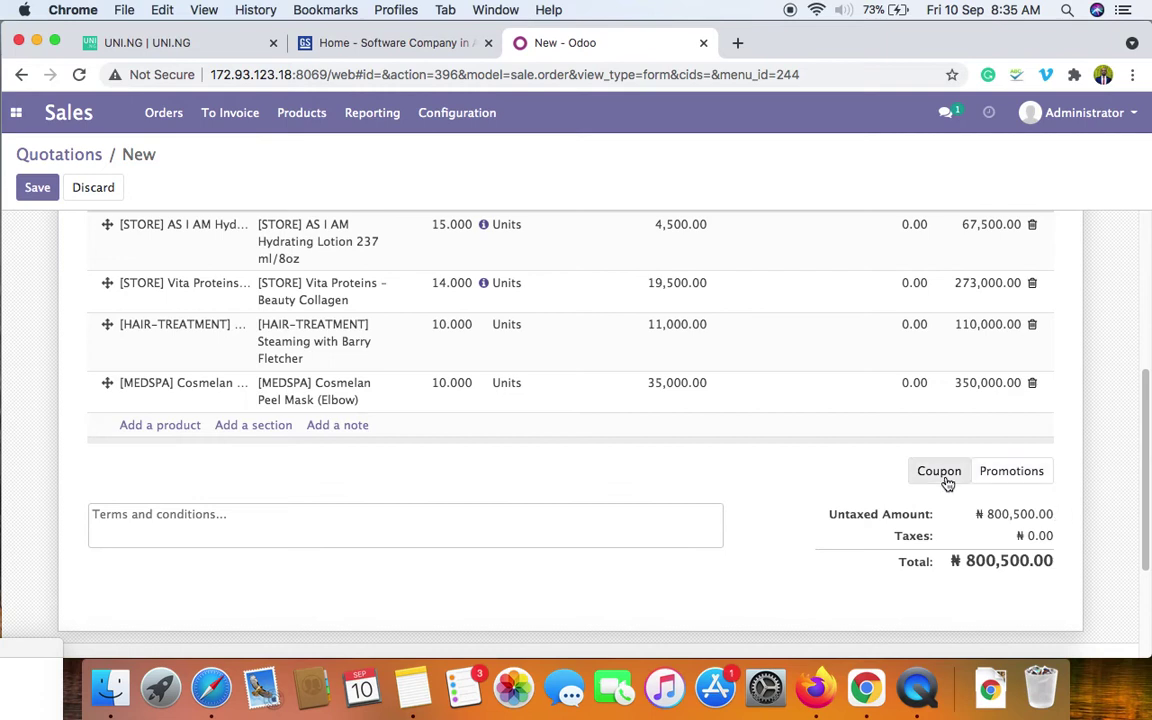
{"action": "scroll", "coordinate": [1088, 445], "scroll_direction": "up", "scroll_amount": 2}
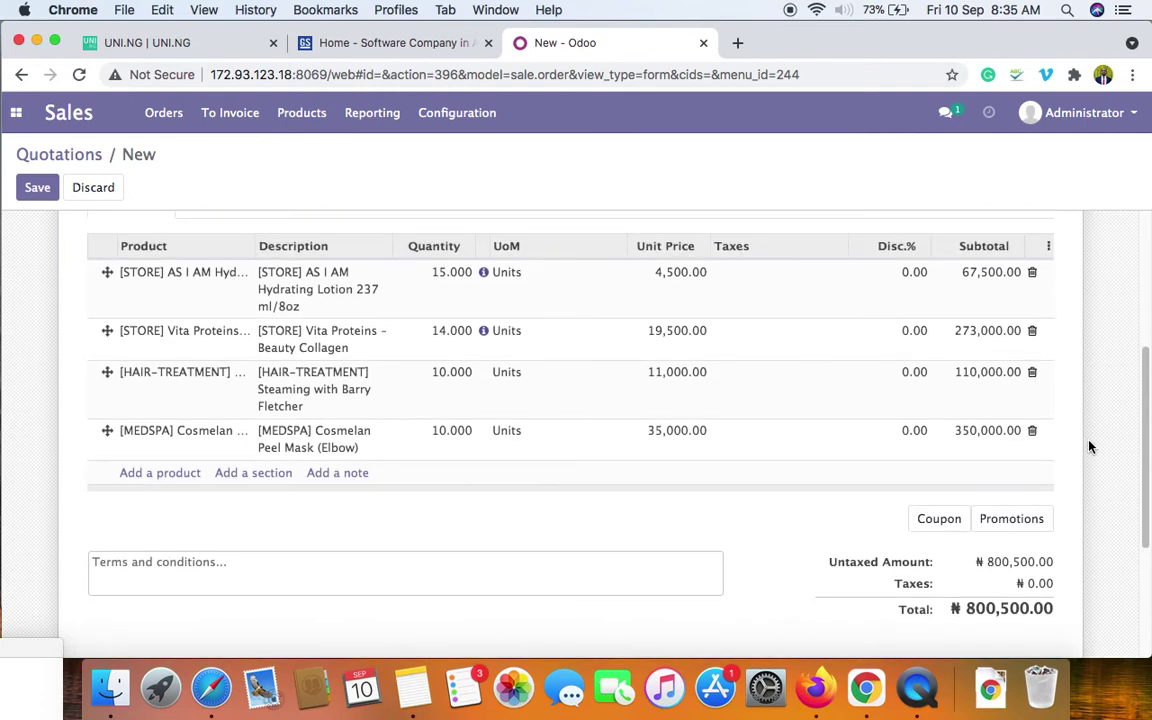
{"action": "scroll", "coordinate": [1090, 447], "scroll_direction": "up", "scroll_amount": 2}
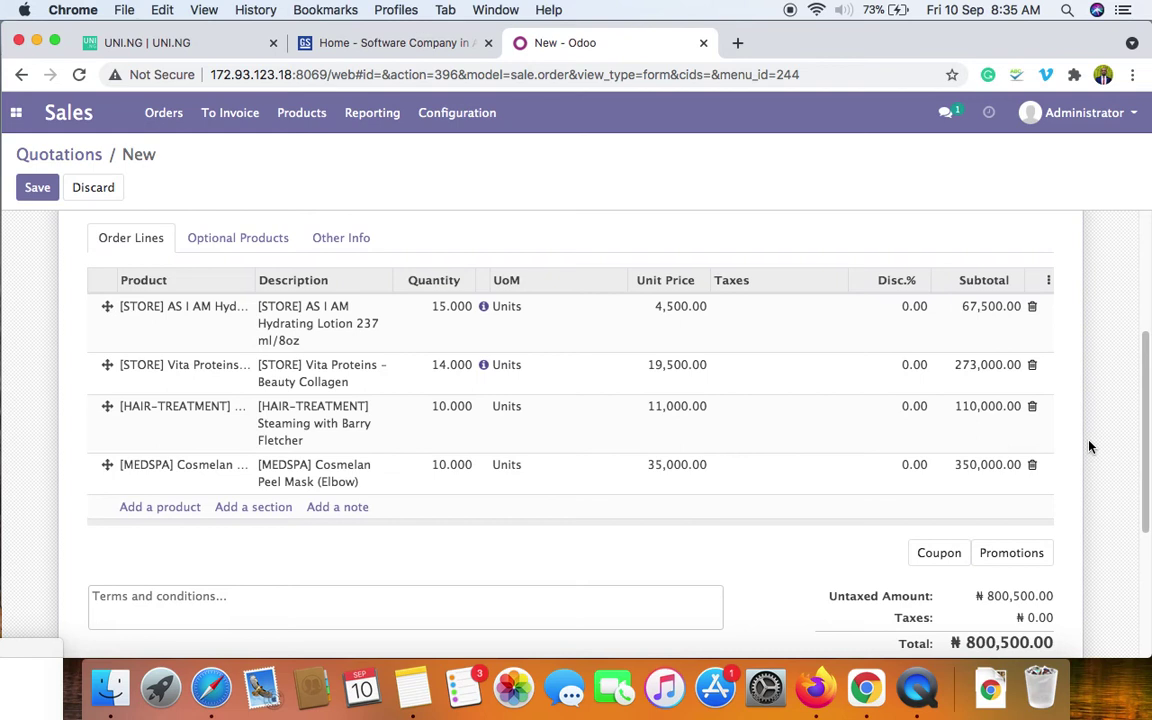
{"action": "scroll", "coordinate": [1090, 447], "scroll_direction": "up", "scroll_amount": 2}
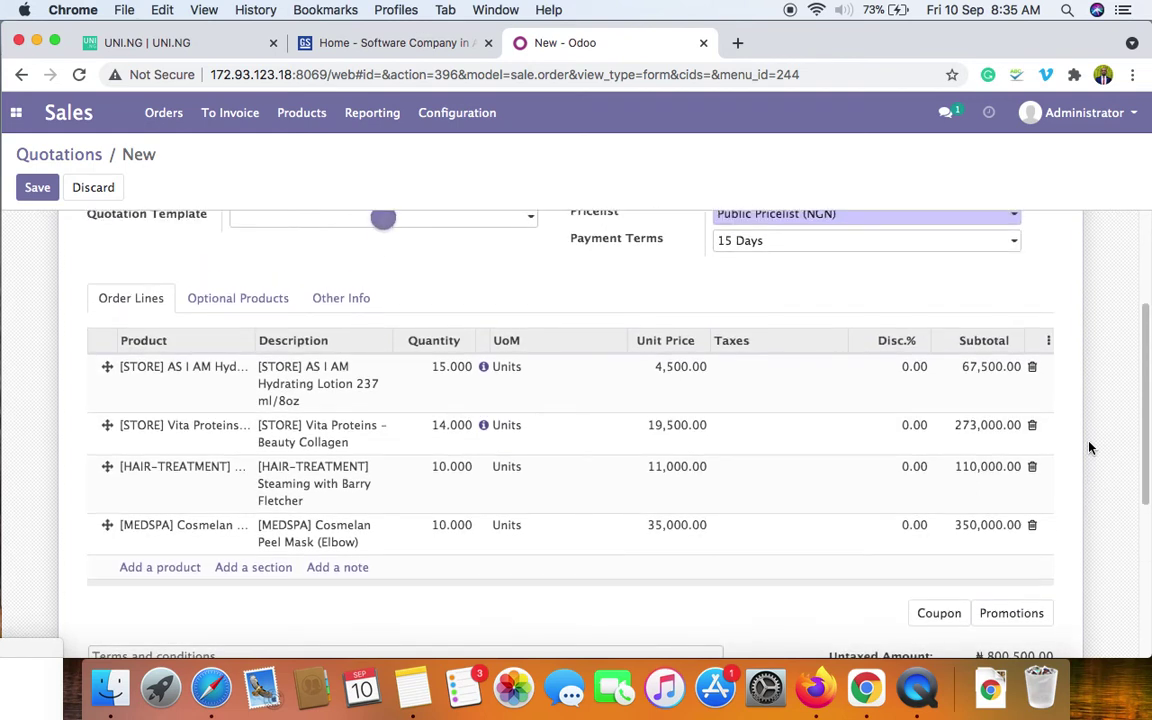
- Save the quotation as S00001 and bring up its Print options for the PDF
{"action": "scroll", "coordinate": [1095, 450], "scroll_direction": "up", "scroll_amount": 5}
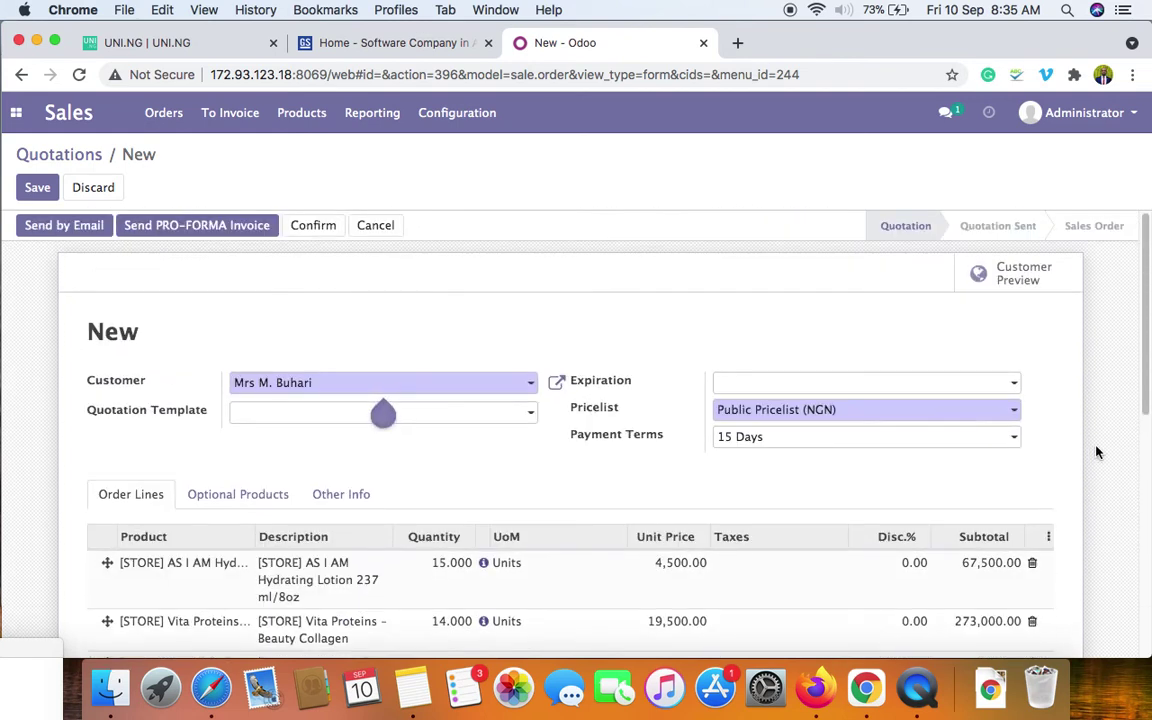
{"action": "left_click", "coordinate": [37, 188]}
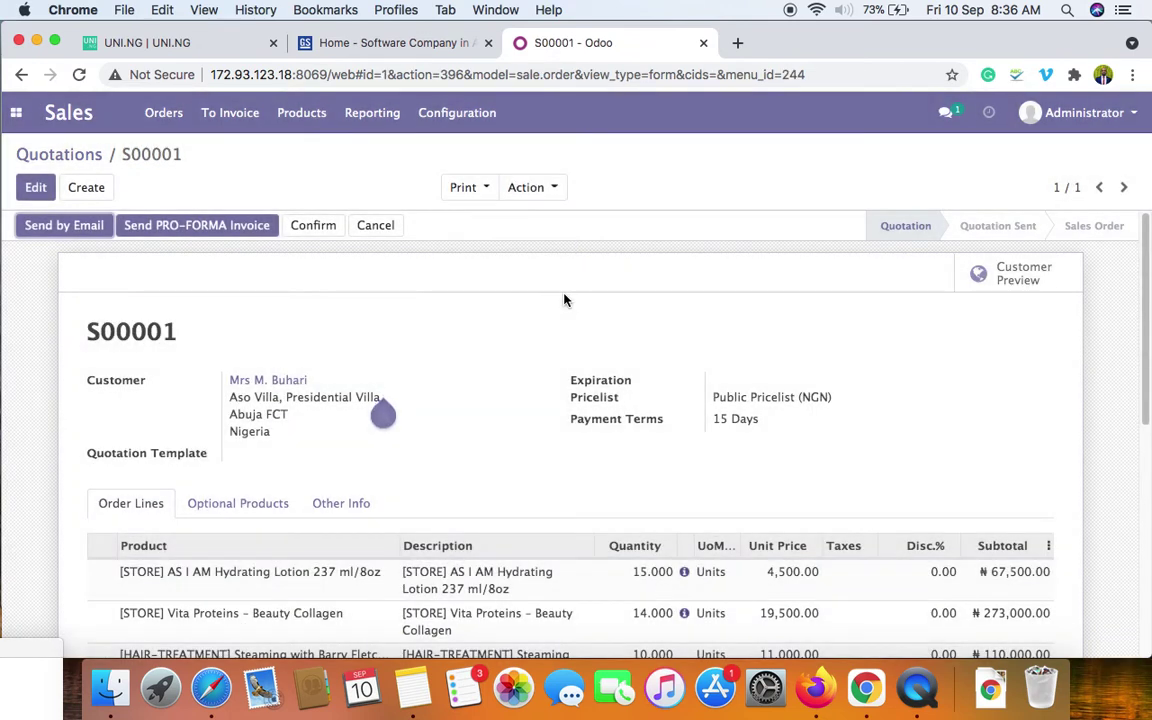
{"action": "left_click", "coordinate": [467, 188]}
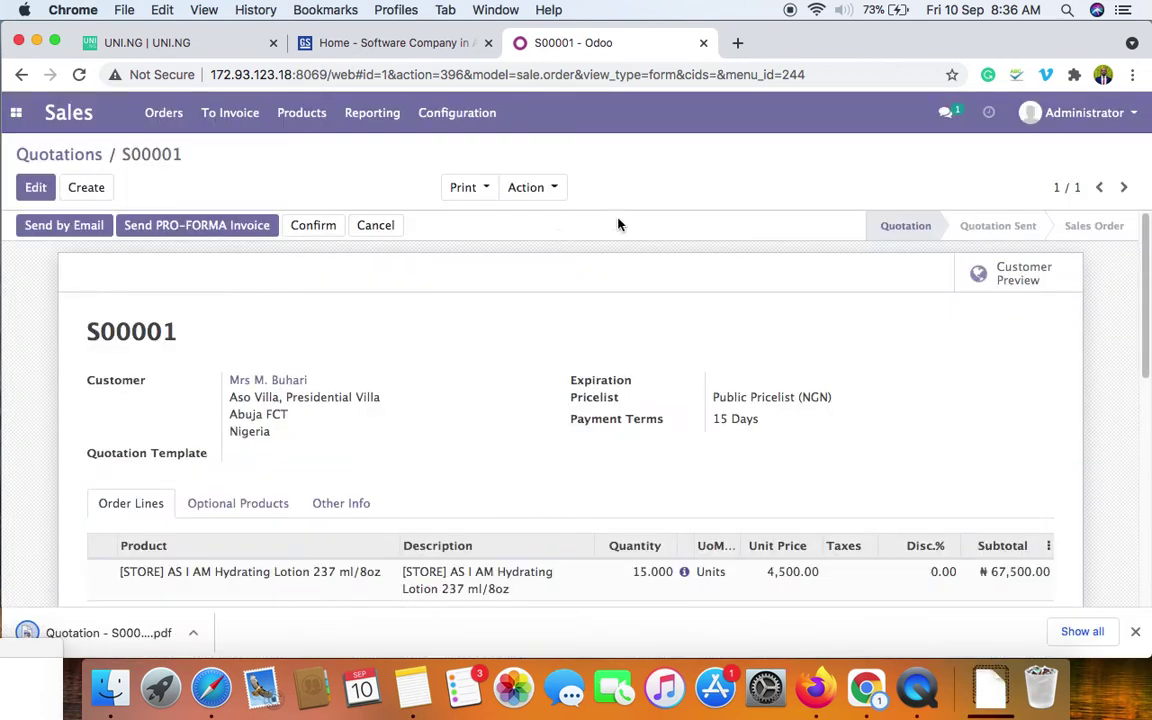
- Open the downloaded S00001 PDF in its own tab and switch back to the quotation form
{"action": "left_click", "coordinate": [115, 635]}
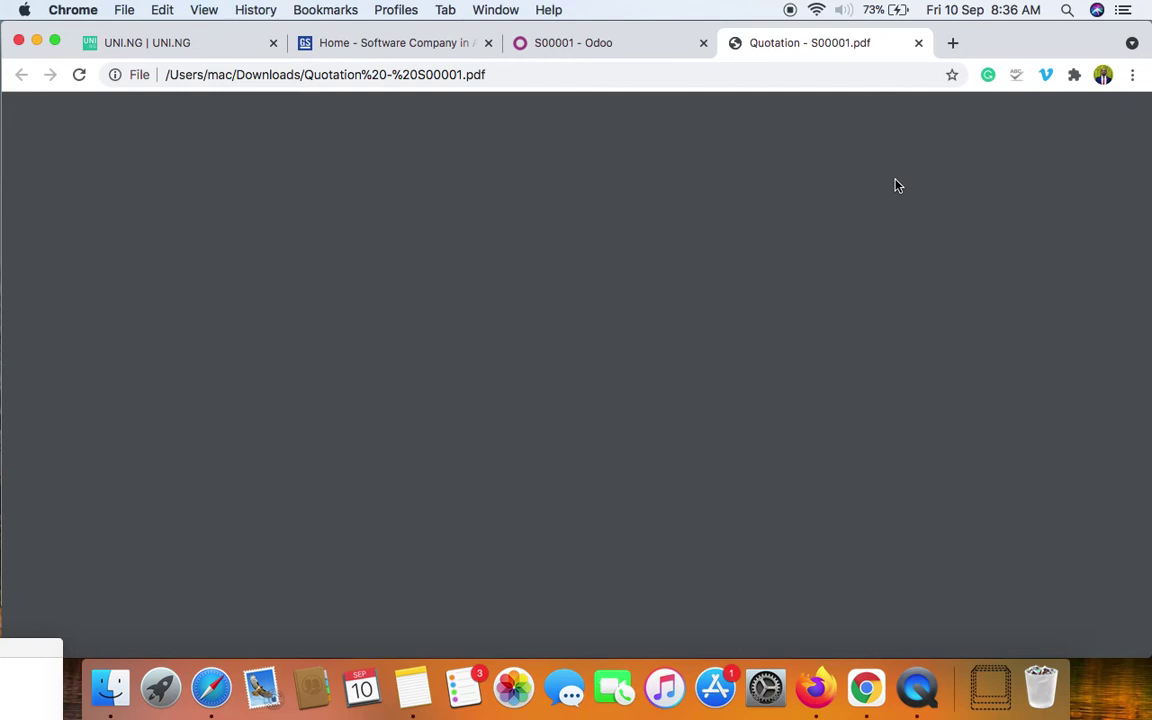
{"action": "left_click", "coordinate": [629, 52]}
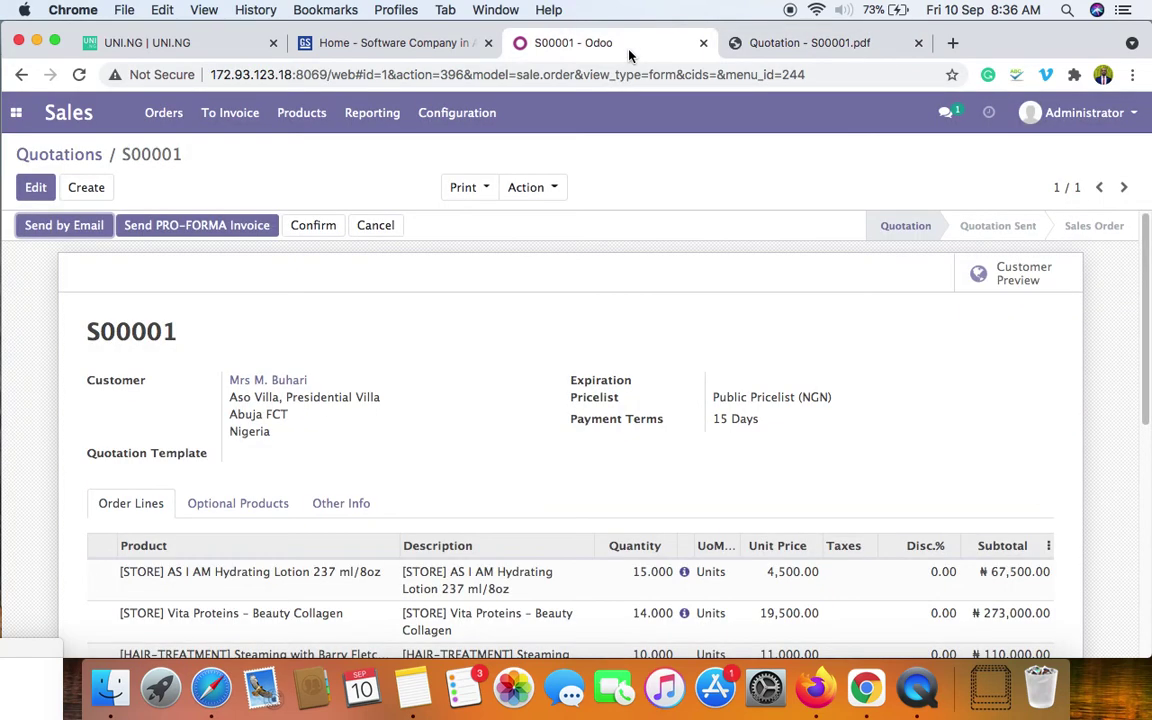
{"action": "left_click", "coordinate": [785, 45]}
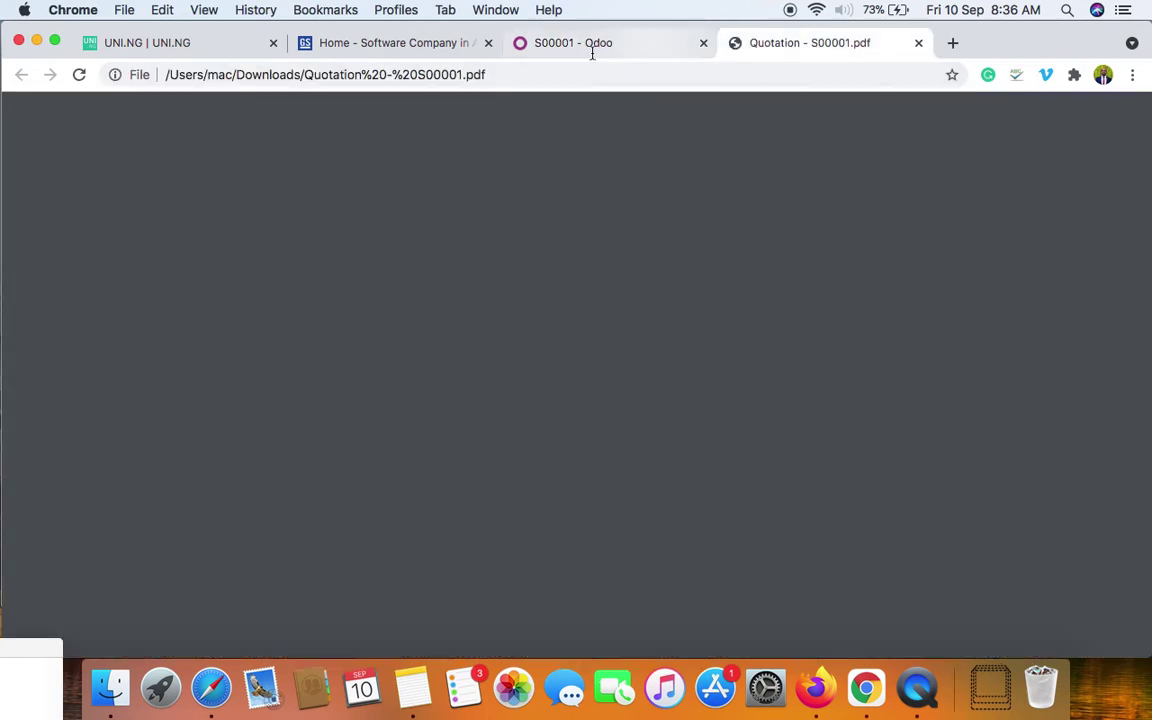
{"action": "left_click", "coordinate": [584, 47]}
{"action": "scroll", "coordinate": [633, 273], "scroll_direction": "down", "scroll_amount": 4}
{"action": "scroll", "coordinate": [925, 435], "scroll_direction": "up", "scroll_amount": 4}
{"action": "scroll", "coordinate": [951, 417], "scroll_direction": "down", "scroll_amount": 3}
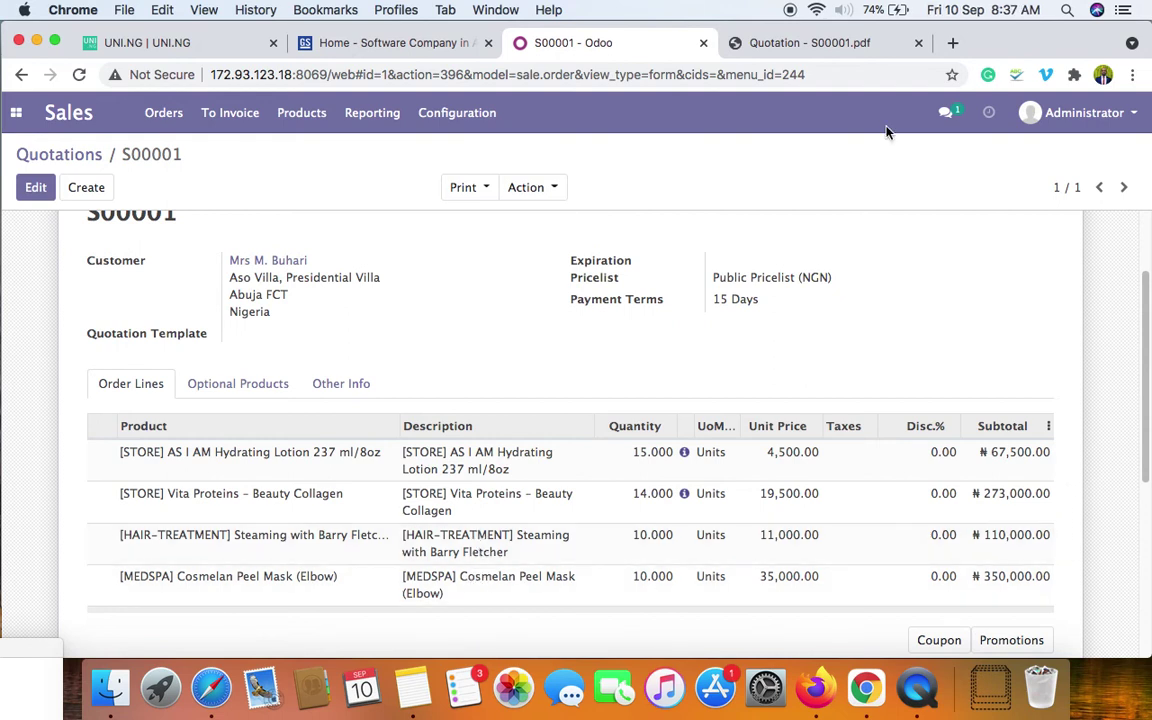
{"action": "left_click", "coordinate": [811, 45]}
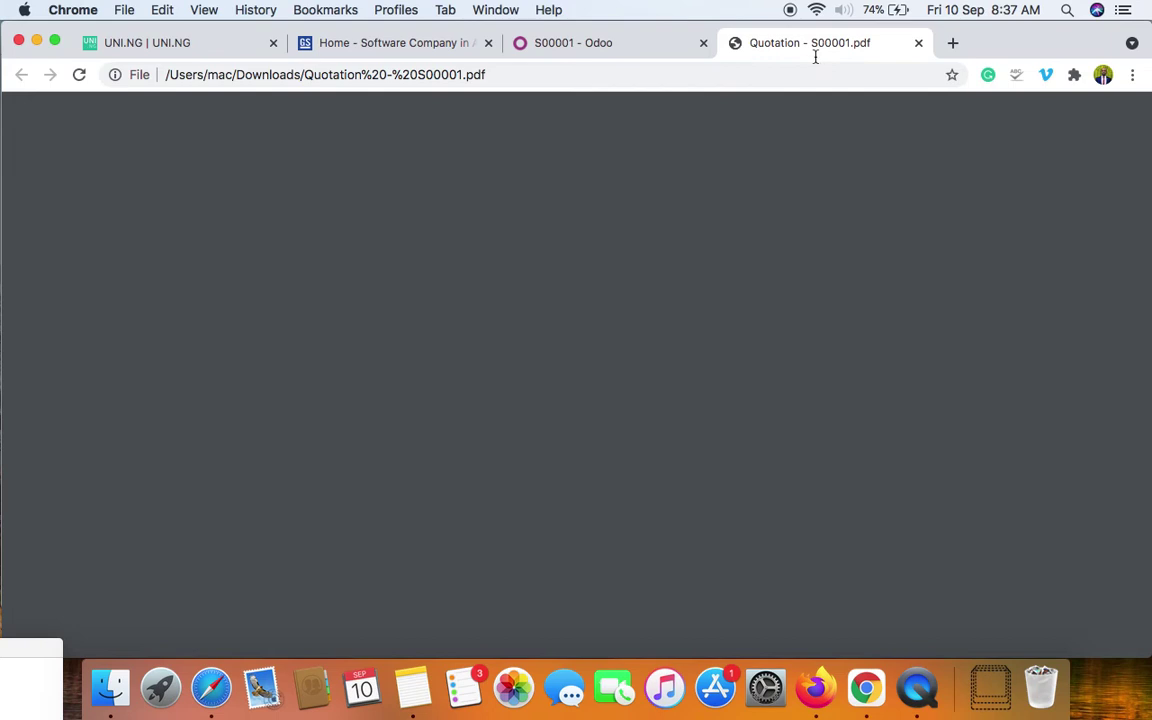
{"action": "left_click", "coordinate": [619, 45]}
{"action": "scroll", "coordinate": [1021, 316], "scroll_direction": "down", "scroll_amount": 5}
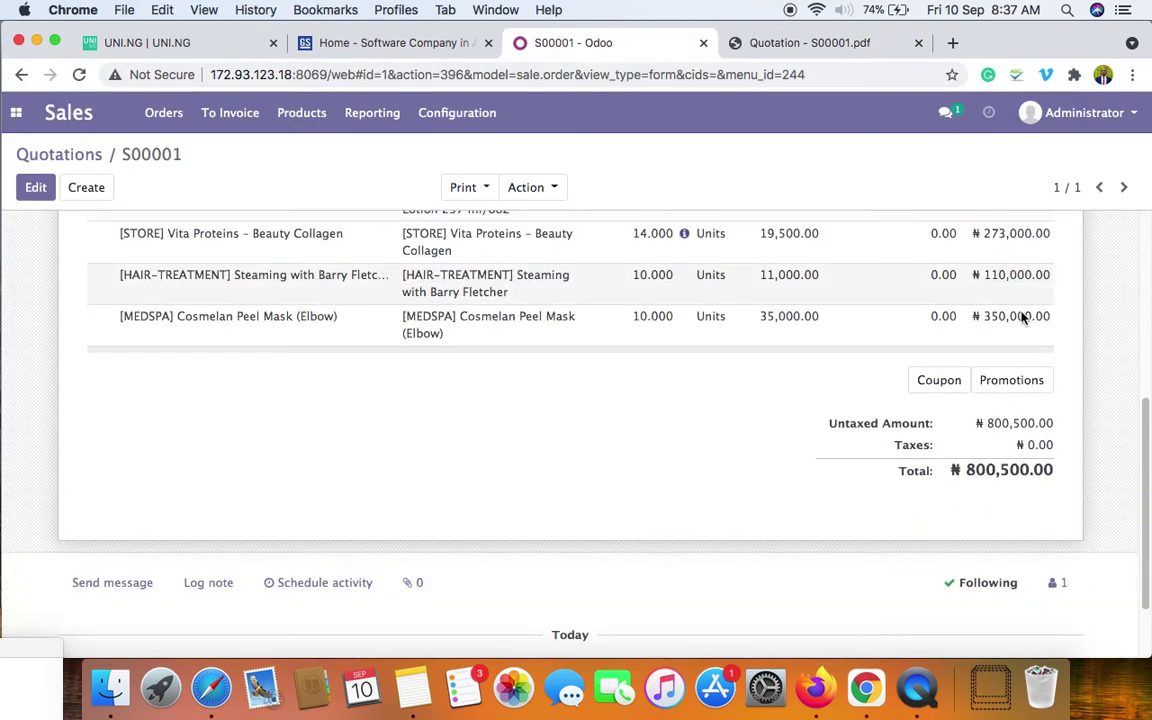
{"action": "scroll", "coordinate": [674, 306], "scroll_direction": "up", "scroll_amount": 5}
{"action": "scroll", "coordinate": [39, 259], "scroll_direction": "up", "scroll_amount": 3}
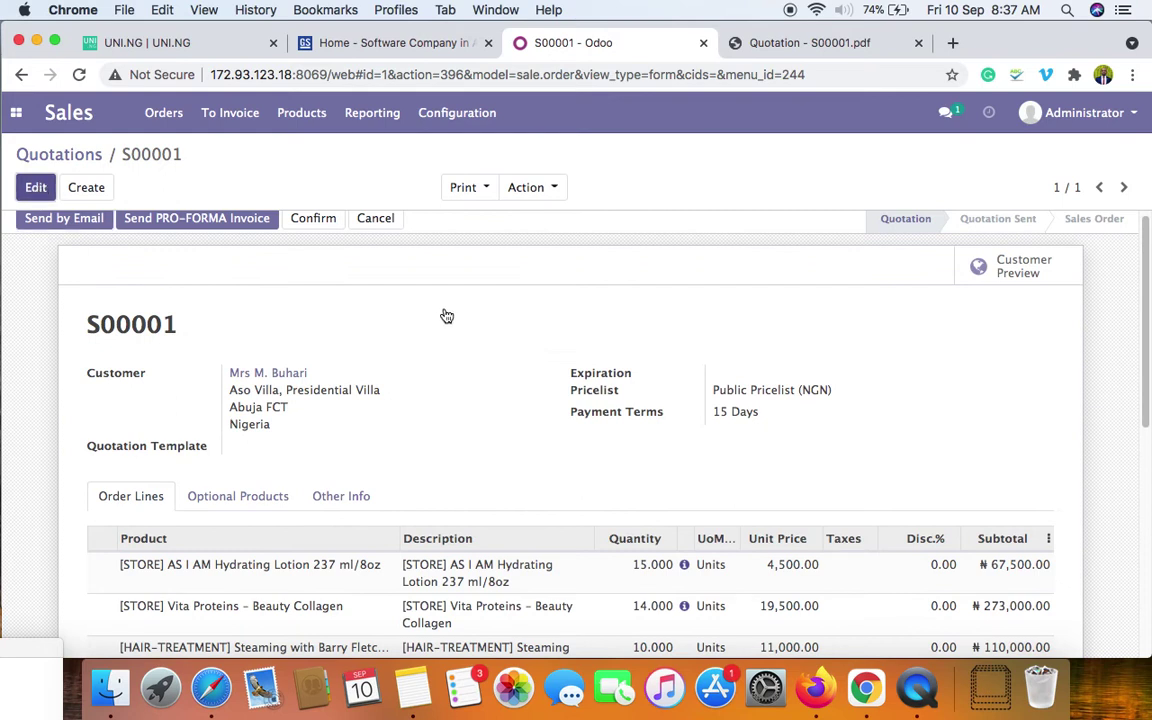
- Add a section line named 'BEAUTY PRODUCTS FROM NIGERIA' to the order lines
{"action": "key", "text": "alt+a"}
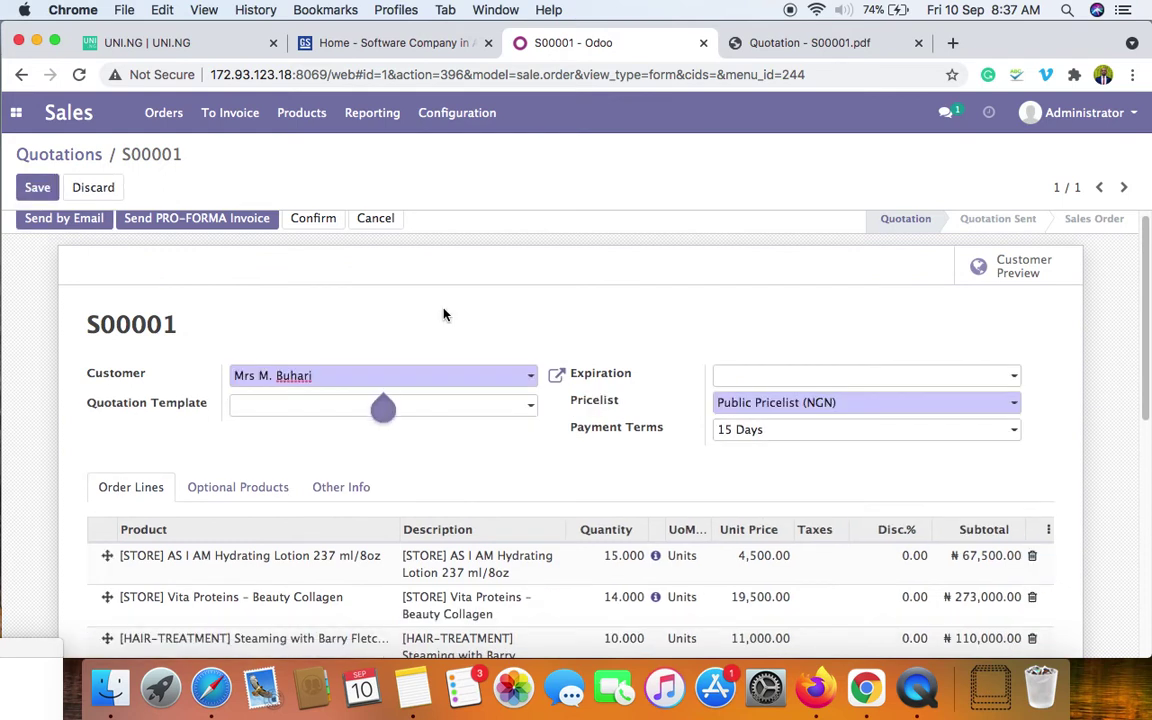
{"action": "scroll", "coordinate": [470, 325], "scroll_direction": "up", "scroll_amount": 1}
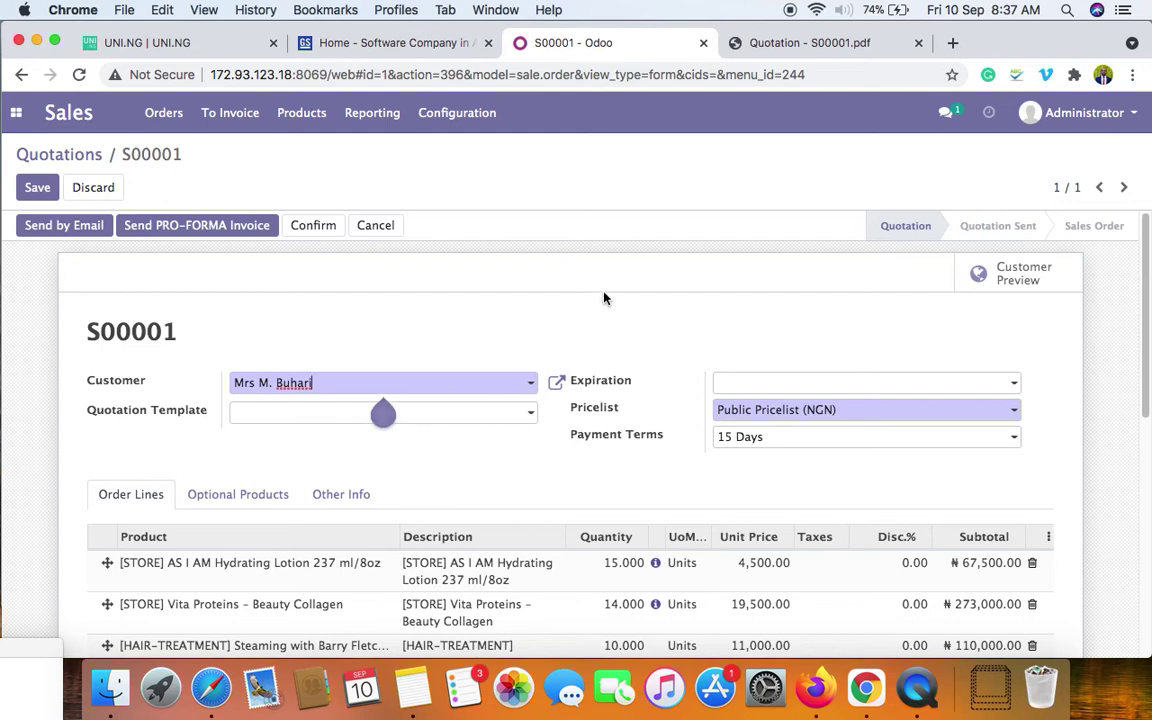
{"action": "scroll", "coordinate": [604, 301], "scroll_direction": "down", "scroll_amount": 3}
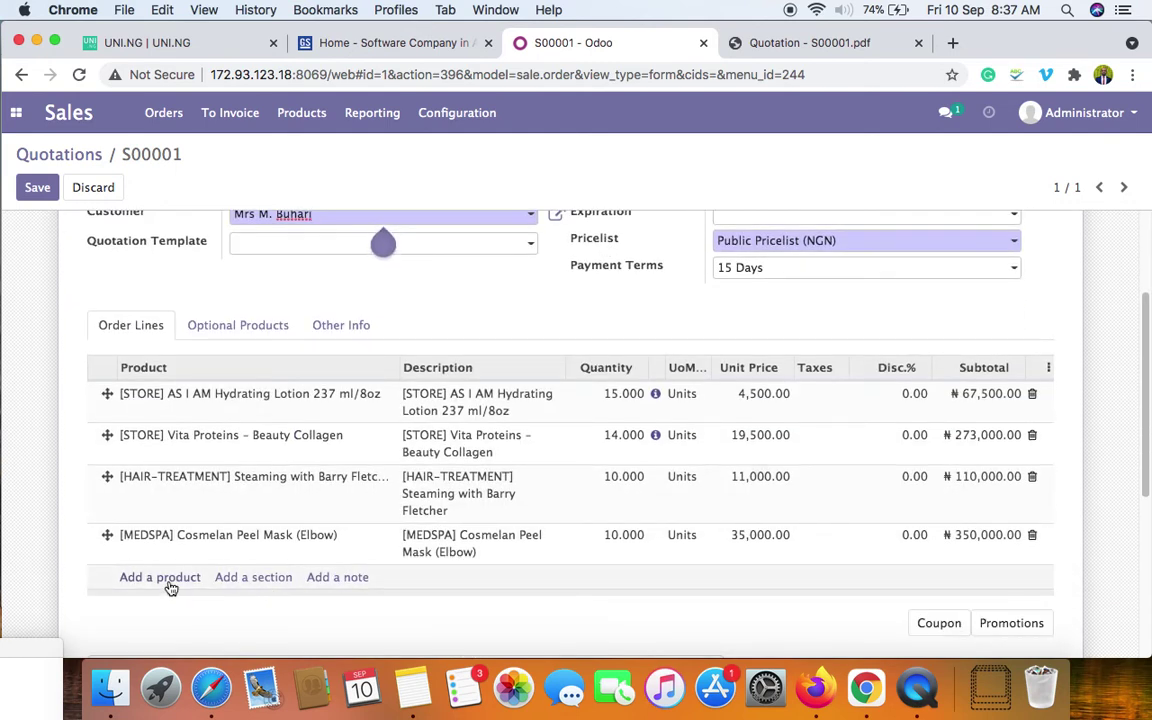
{"action": "left_click", "coordinate": [254, 587]}
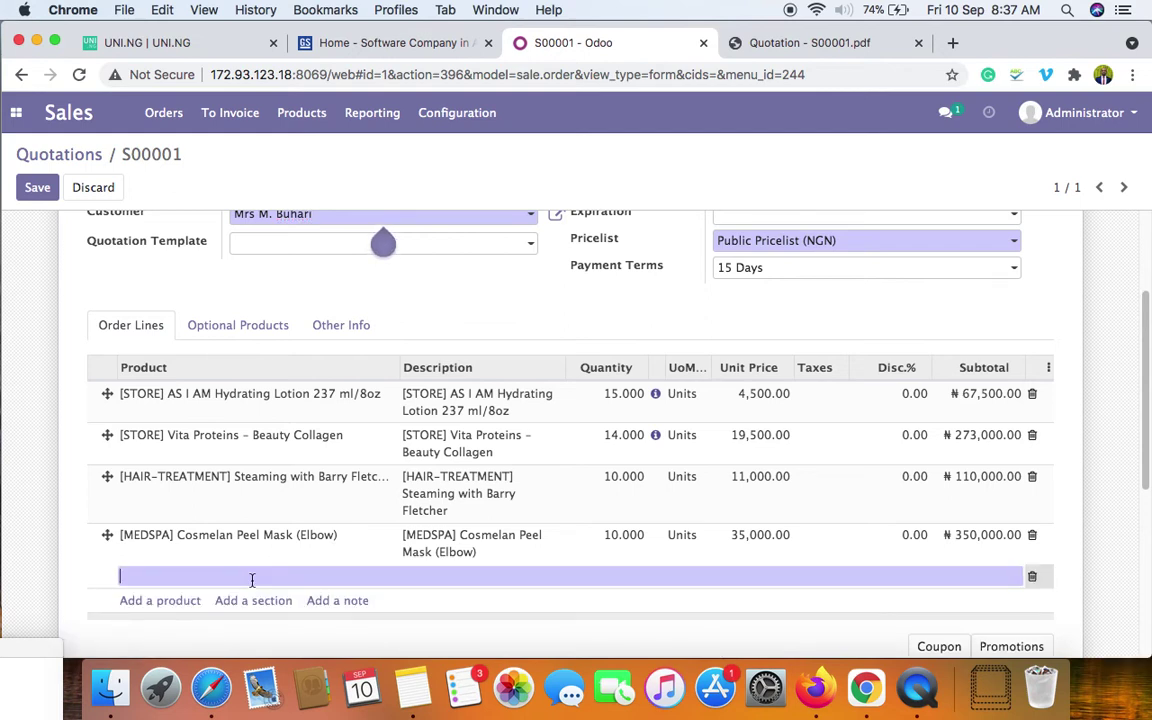
{"action": "type", "text": "Beaut"}
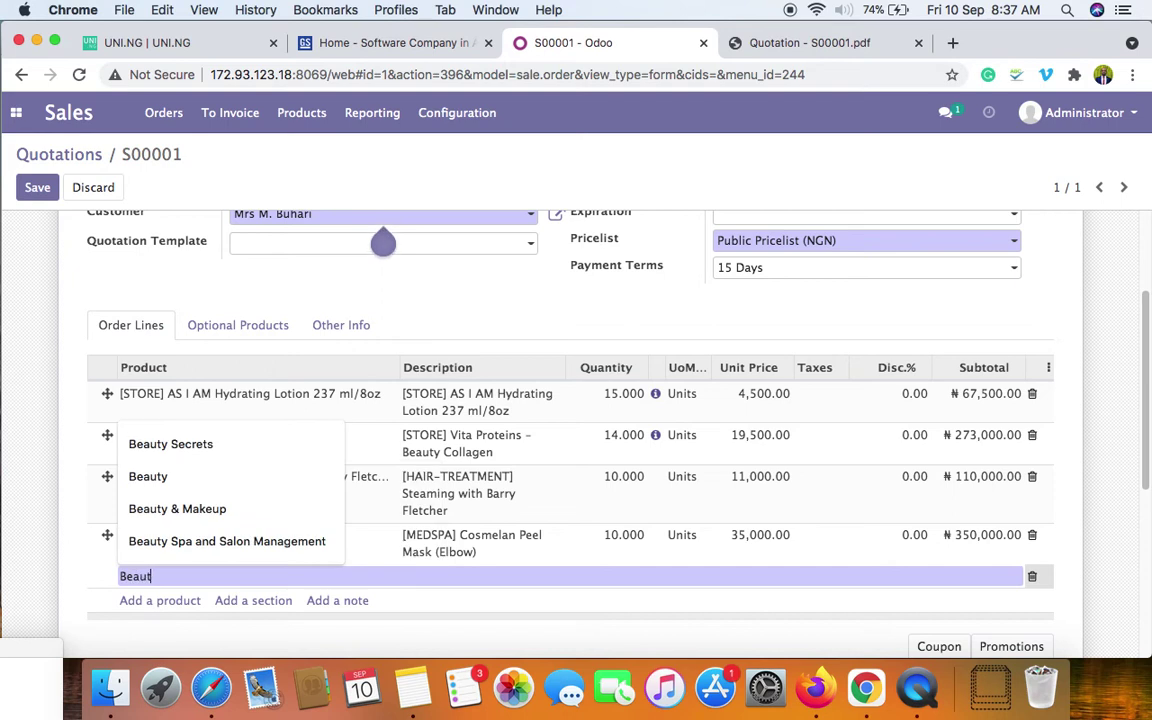
{"action": "key", "text": "BackSpace"}
{"action": "key", "text": "BackSpace"}
{"action": "key", "text": "BackSpace"}
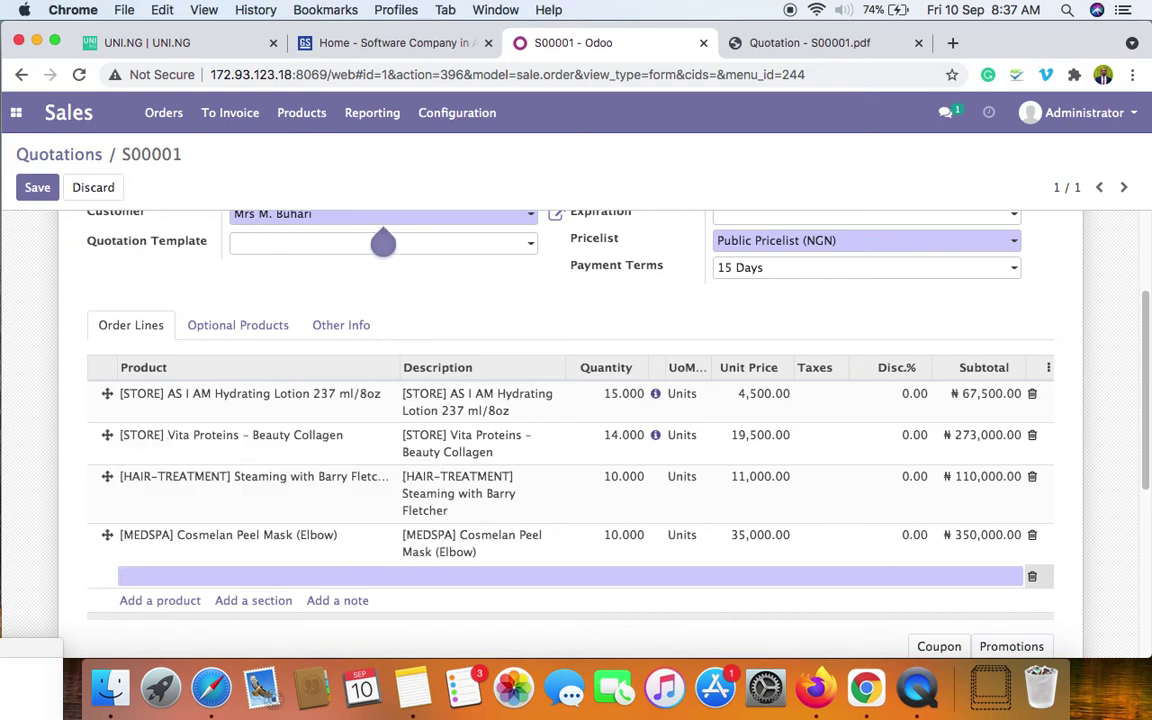
{"action": "type", "text": "BEAUTY PRODUCT"}
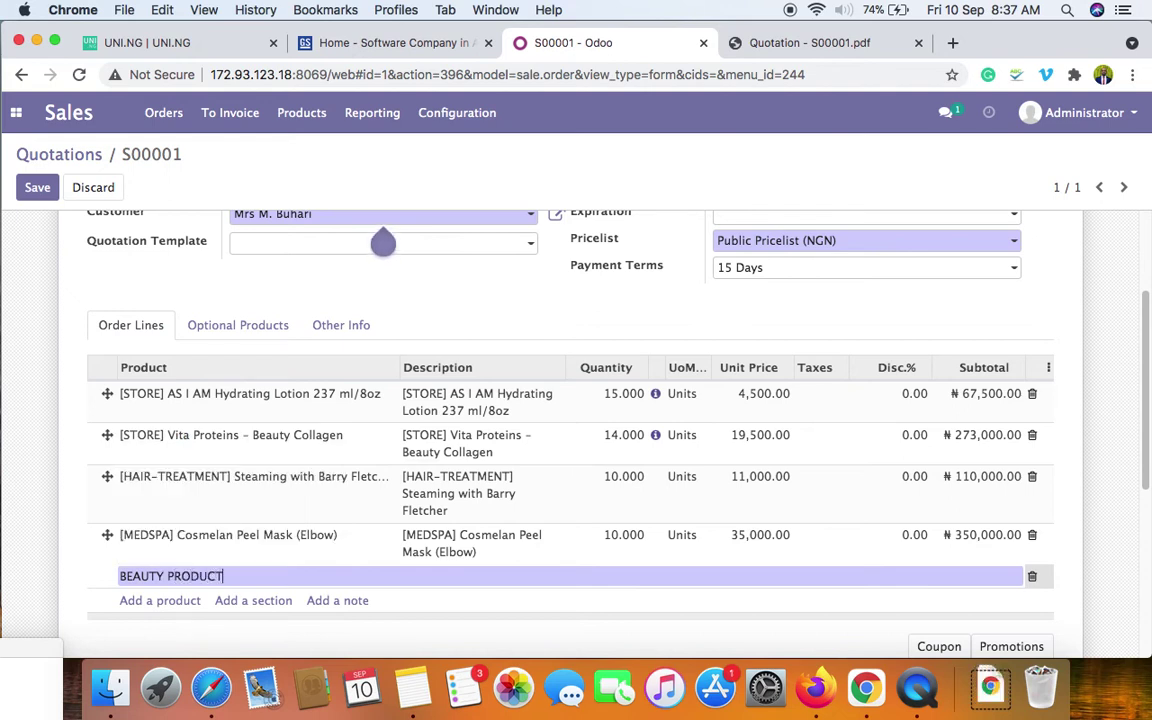
{"action": "type", "text": "S FROM NIGERIA"}
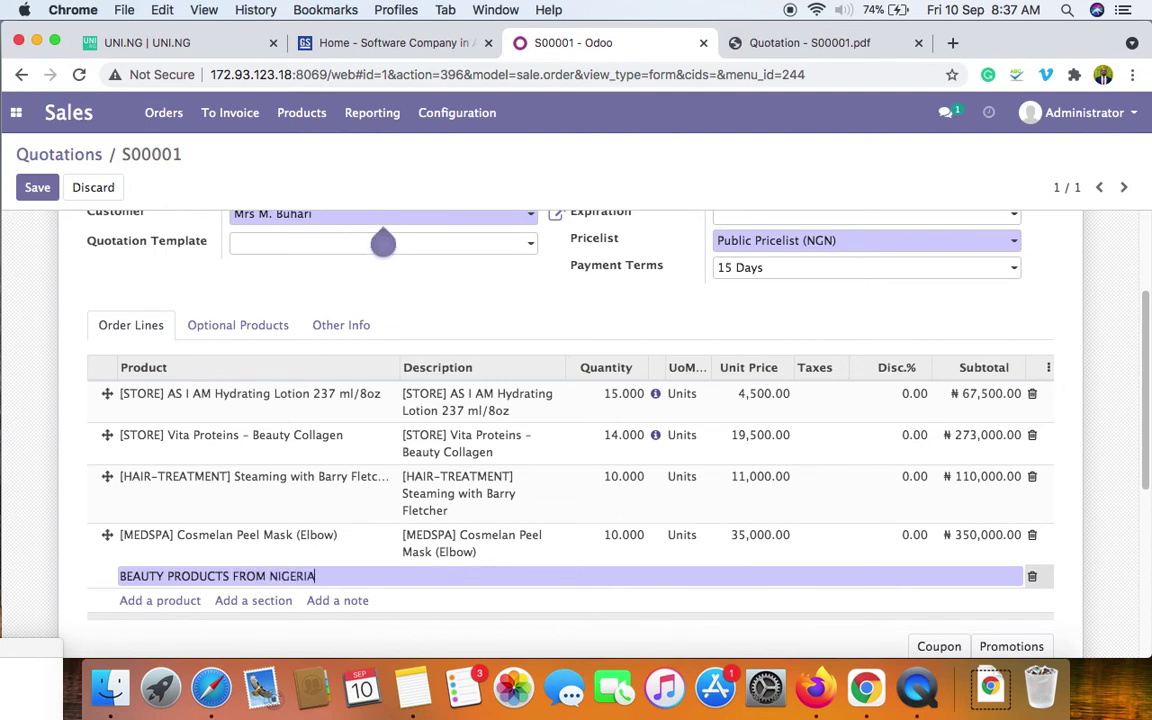
{"action": "left_click", "coordinate": [1085, 553]}
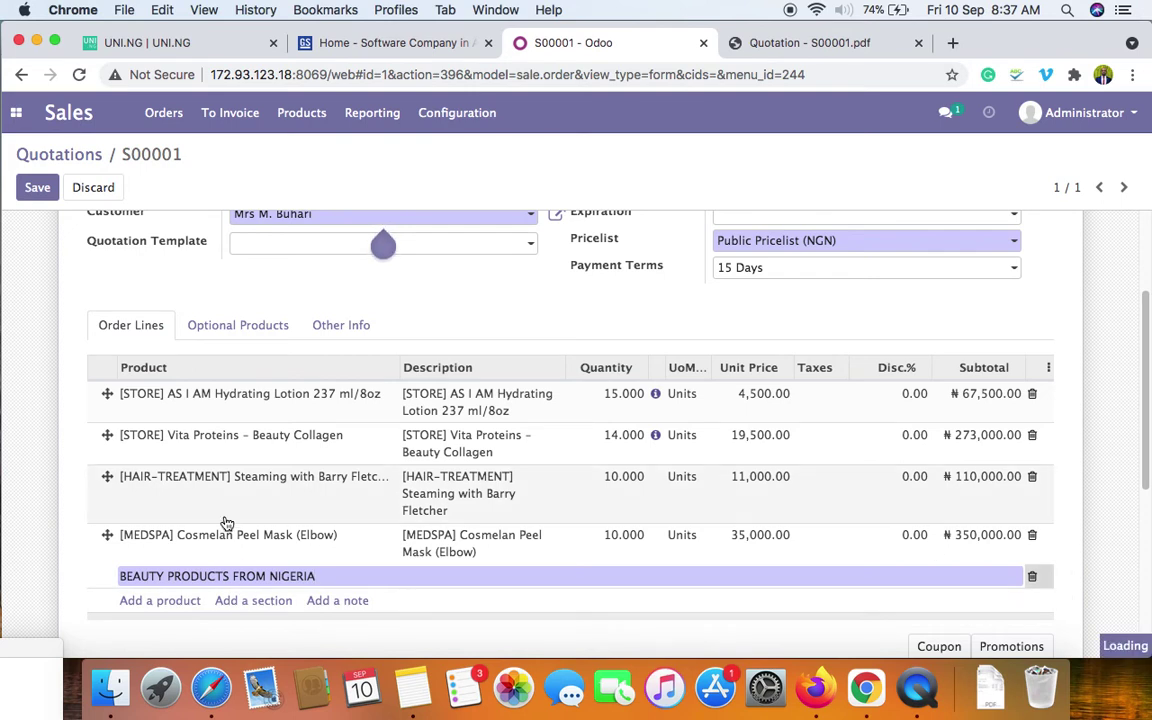
- Move the Nigeria section heading above all order lines, then view the PDF tab
{"action": "left_click_drag", "start_coordinate": [190, 574], "coordinate": [201, 459]}
{"action": "left_click", "coordinate": [80, 572]}
{"action": "left_click", "coordinate": [107, 580]}
{"action": "left_click_drag", "start_coordinate": [107, 580], "coordinate": [131, 394]}
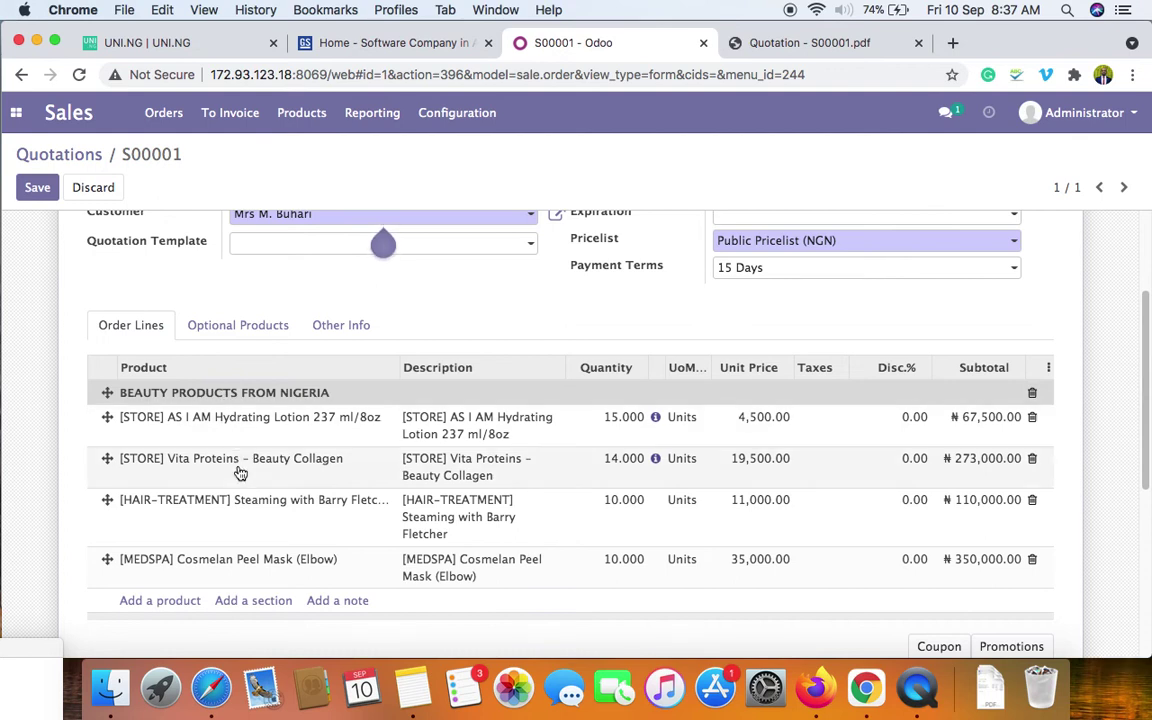
{"action": "left_click", "coordinate": [818, 45]}
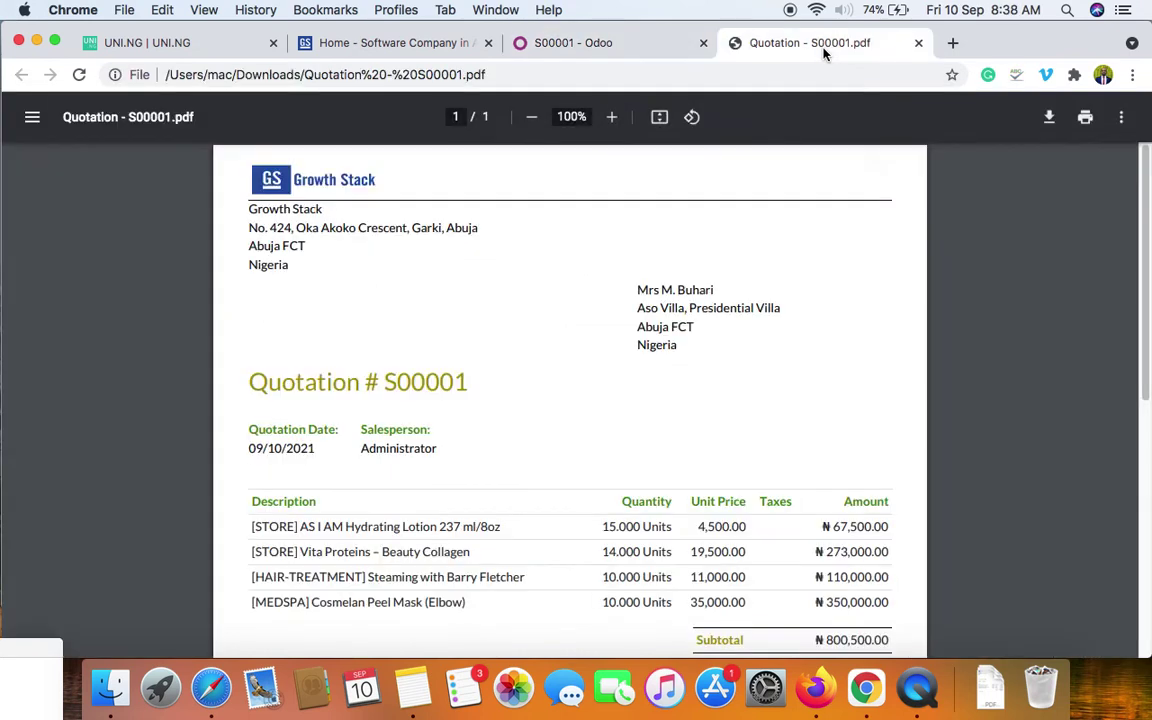
- Scroll the quotation PDF down to its totals and payment terms, then return to S00001
{"action": "scroll", "coordinate": [689, 329], "scroll_direction": "down", "scroll_amount": 10}
{"action": "scroll", "coordinate": [689, 329], "scroll_direction": "up", "scroll_amount": 10}
{"action": "scroll", "coordinate": [690, 325], "scroll_direction": "down", "scroll_amount": 3}
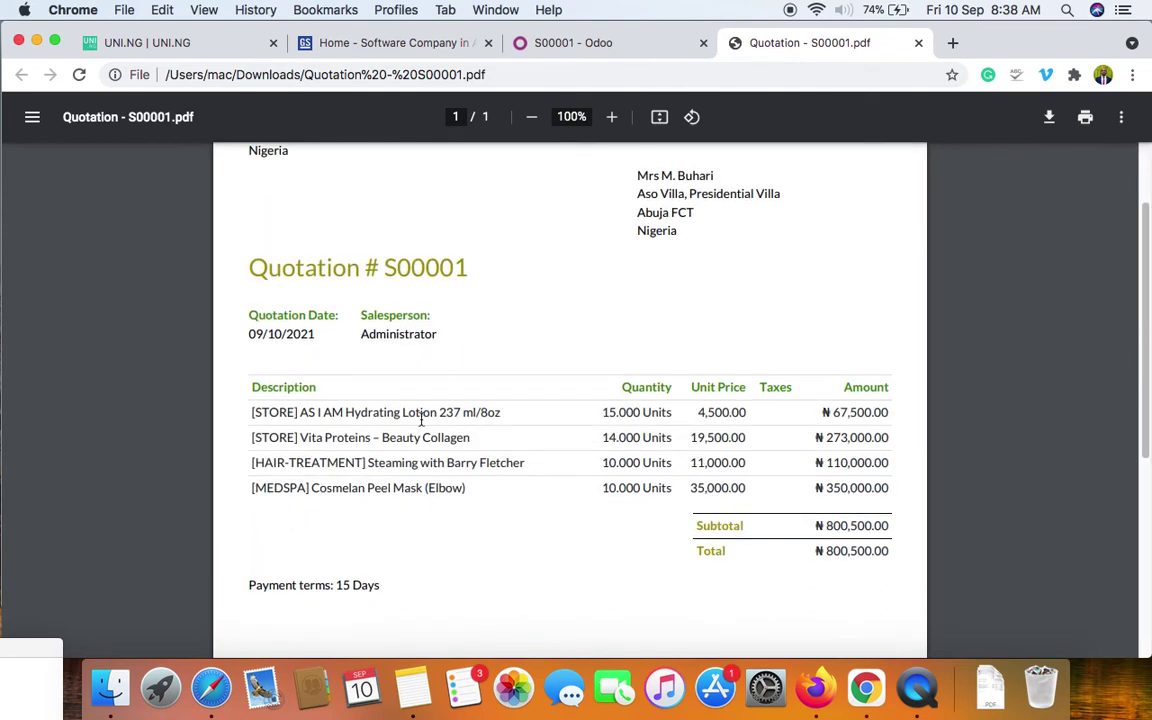
{"action": "scroll", "coordinate": [422, 419], "scroll_direction": "up", "scroll_amount": 3}
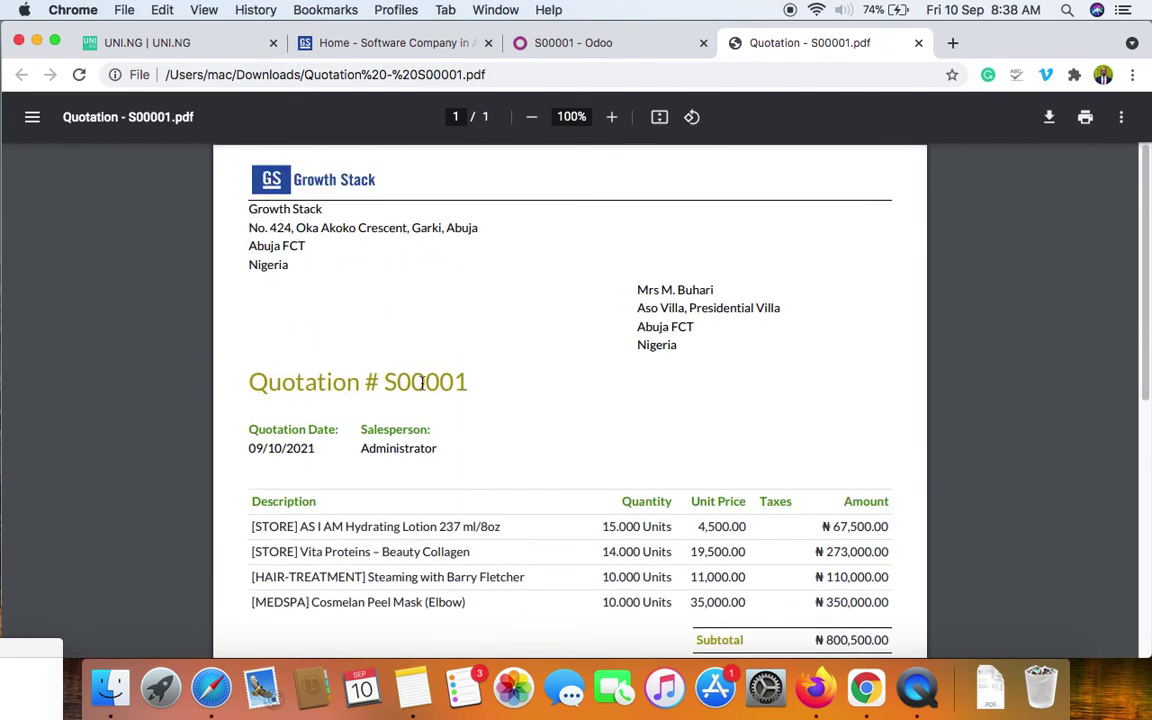
{"action": "scroll", "coordinate": [424, 384], "scroll_direction": "down", "scroll_amount": 1}
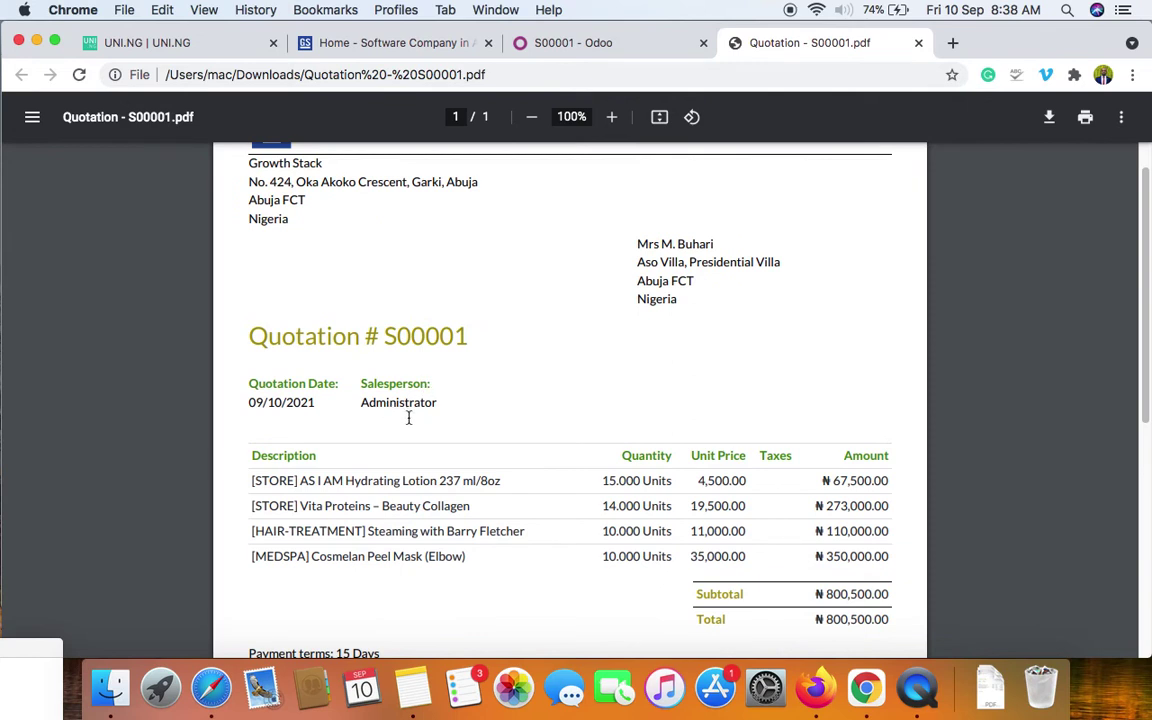
{"action": "scroll", "coordinate": [415, 412], "scroll_direction": "down", "scroll_amount": 3}
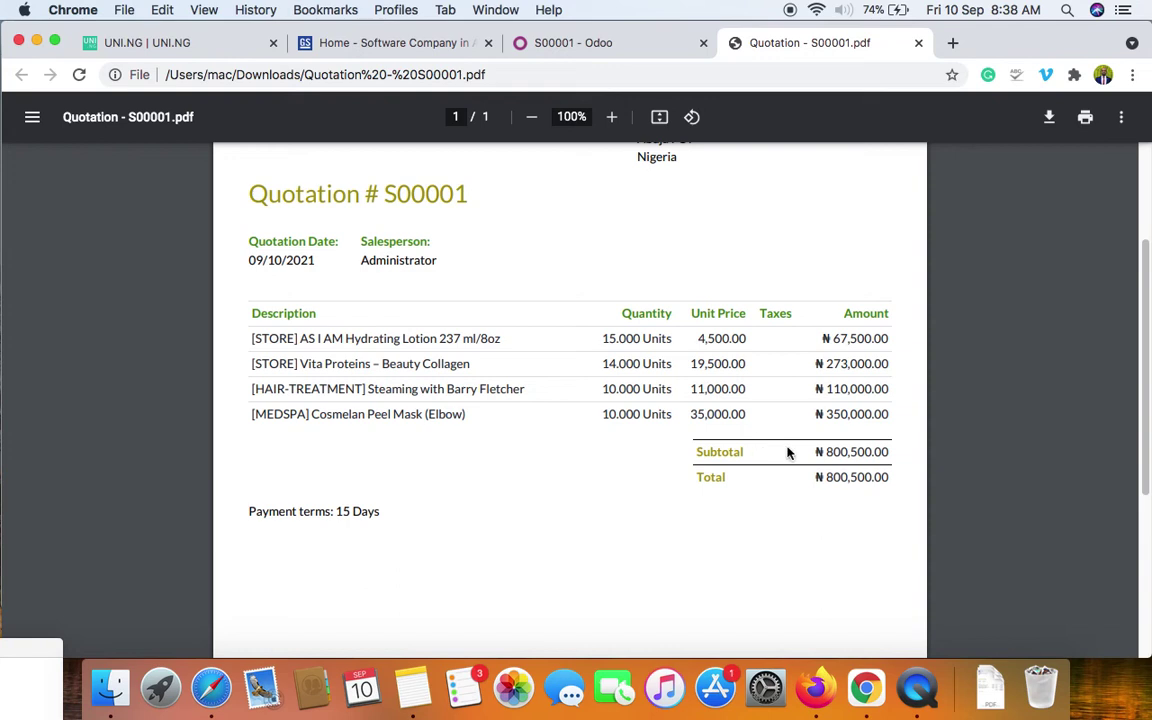
{"action": "left_click", "coordinate": [578, 43]}
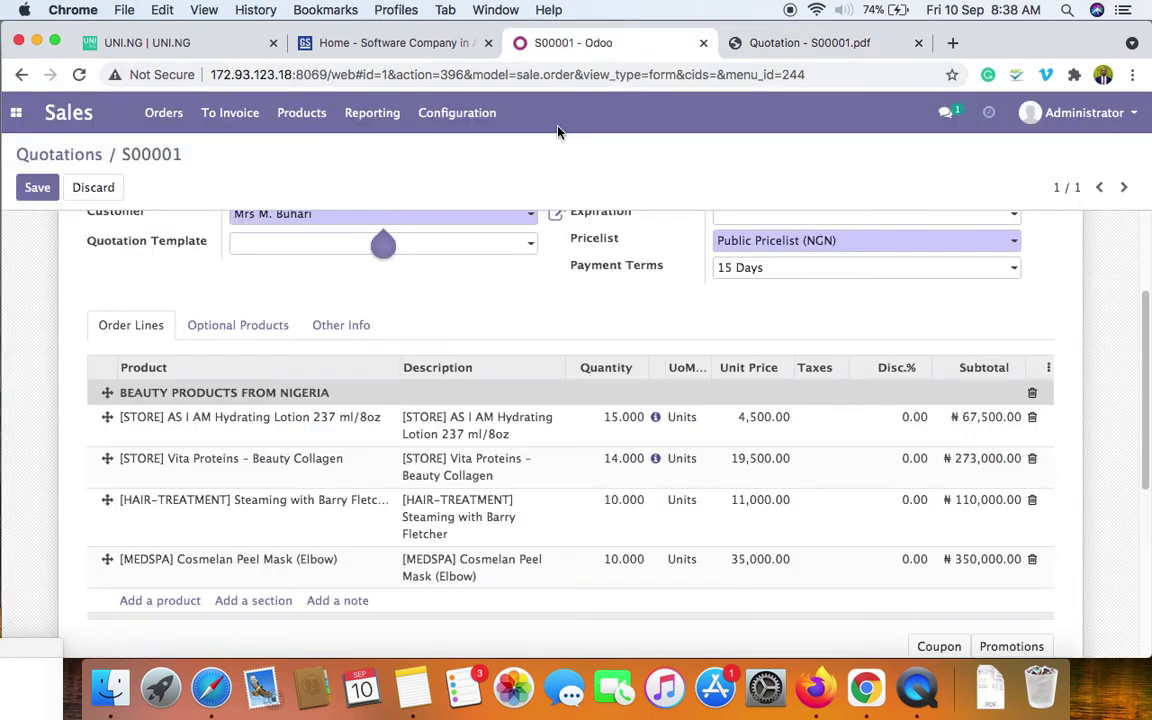
- Add a section line named 'BEAUTY PRODUCTS FROM USA' to the order lines
{"action": "left_click", "coordinate": [255, 601]}
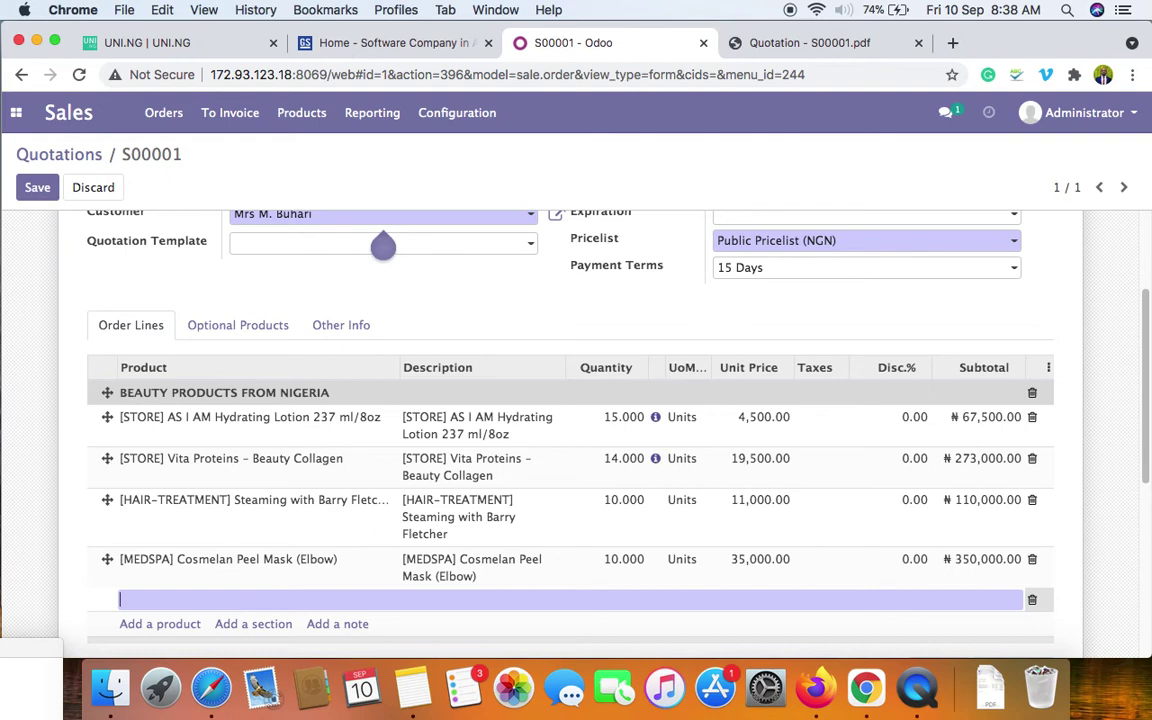
{"action": "type", "text": "BEAUTY "}
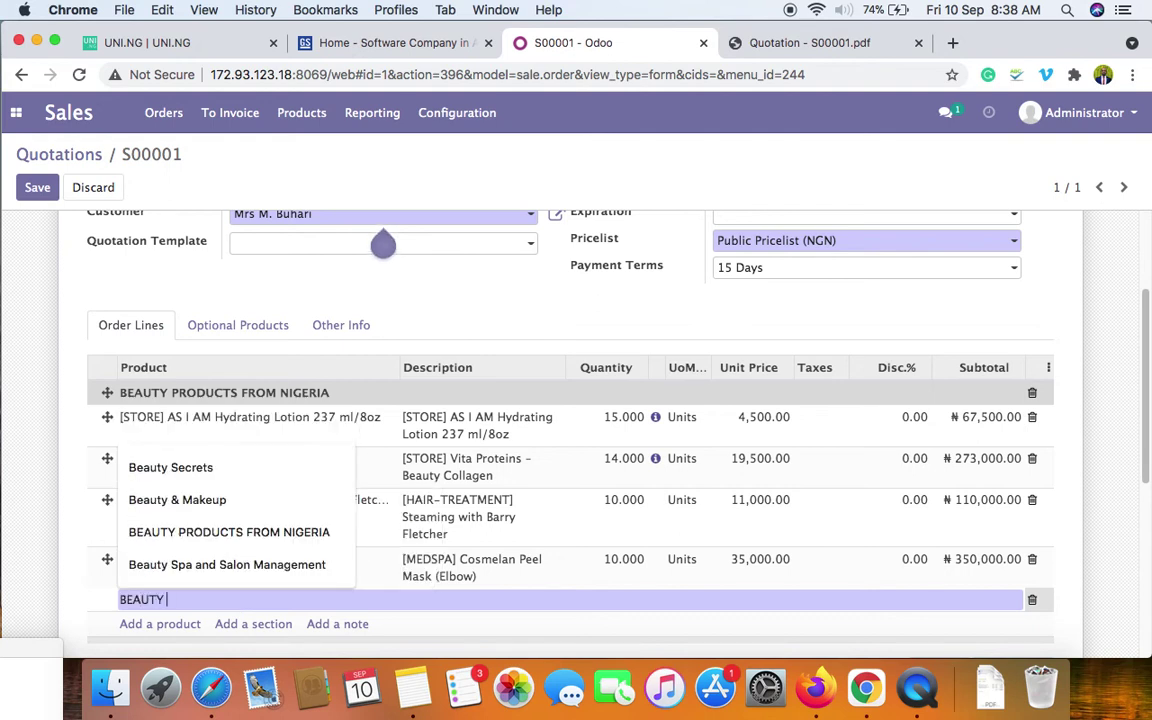
{"action": "type", "text": "PRODUCT"}
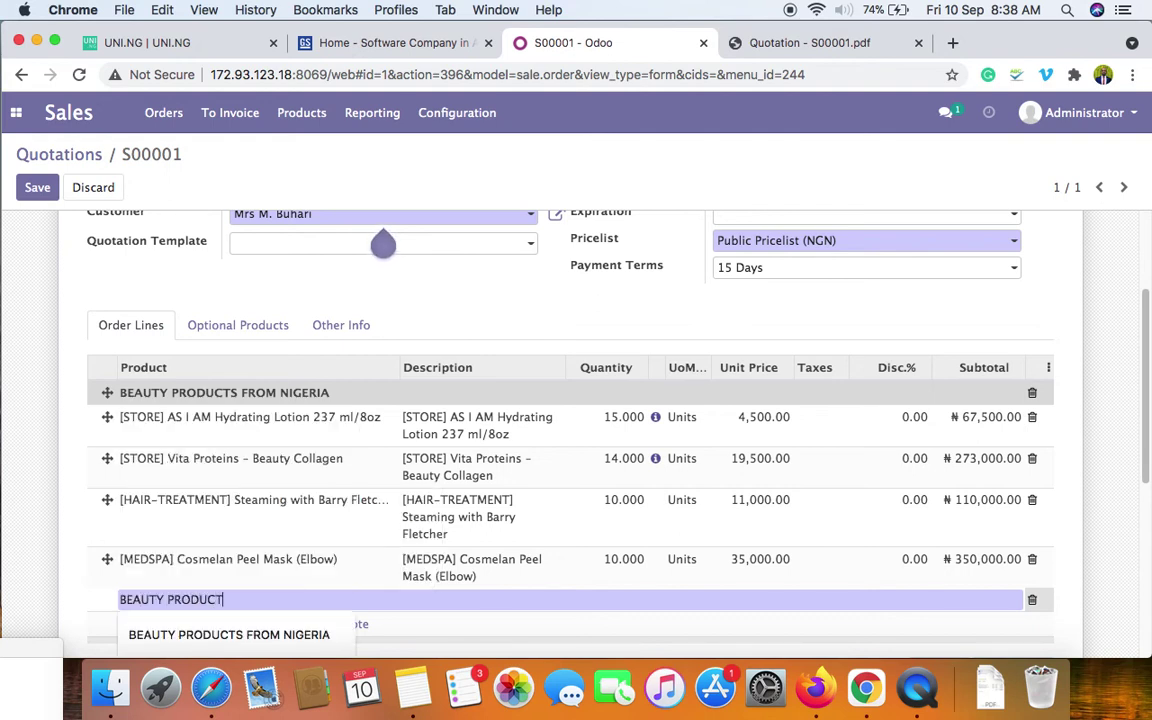
{"action": "type", "text": "S FROM USA"}
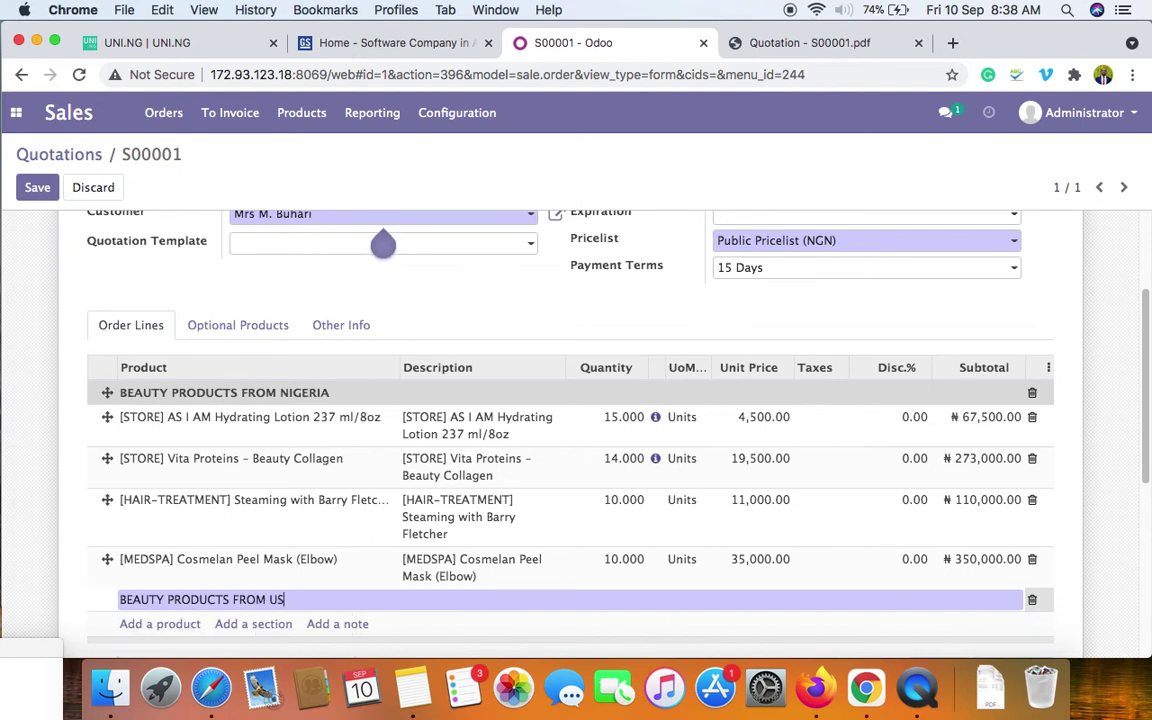
{"action": "scroll", "coordinate": [1096, 547], "scroll_direction": "down", "scroll_amount": 1}
{"action": "scroll", "coordinate": [1096, 547], "scroll_direction": "down", "scroll_amount": 3}
{"action": "left_click", "coordinate": [1095, 545]}
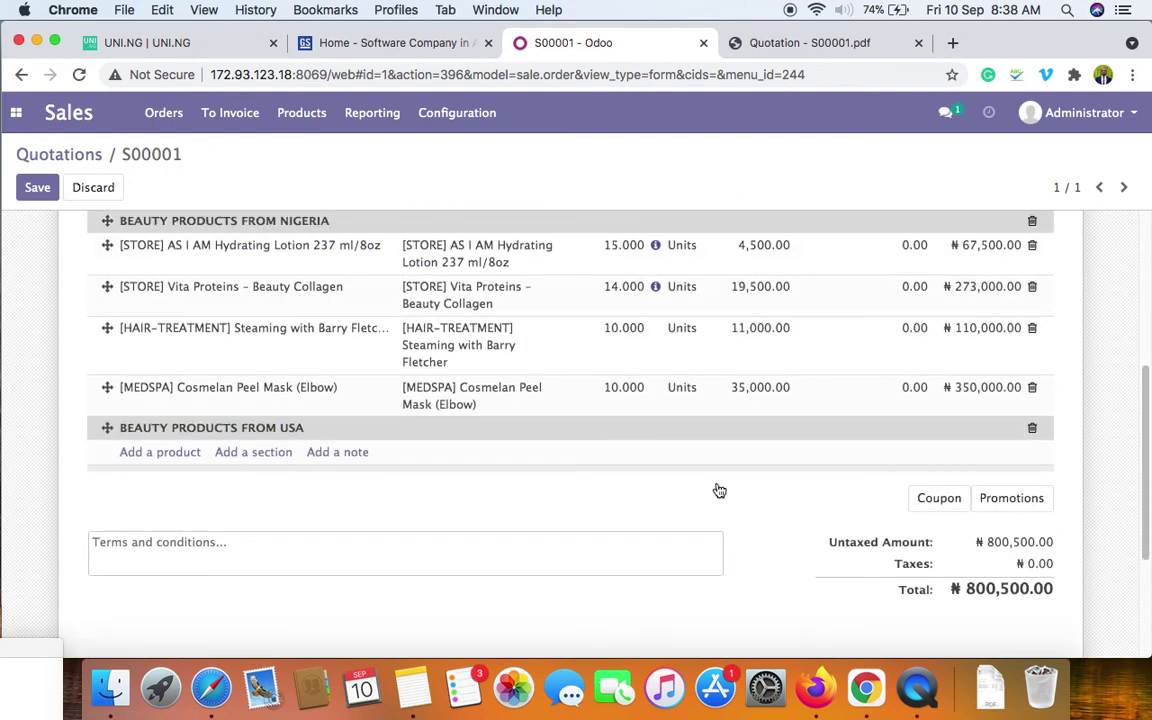
- Move the USA section above the HAIR-TREATMENT line and save the quotation
{"action": "left_click_drag", "start_coordinate": [107, 427], "coordinate": [122, 333]}
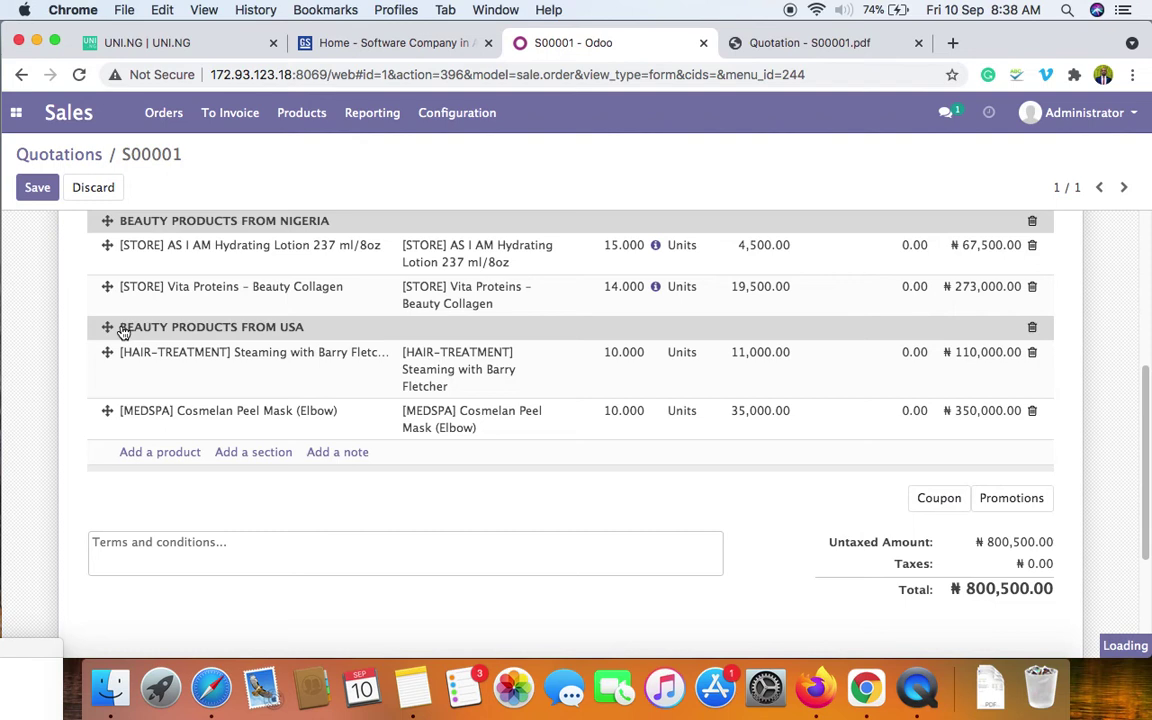
{"action": "scroll", "coordinate": [1105, 482], "scroll_direction": "up", "scroll_amount": 1}
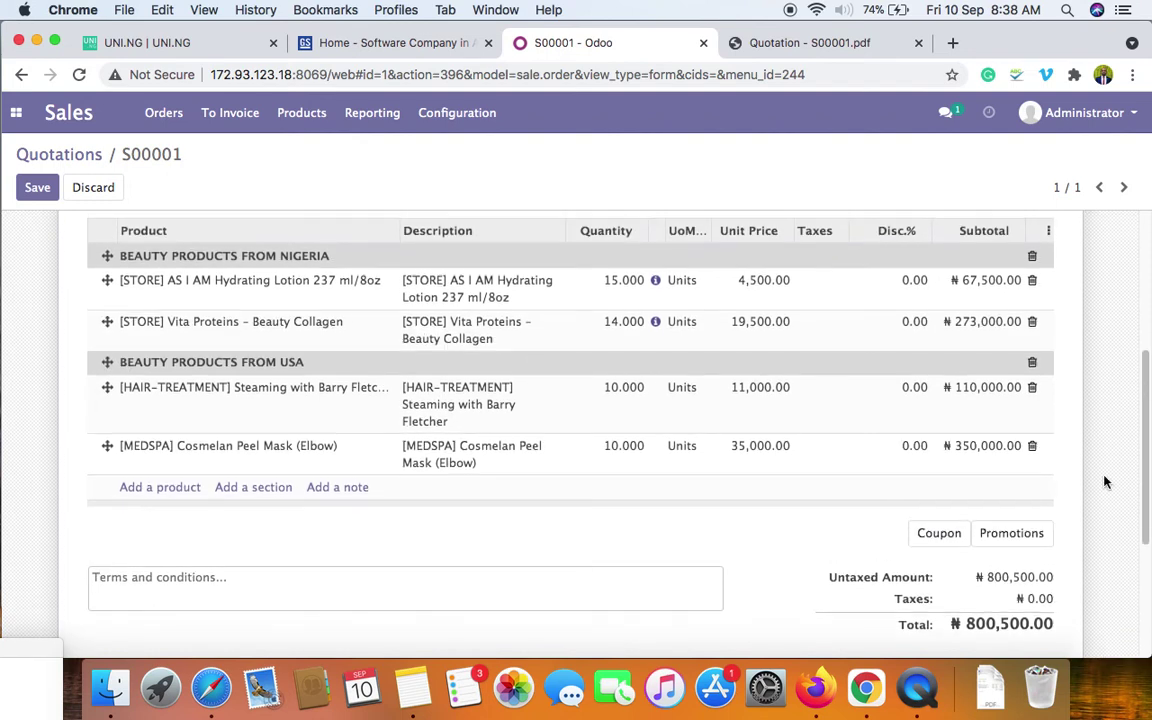
{"action": "scroll", "coordinate": [1103, 474], "scroll_direction": "down", "scroll_amount": 1}
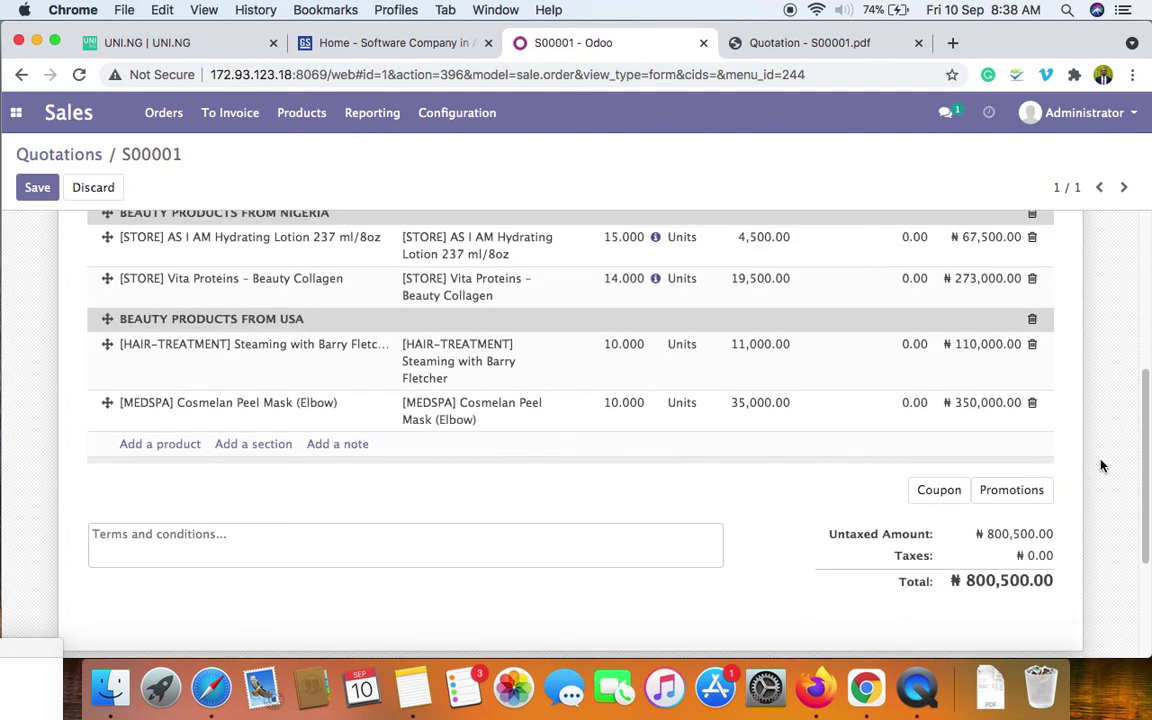
{"action": "left_click", "coordinate": [38, 189]}
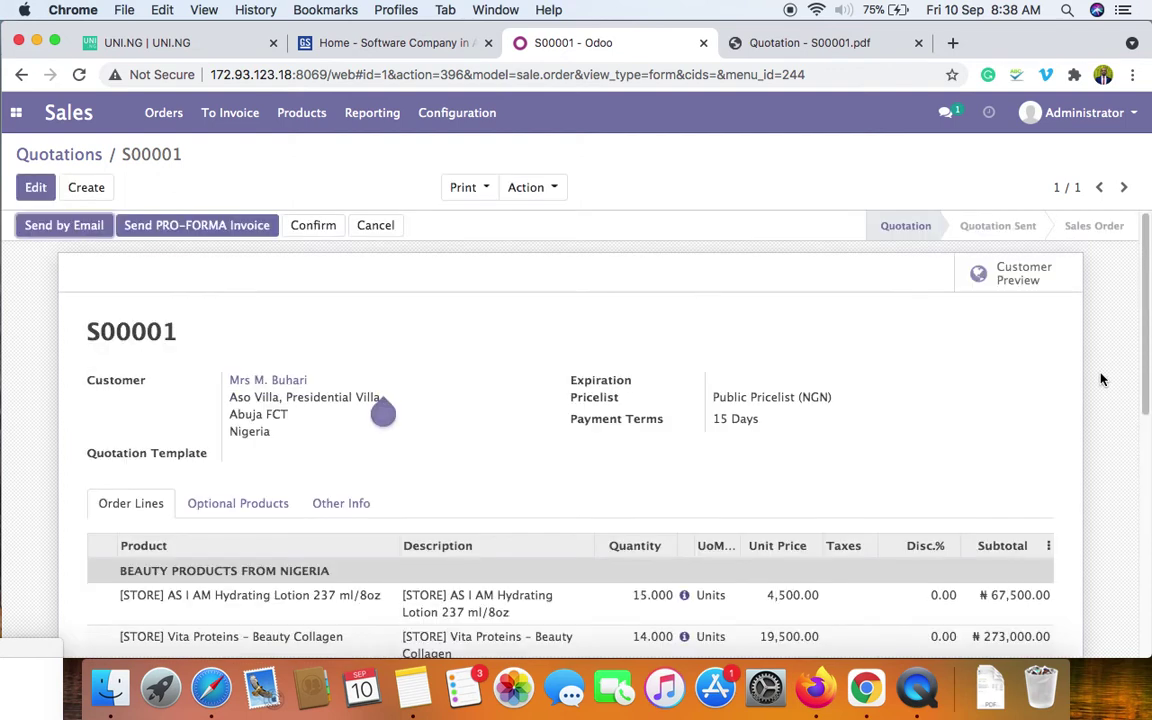
- Print S00001 as Quotation / Order and open the downloaded grouped PDF
{"action": "scroll", "coordinate": [1097, 377], "scroll_direction": "down", "scroll_amount": 1}
{"action": "scroll", "coordinate": [1097, 377], "scroll_direction": "up", "scroll_amount": 1}
{"action": "left_click", "coordinate": [463, 188]}
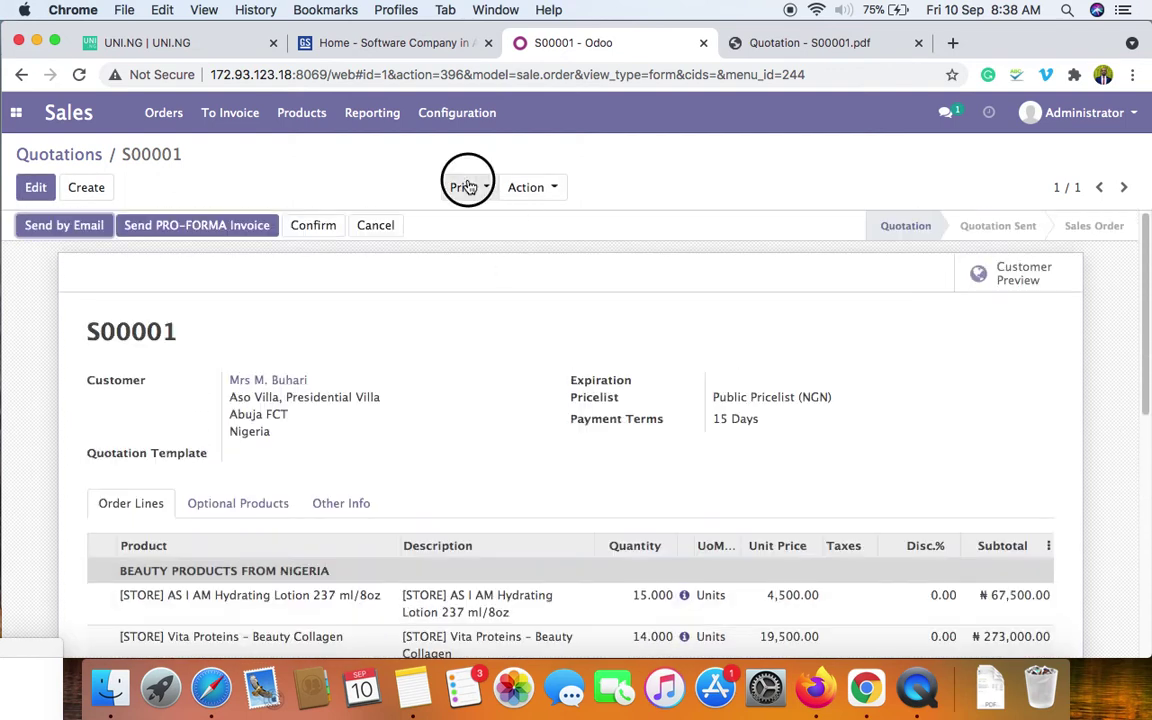
{"action": "left_click", "coordinate": [483, 222]}
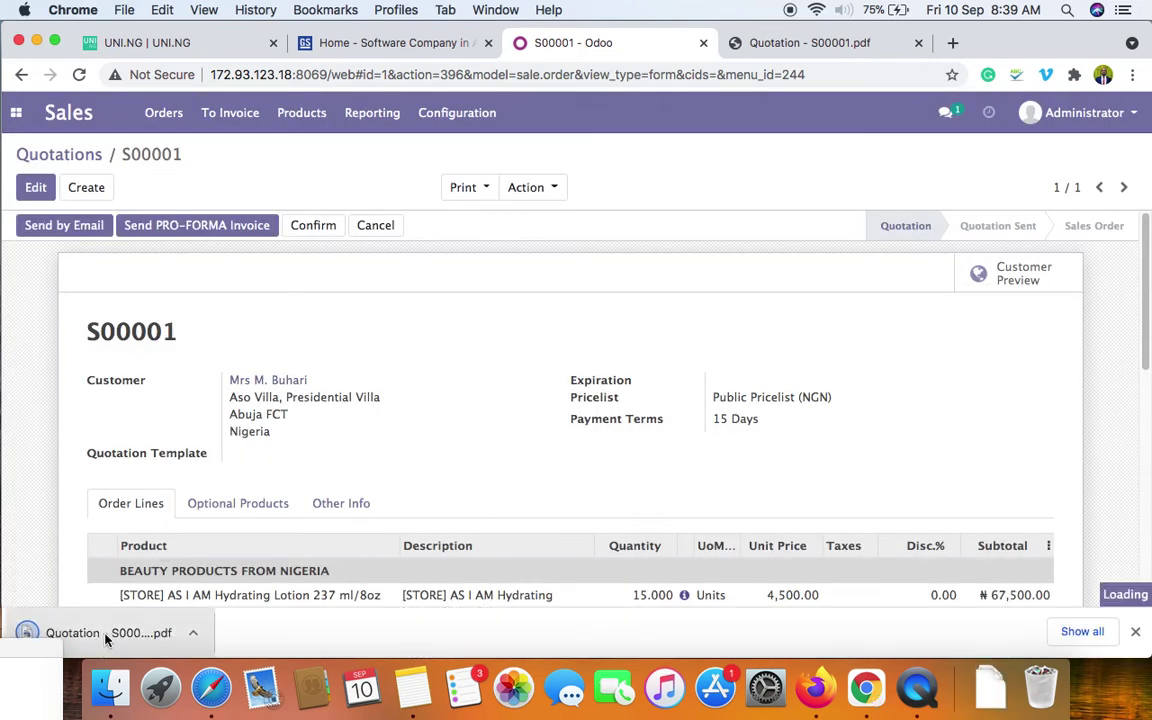
{"action": "left_click", "coordinate": [104, 633]}
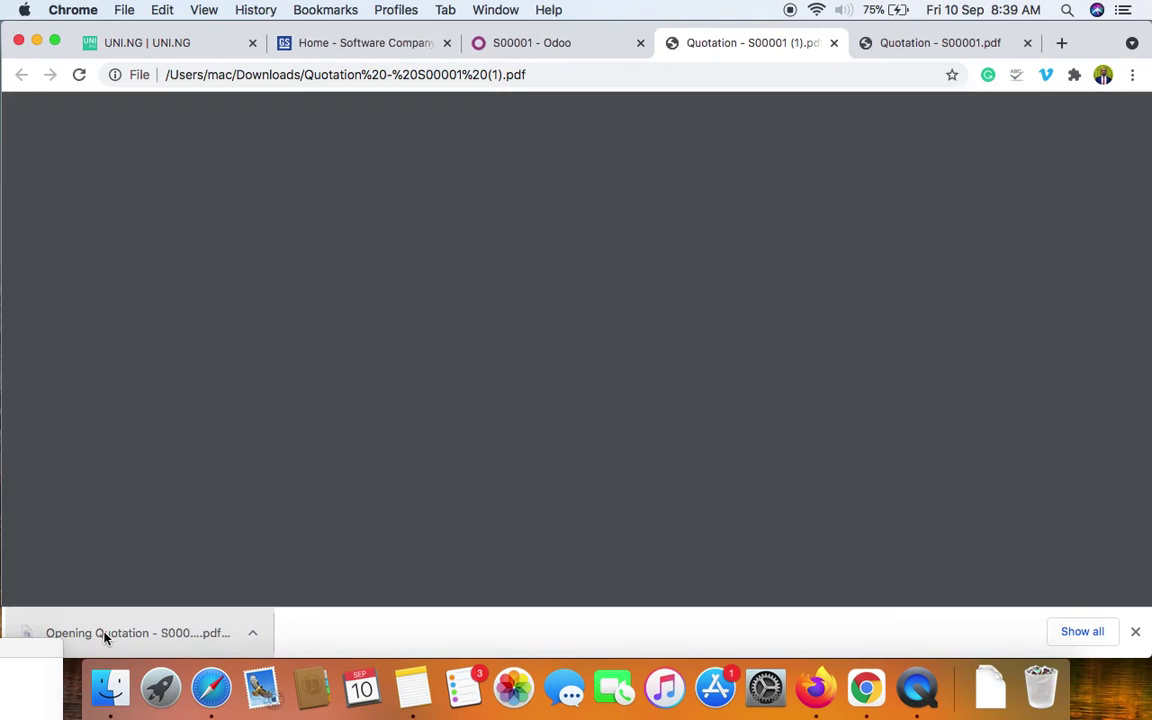
{"action": "scroll", "coordinate": [600, 420], "scroll_direction": "down", "scroll_amount": 2}
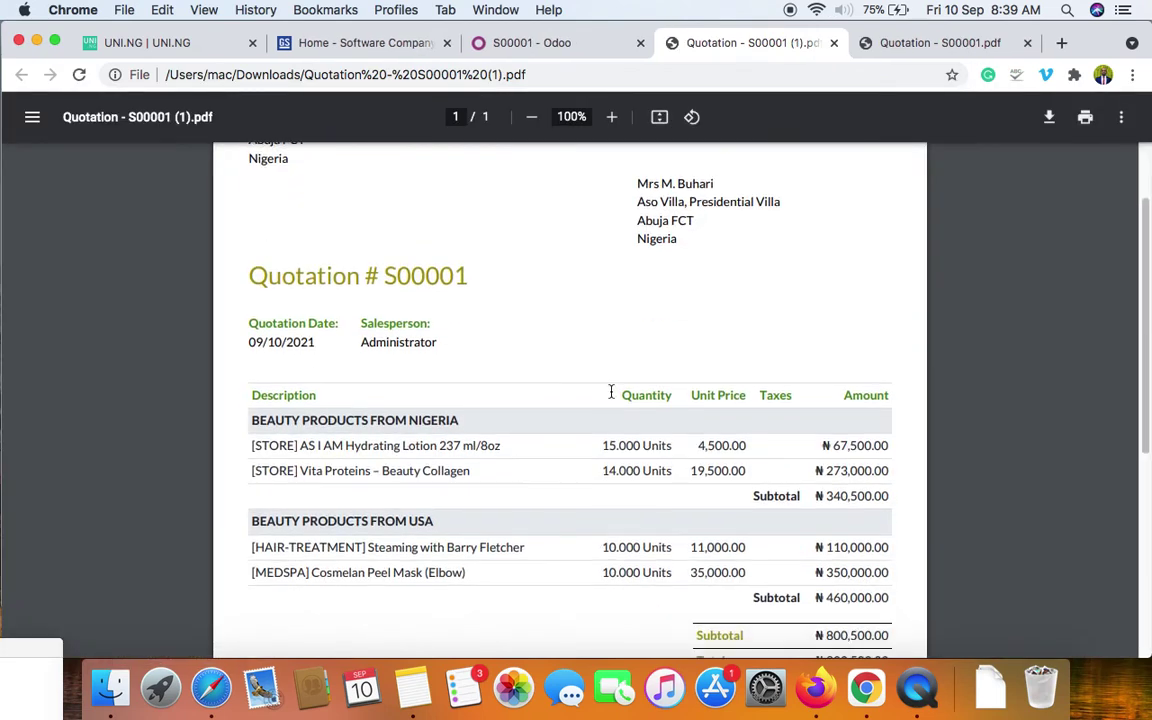
- Compare the new PDF (subtotals ₦340,500 and ₦460,000) with the earlier PDF, then return to Odoo
{"action": "left_click", "coordinate": [902, 43]}
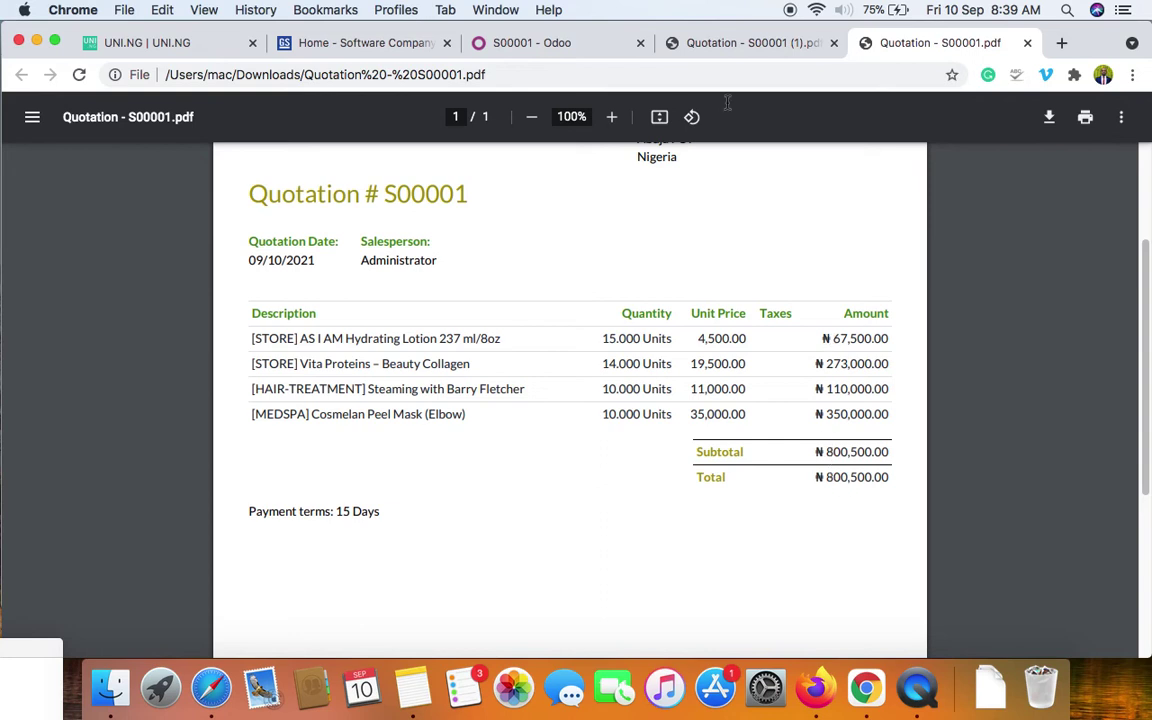
{"action": "left_click", "coordinate": [730, 46]}
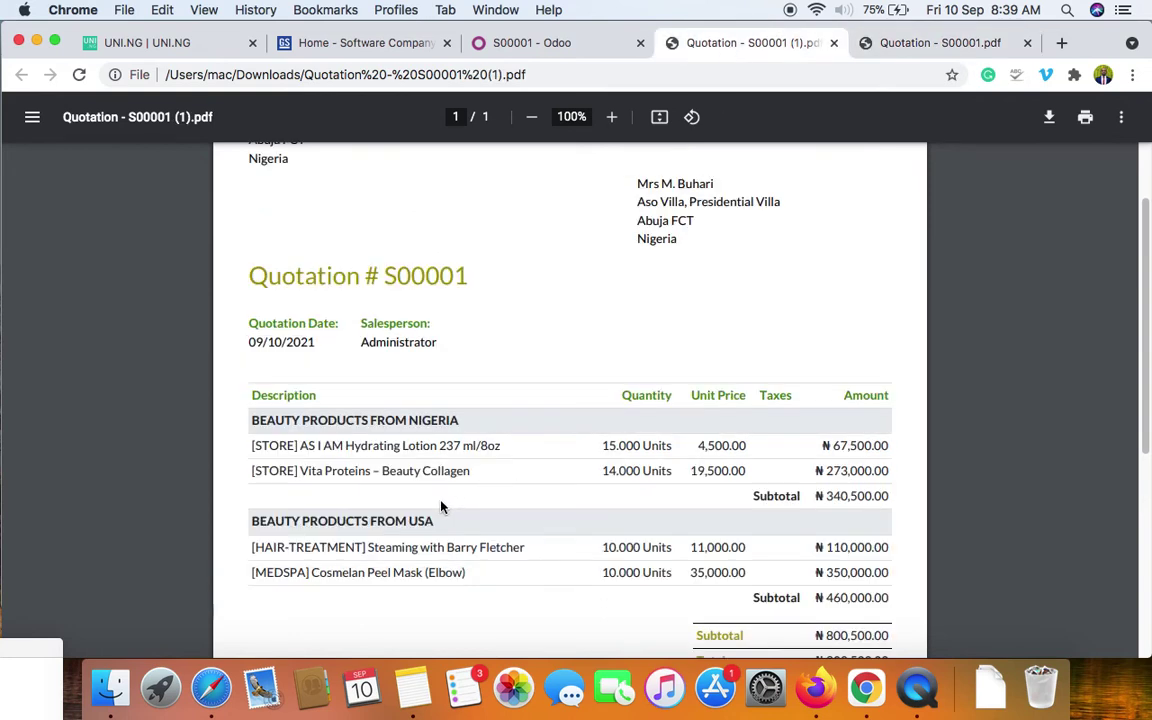
{"action": "scroll", "coordinate": [390, 440], "scroll_direction": "down", "scroll_amount": 1}
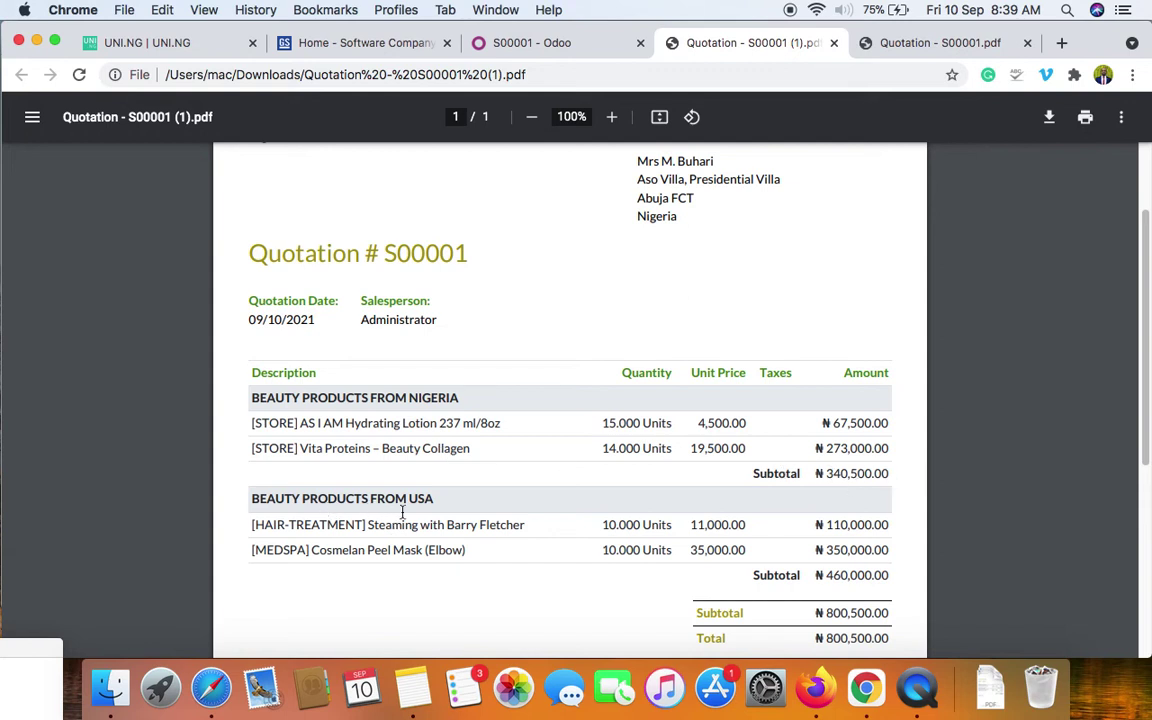
{"action": "scroll", "coordinate": [880, 580], "scroll_direction": "up", "scroll_amount": 1}
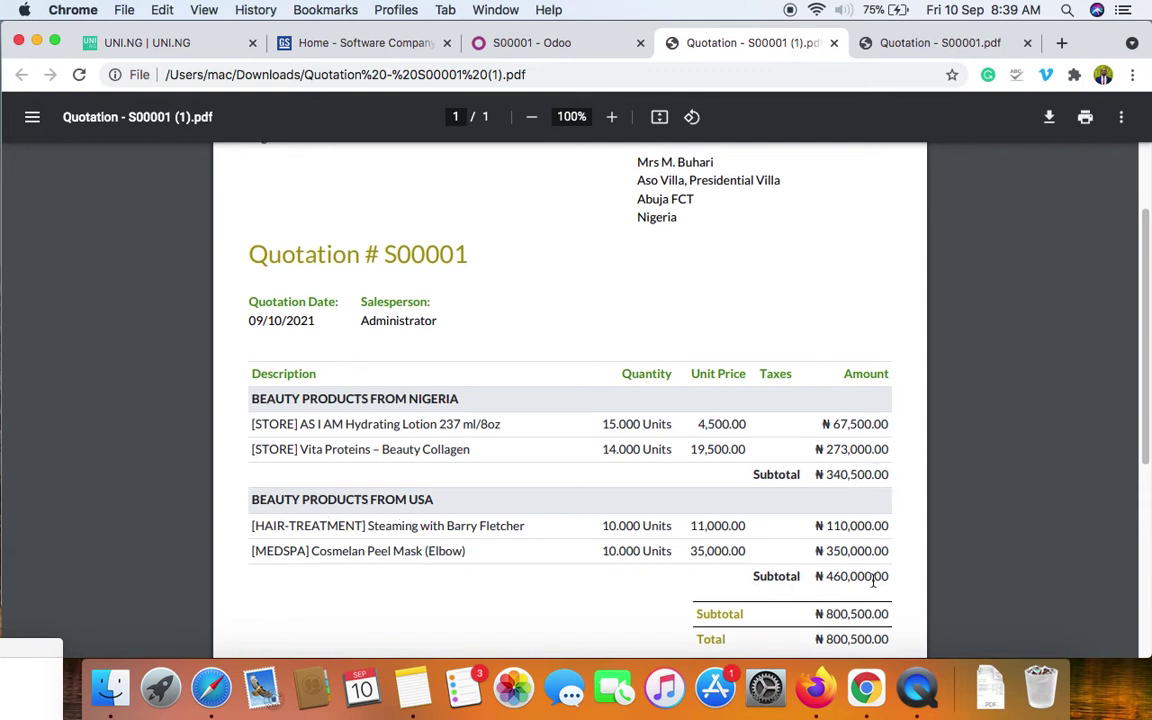
{"action": "scroll", "coordinate": [855, 598], "scroll_direction": "down", "scroll_amount": 5}
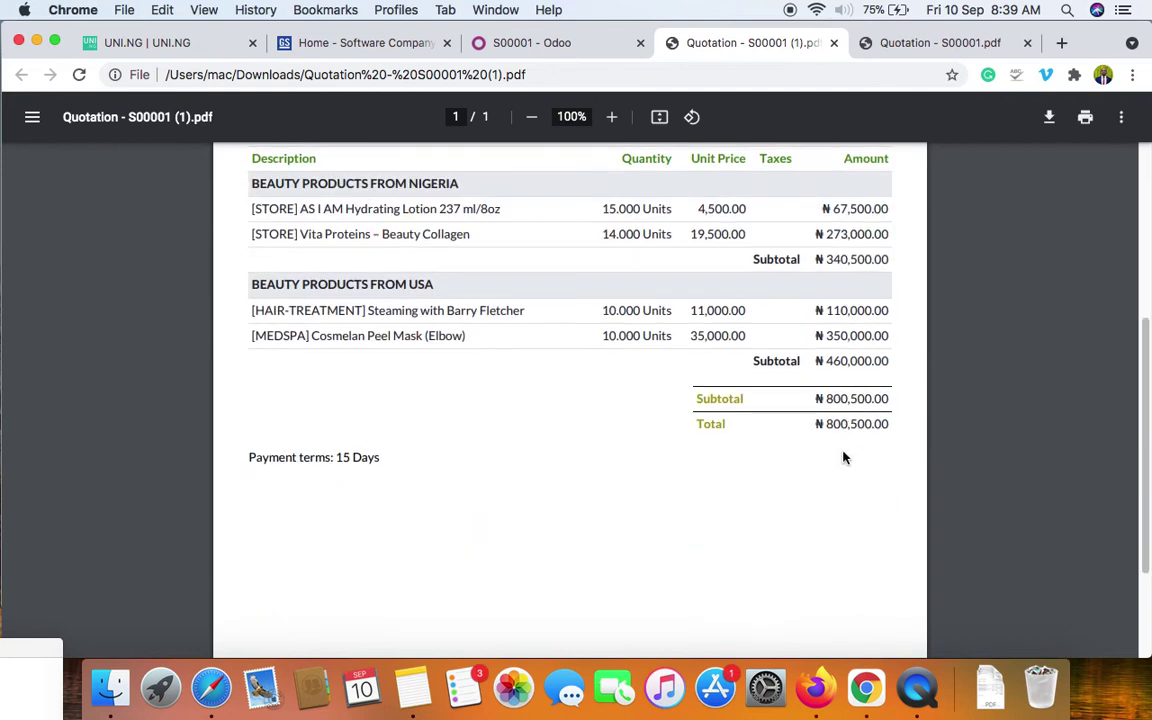
{"action": "left_click", "coordinate": [537, 44]}
{"action": "scroll", "coordinate": [727, 533], "scroll_direction": "down", "scroll_amount": 3}
{"action": "scroll", "coordinate": [265, 517], "scroll_direction": "down", "scroll_amount": 1}
- Add Sales Tax 7.50% to the AS I AM Hydrating Lotion line and save the quotation
{"action": "left_click", "coordinate": [36, 190]}
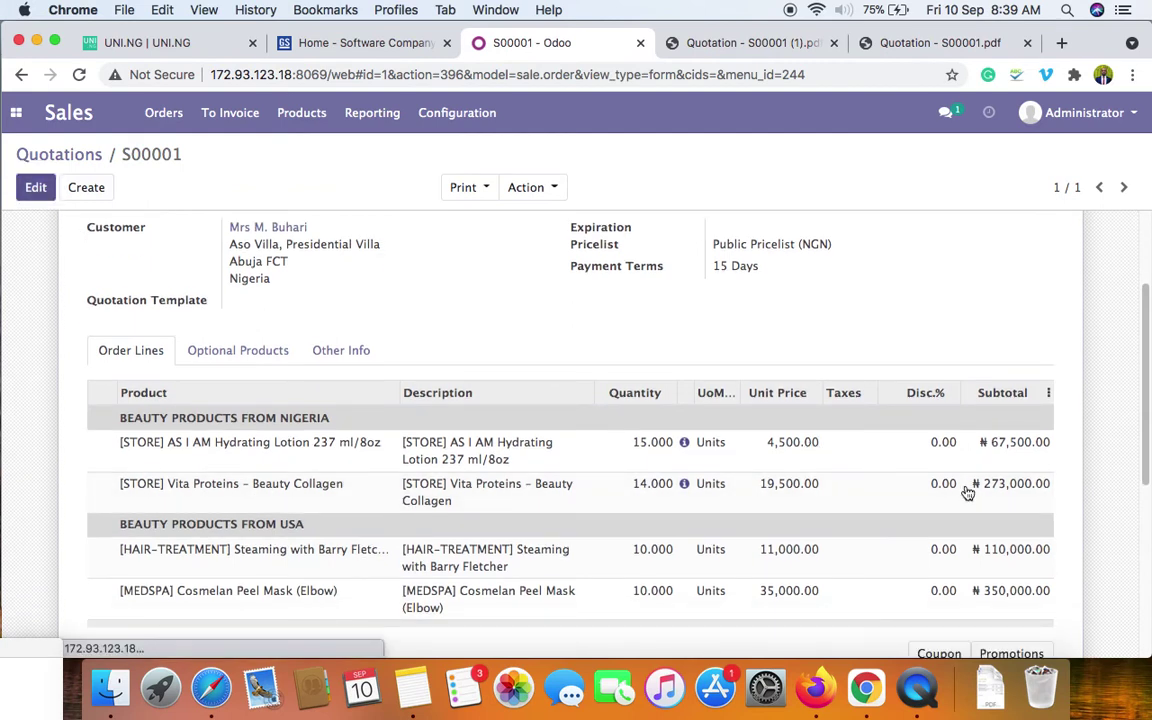
{"action": "left_click", "coordinate": [840, 437]}
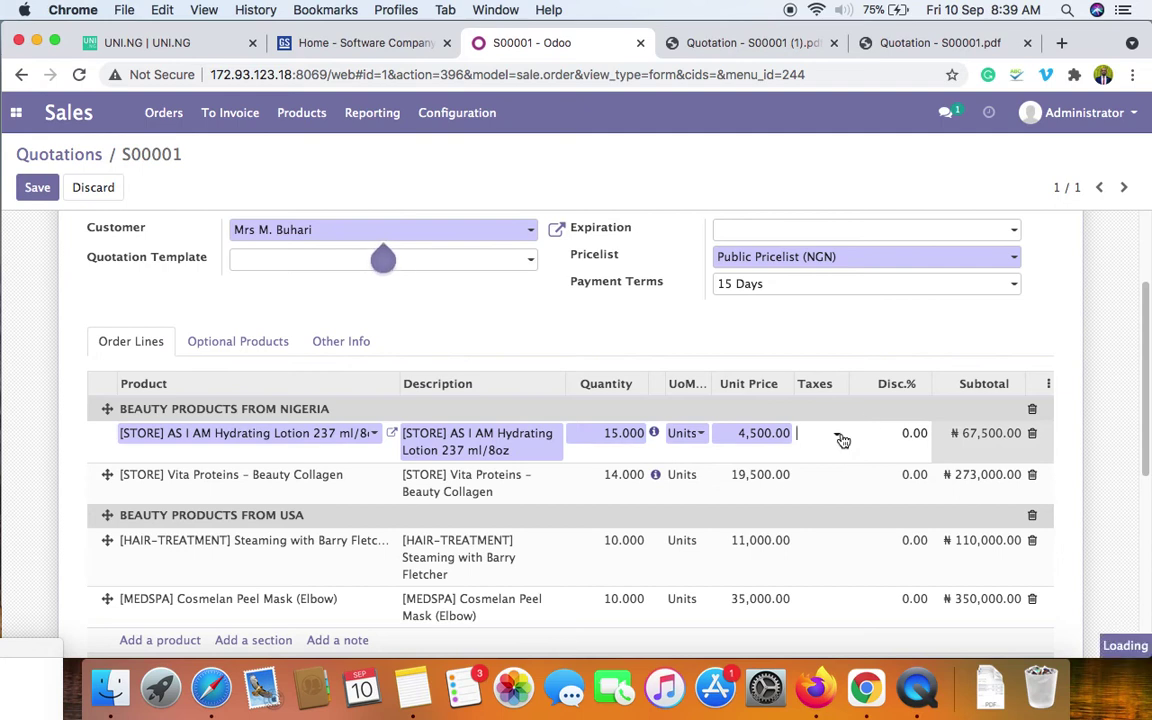
{"action": "left_click", "coordinate": [856, 464]}
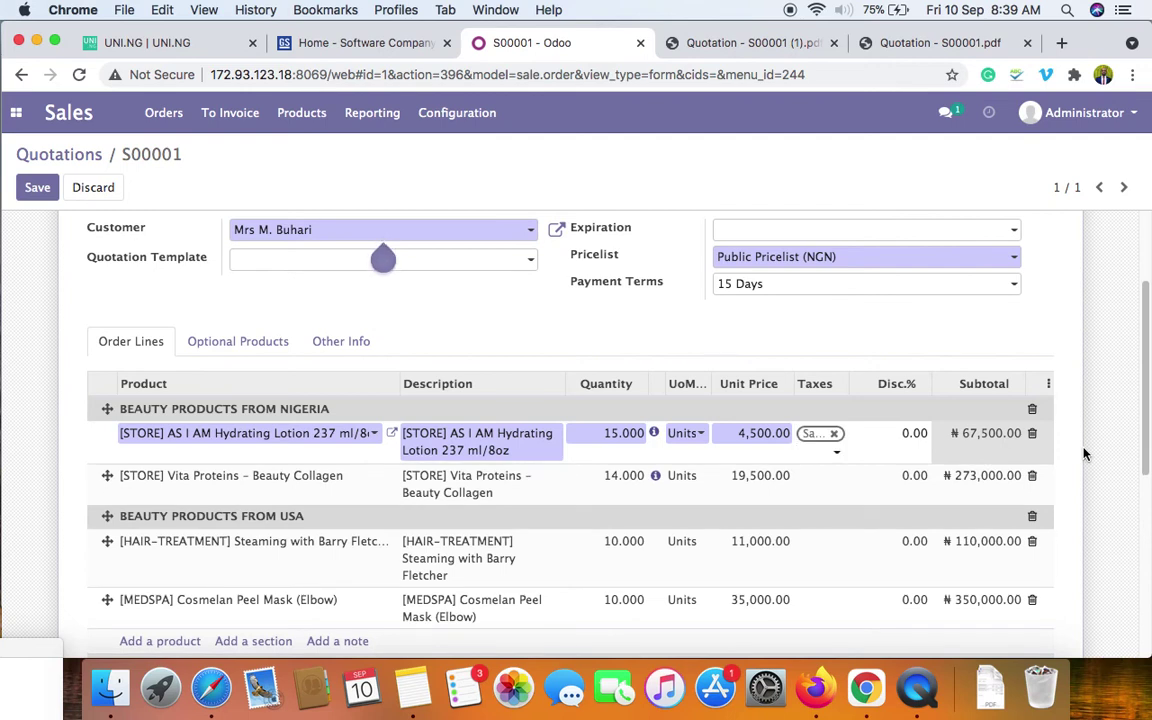
{"action": "scroll", "coordinate": [1095, 475], "scroll_direction": "down", "scroll_amount": 2}
{"action": "scroll", "coordinate": [1100, 480], "scroll_direction": "down", "scroll_amount": 2}
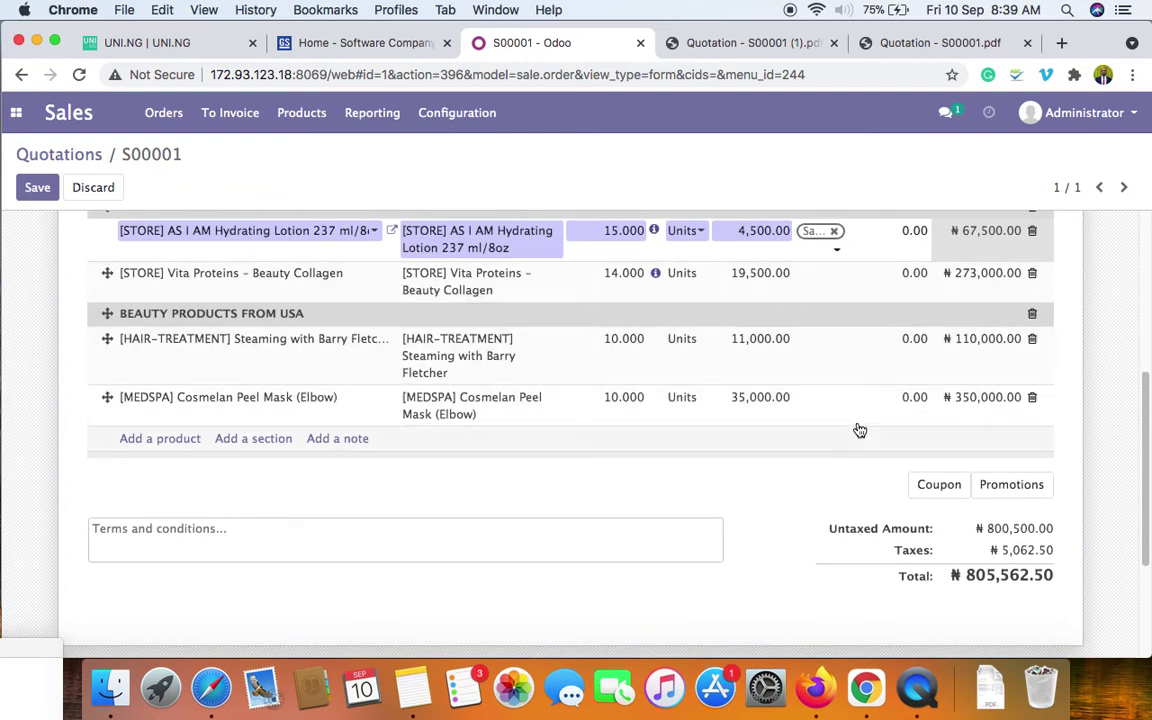
{"action": "scroll", "coordinate": [450, 340], "scroll_direction": "up", "scroll_amount": 1}
{"action": "left_click", "coordinate": [38, 189]}
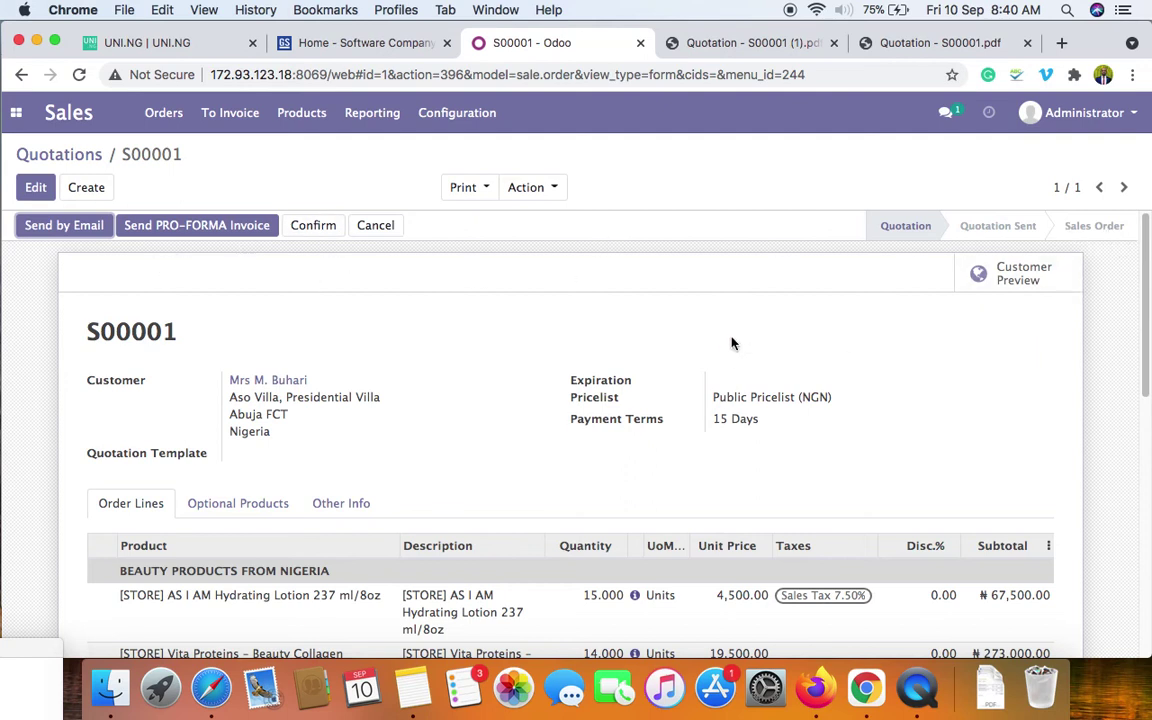
{"action": "scroll", "coordinate": [733, 342], "scroll_direction": "down", "scroll_amount": 5}
{"action": "scroll", "coordinate": [740, 350], "scroll_direction": "up", "scroll_amount": 3}
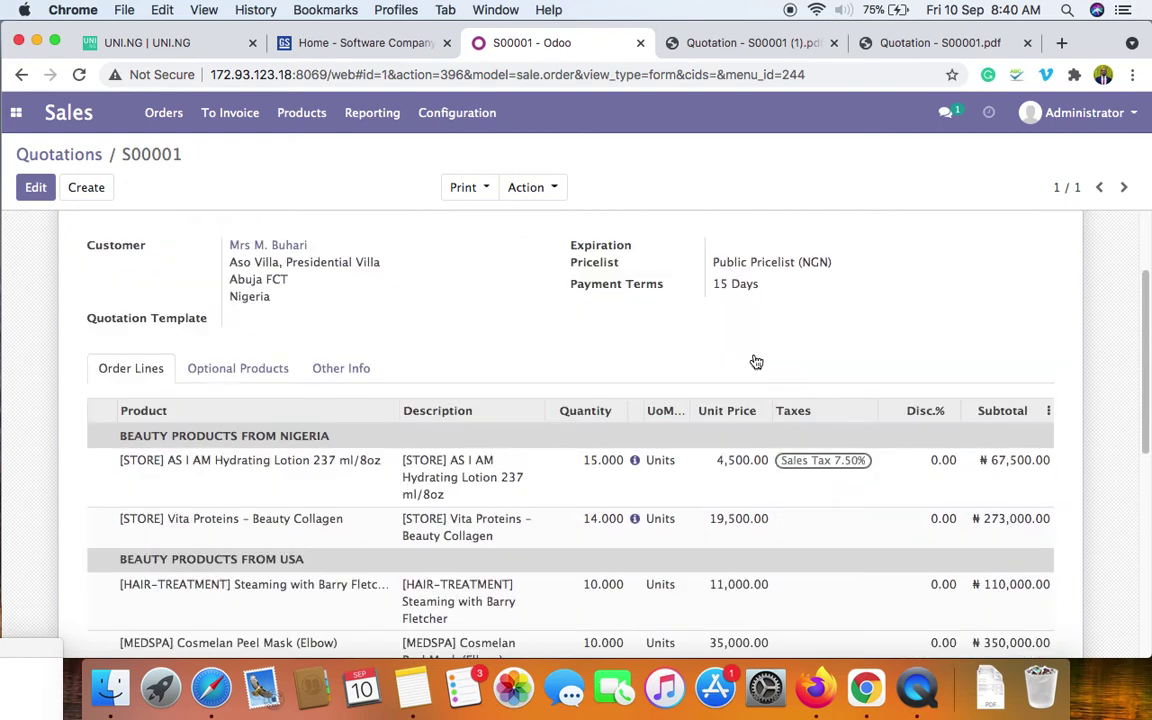
{"action": "scroll", "coordinate": [757, 362], "scroll_direction": "down", "scroll_amount": 4}
{"action": "scroll", "coordinate": [854, 429], "scroll_direction": "up", "scroll_amount": 6}
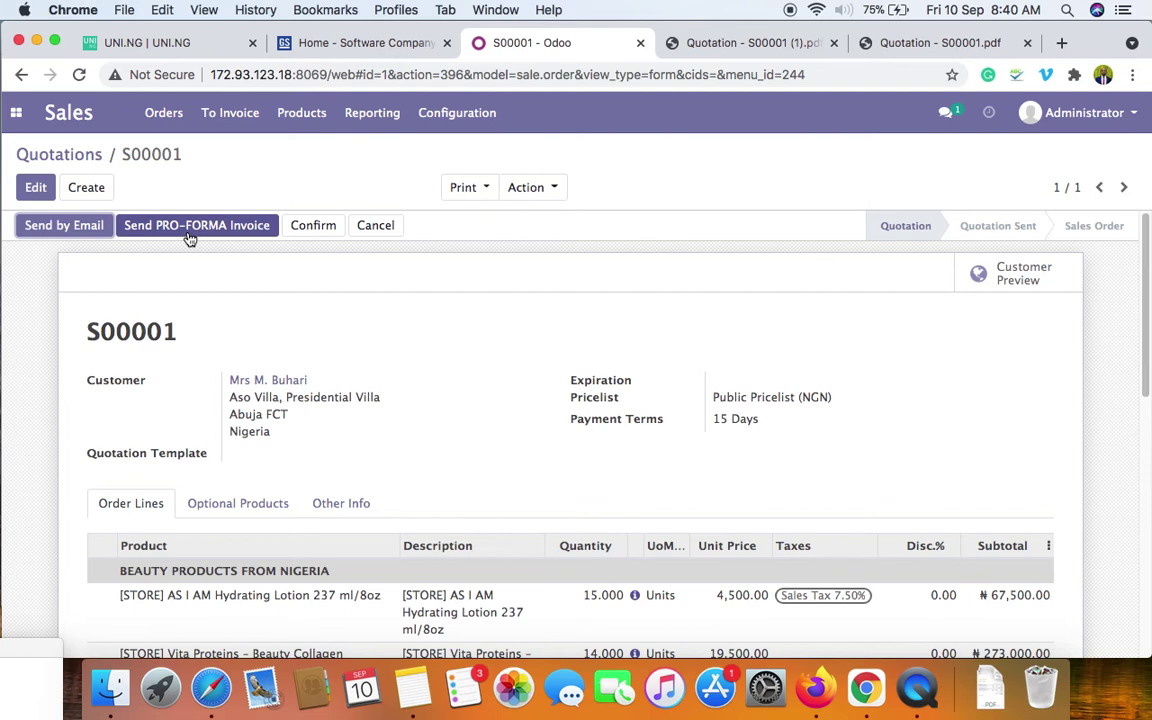
{"action": "left_click", "coordinate": [311, 232]}
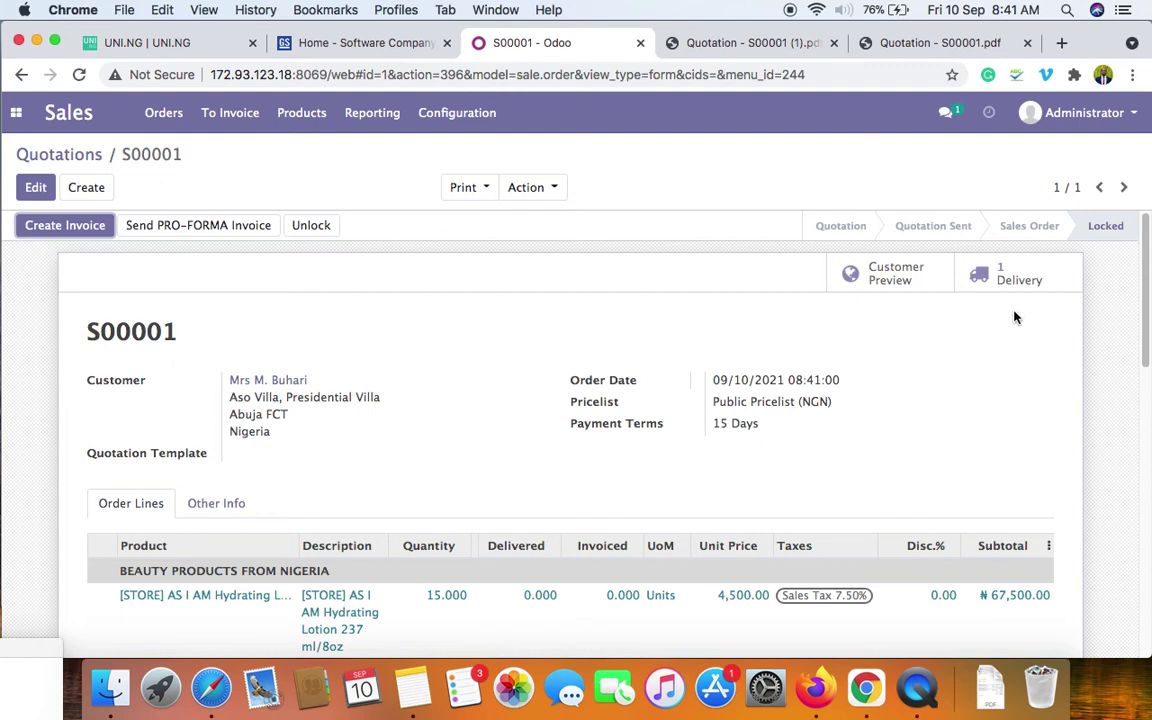
{"action": "scroll", "coordinate": [668, 404], "scroll_direction": "down", "scroll_amount": 5}
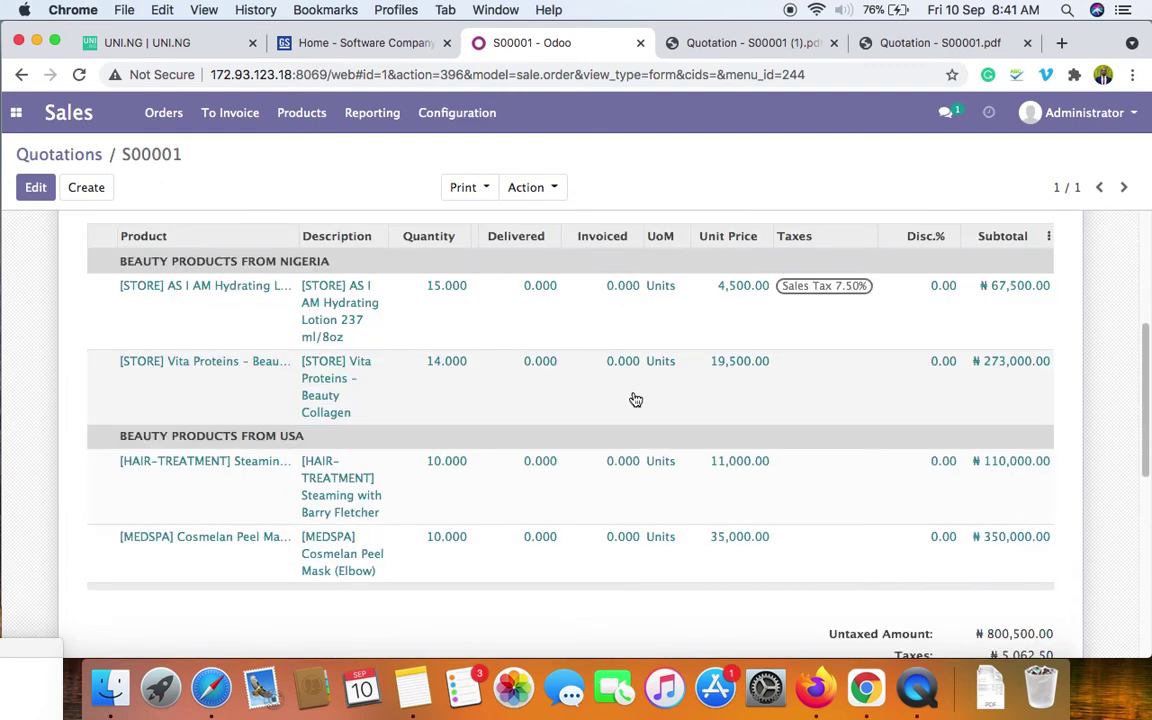
{"action": "scroll", "coordinate": [584, 396], "scroll_direction": "up", "scroll_amount": 2}
{"action": "scroll", "coordinate": [560, 405], "scroll_direction": "down", "scroll_amount": 1}
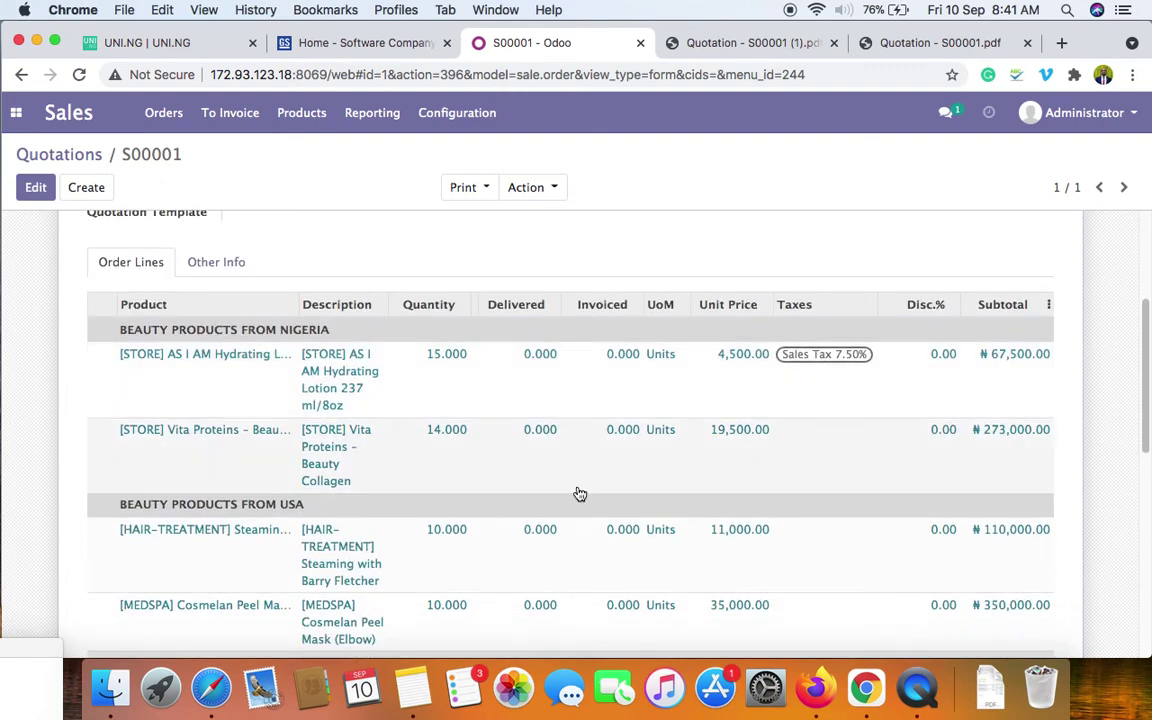
{"action": "scroll", "coordinate": [530, 430], "scroll_direction": "up", "scroll_amount": 3}
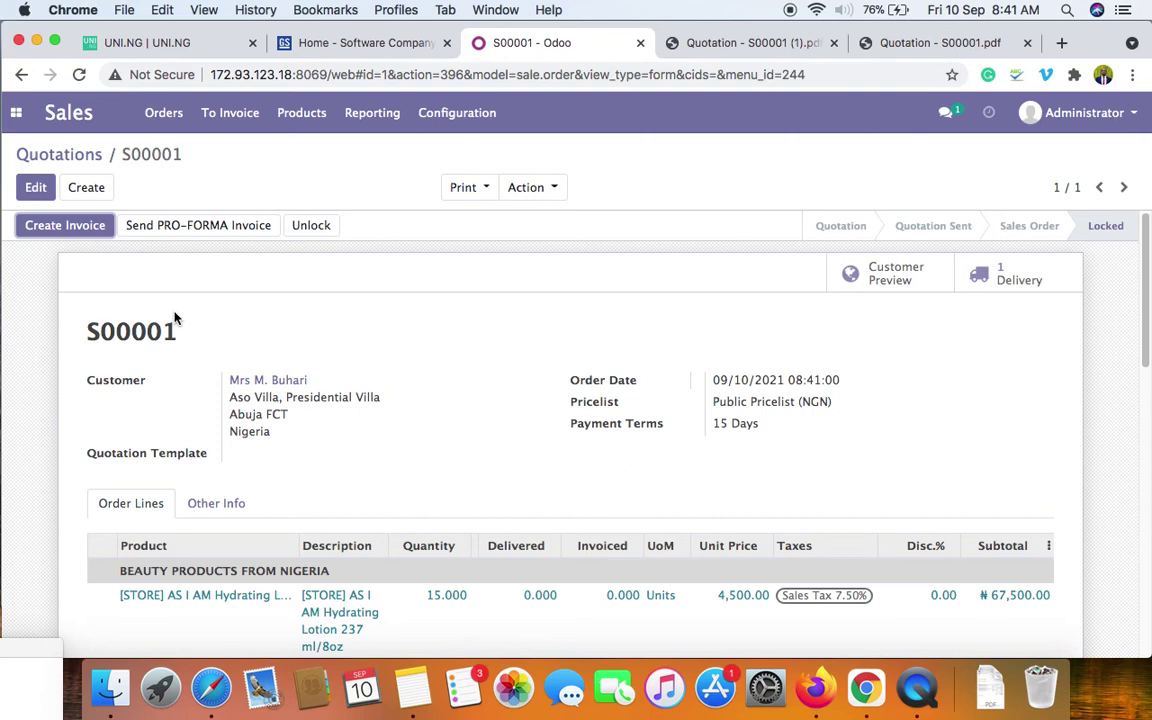
- Create a regular invoice from S00001 and view the resulting draft with 15 Days terms
{"action": "left_click", "coordinate": [78, 228]}
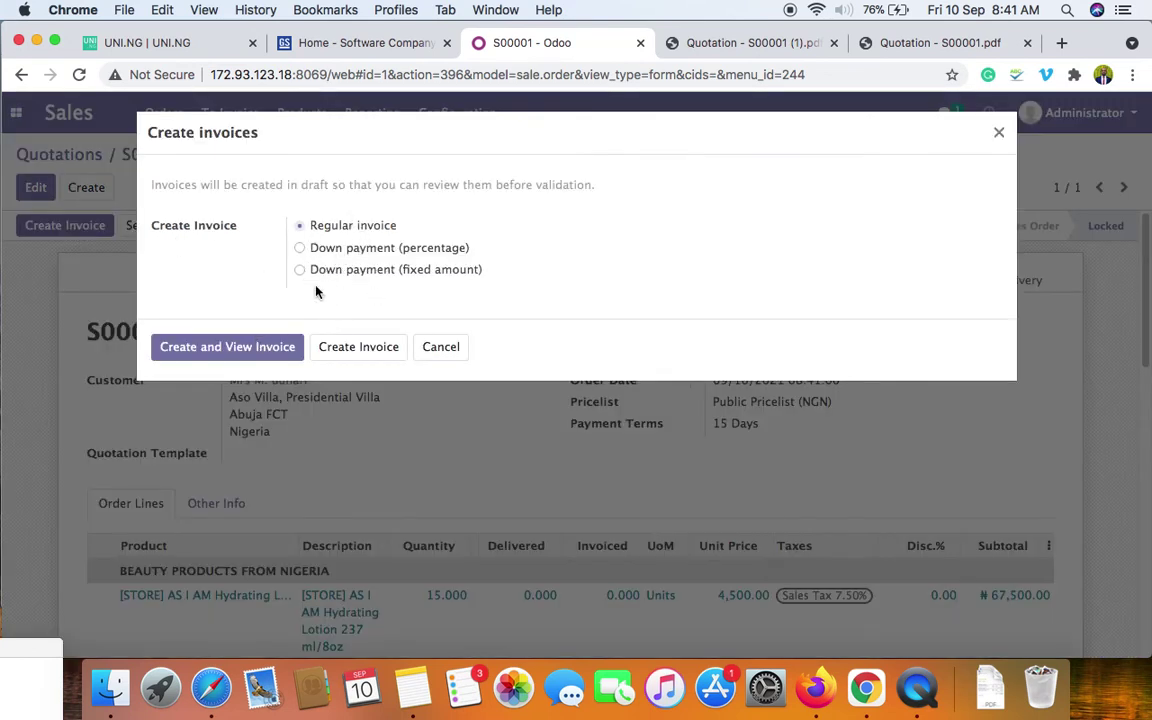
{"action": "left_click", "coordinate": [247, 355]}
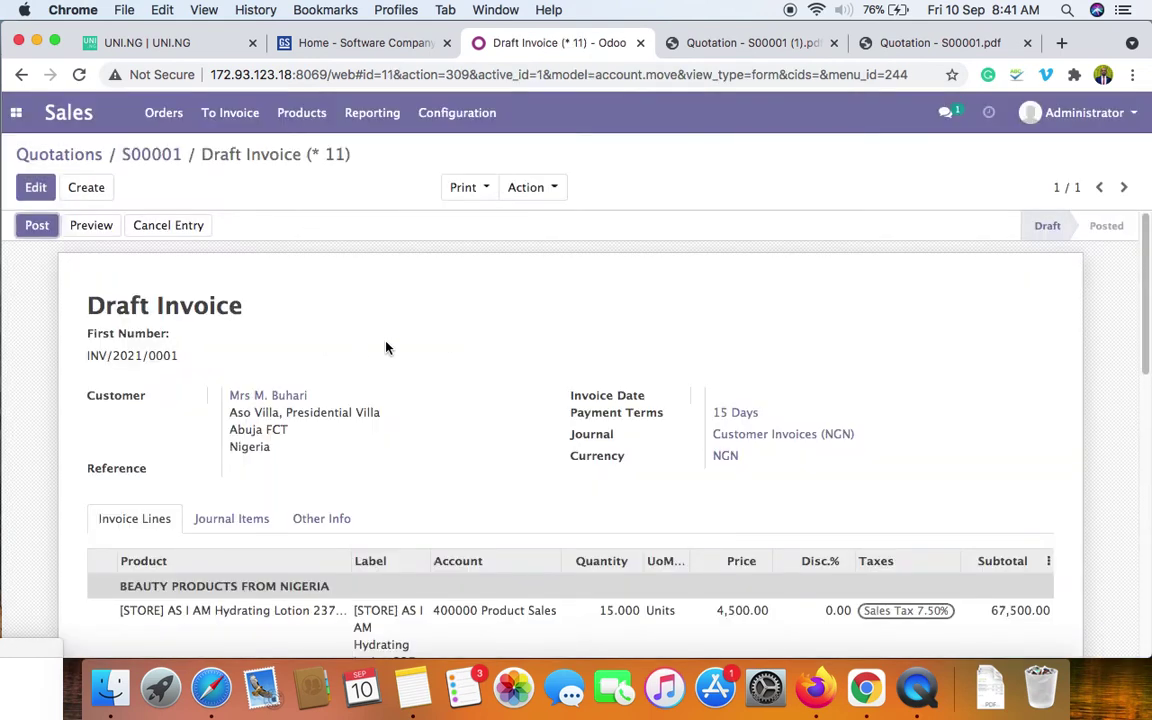
{"action": "scroll", "coordinate": [386, 345], "scroll_direction": "down", "scroll_amount": 5}
{"action": "scroll", "coordinate": [386, 345], "scroll_direction": "up", "scroll_amount": 5}
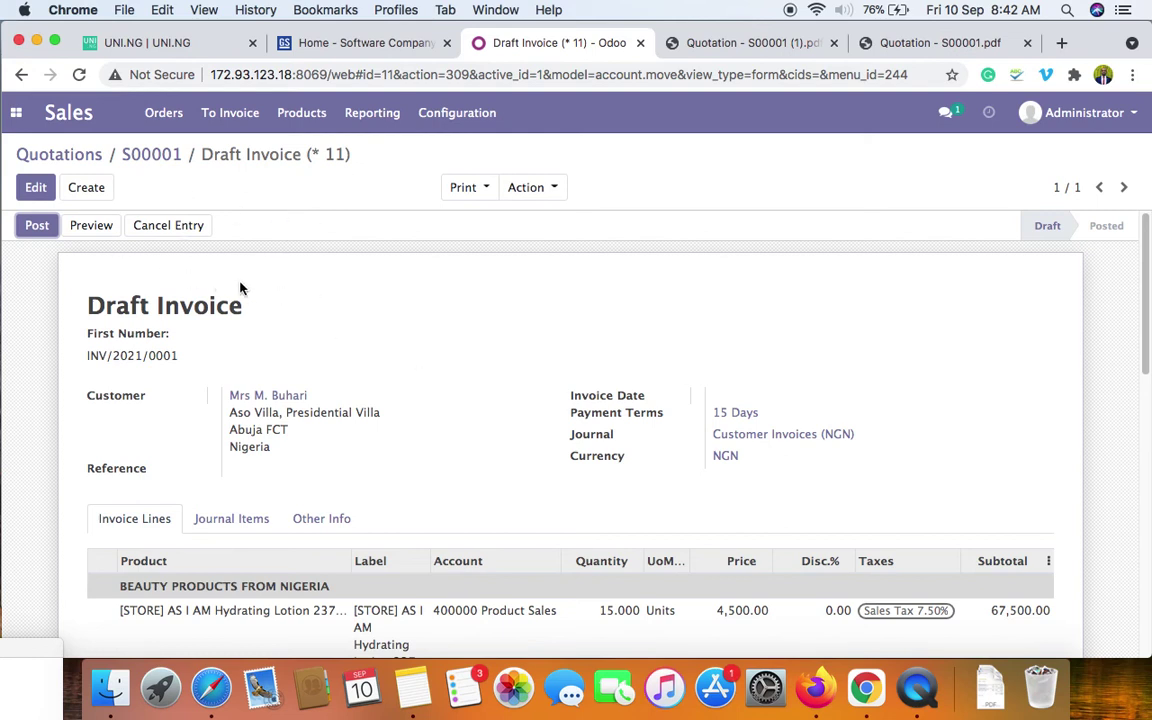
- Open the ₦805,562.50 draft invoice for S00001 from Accounting's Customers > Invoices list
{"action": "left_click", "coordinate": [16, 113]}
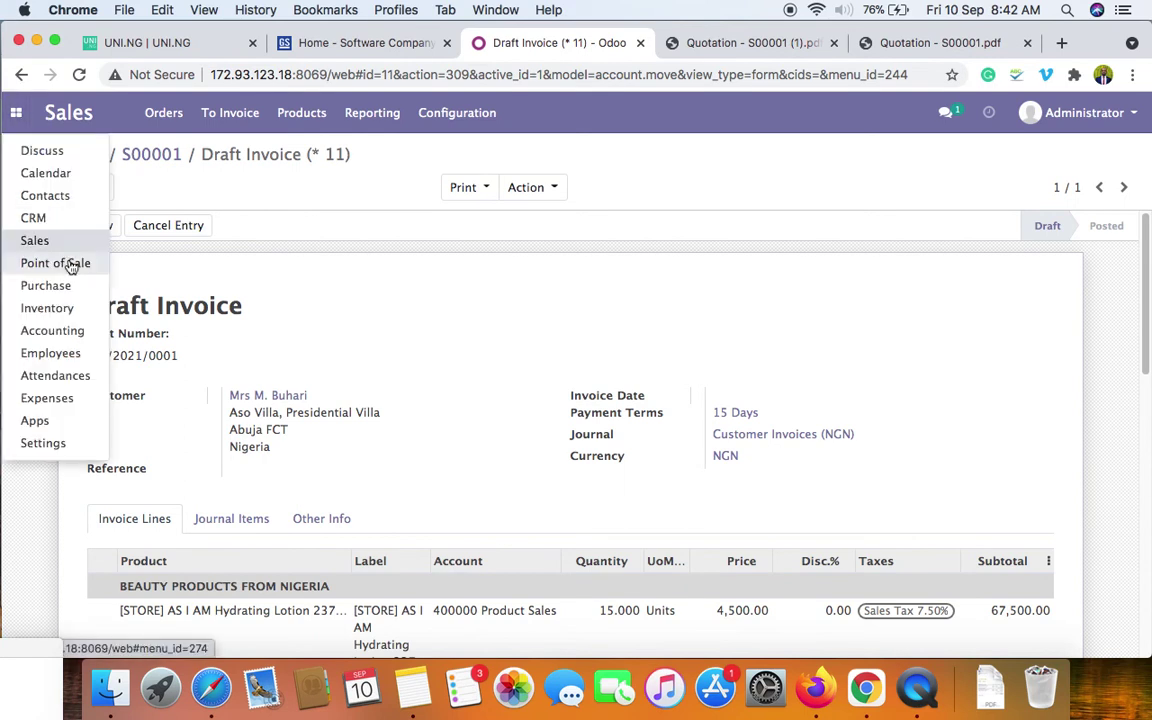
{"action": "left_click", "coordinate": [56, 336]}
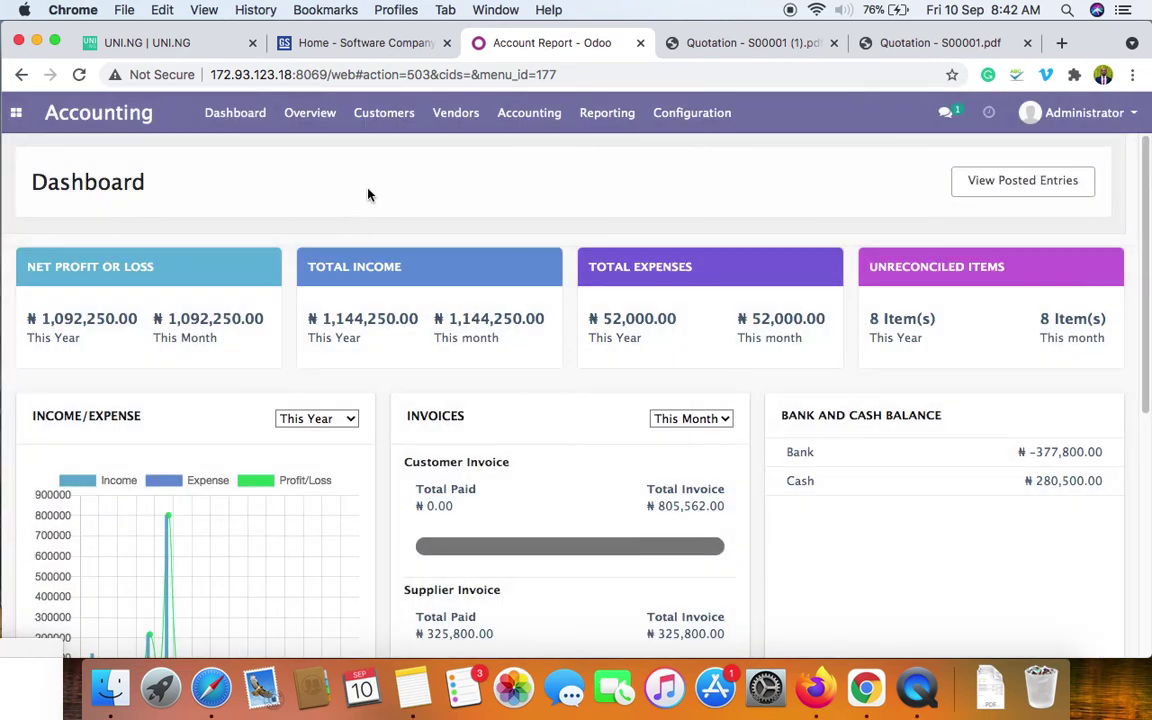
{"action": "left_click", "coordinate": [390, 128]}
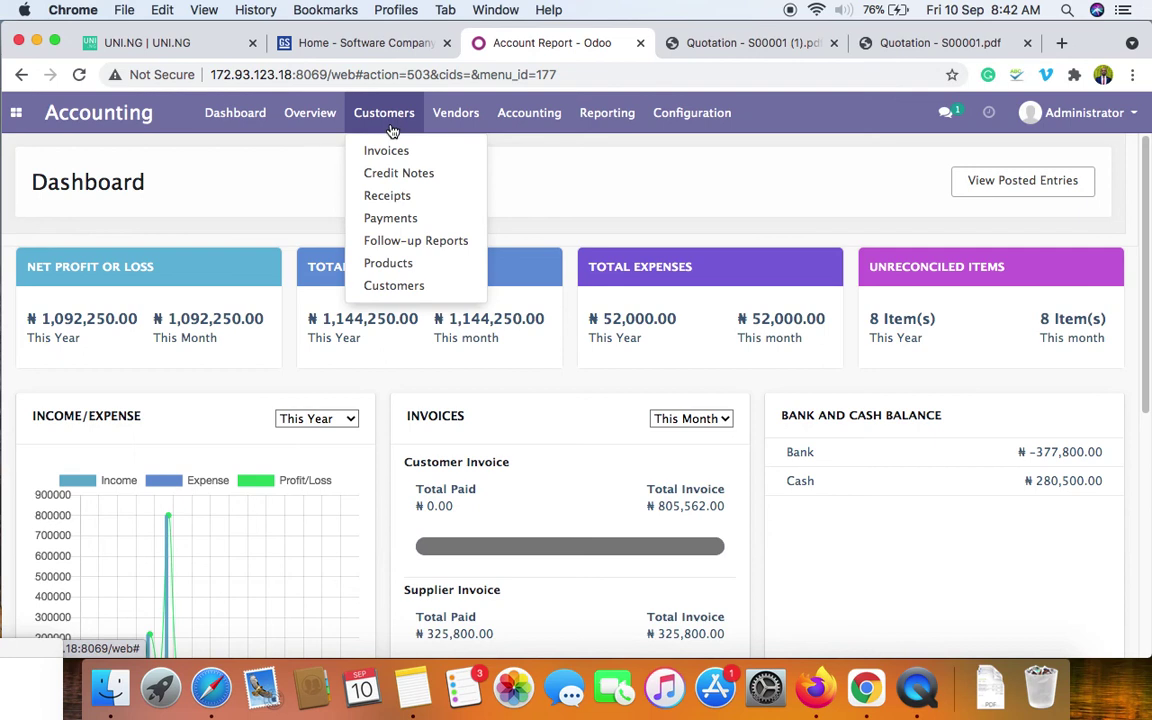
{"action": "left_click", "coordinate": [389, 153]}
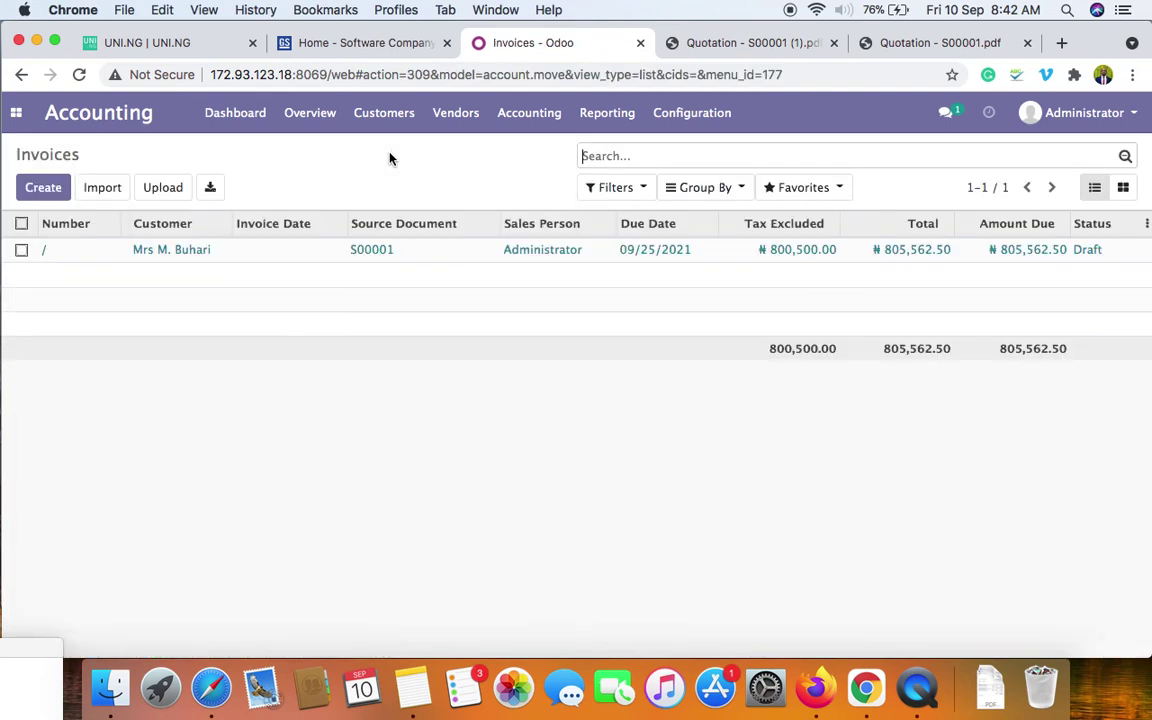
{"action": "left_click", "coordinate": [272, 262]}
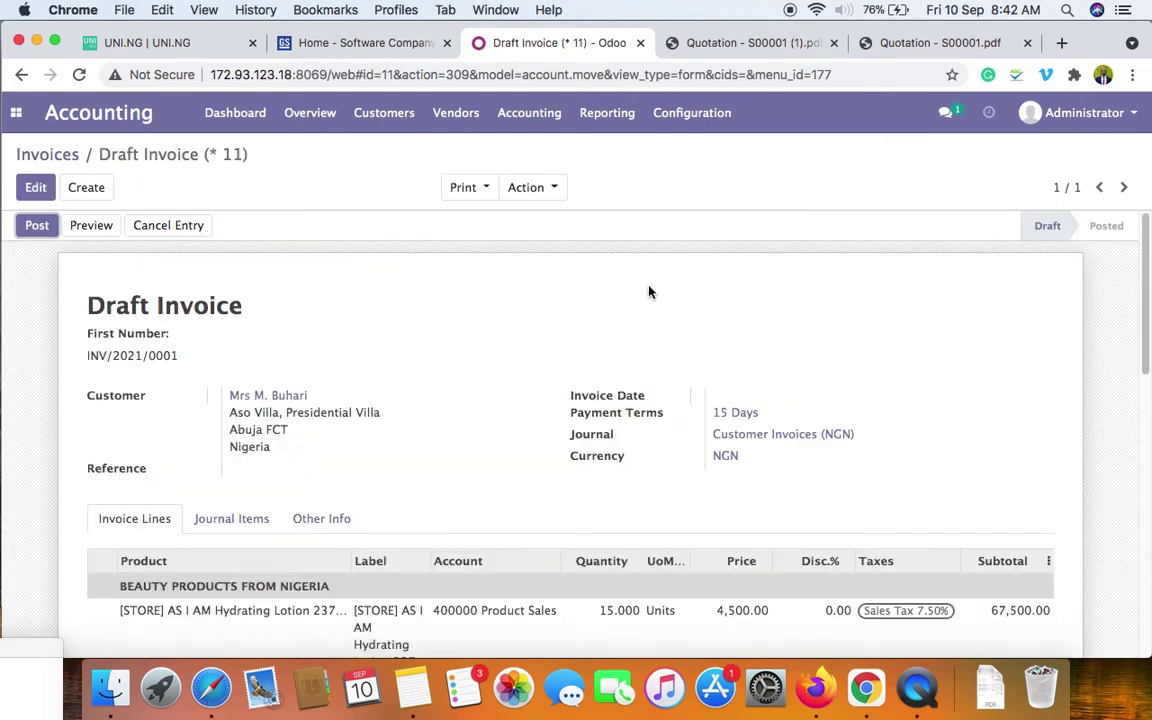
- Post the draft invoice as INV/2021/0001
{"action": "scroll", "coordinate": [640, 290], "scroll_direction": "down", "scroll_amount": 10}
{"action": "scroll", "coordinate": [629, 286], "scroll_direction": "up", "scroll_amount": 10}
{"action": "left_click", "coordinate": [41, 230]}
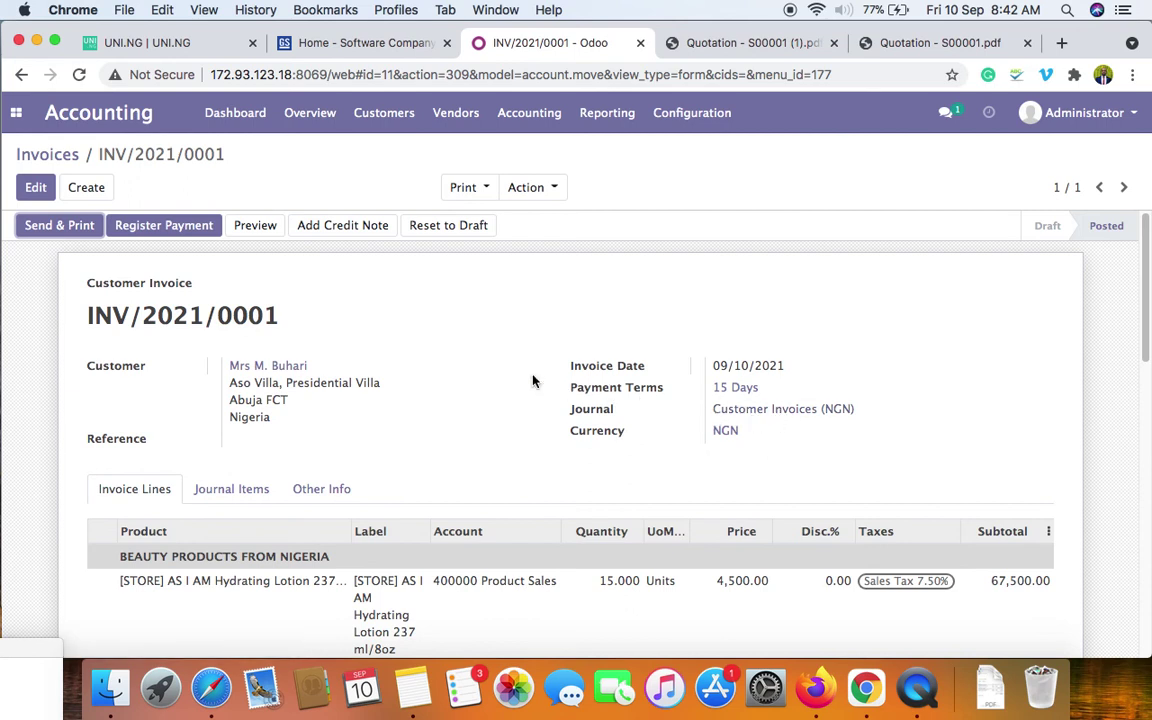
{"action": "scroll", "coordinate": [504, 355], "scroll_direction": "down", "scroll_amount": 5}
{"action": "scroll", "coordinate": [504, 355], "scroll_direction": "up", "scroll_amount": 5}
- Register and validate the ₦805,562.50 payment via the Beauty Secrets GTBank journal, Manual method
{"action": "left_click", "coordinate": [165, 225]}
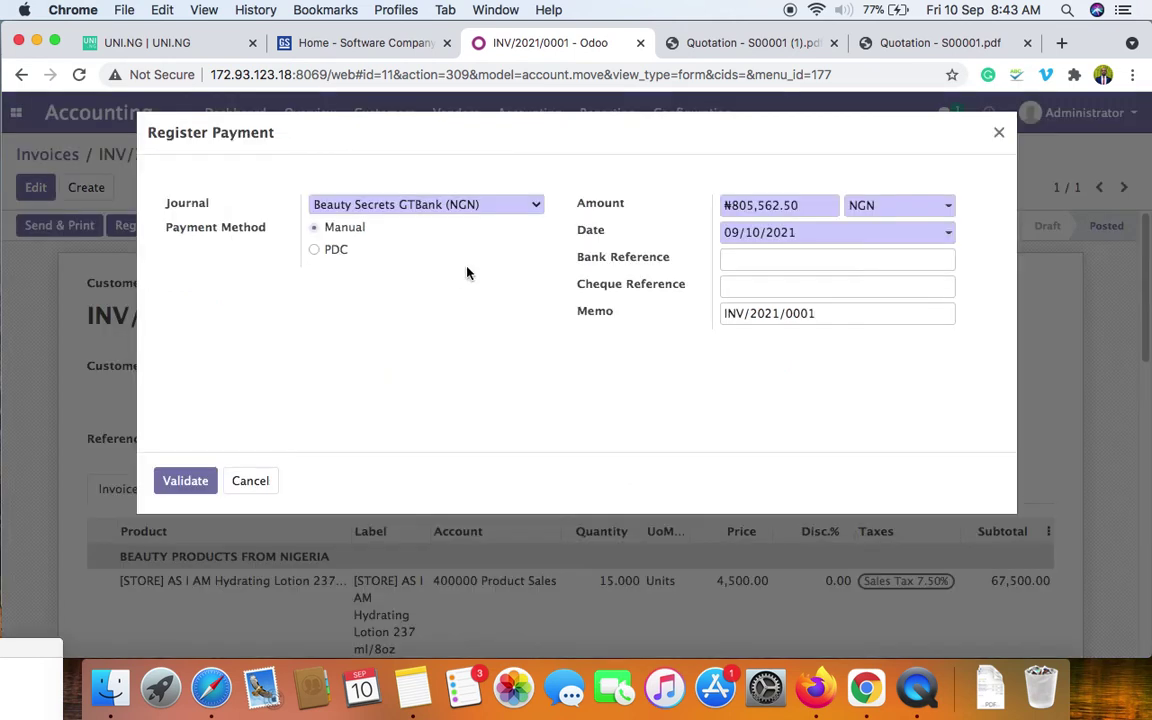
{"action": "left_click", "coordinate": [465, 204]}
{"action": "left_click", "coordinate": [568, 190]}
{"action": "left_click", "coordinate": [186, 483]}
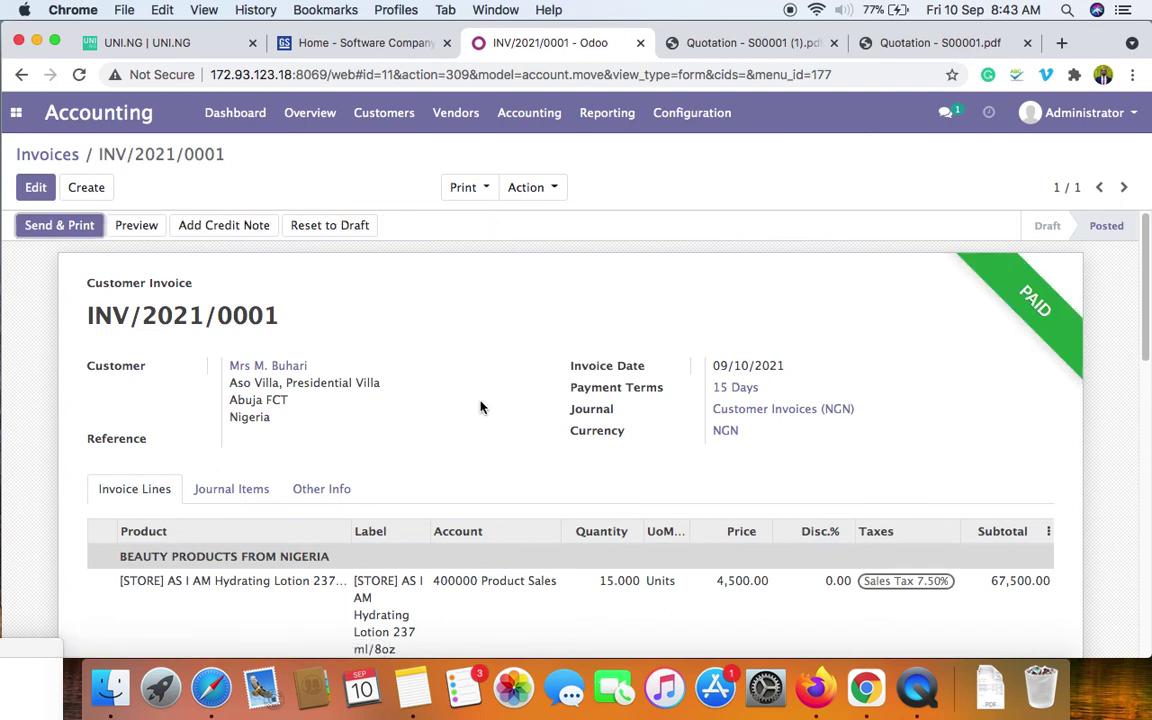
- Reopen S00001 in Sales and review its fully invoiced lines and chatter log
{"action": "scroll", "coordinate": [1040, 350], "scroll_direction": "down", "scroll_amount": 5}
{"action": "scroll", "coordinate": [1041, 373], "scroll_direction": "up", "scroll_amount": 5}
{"action": "left_click", "coordinate": [15, 112]}
{"action": "left_click", "coordinate": [34, 238]}
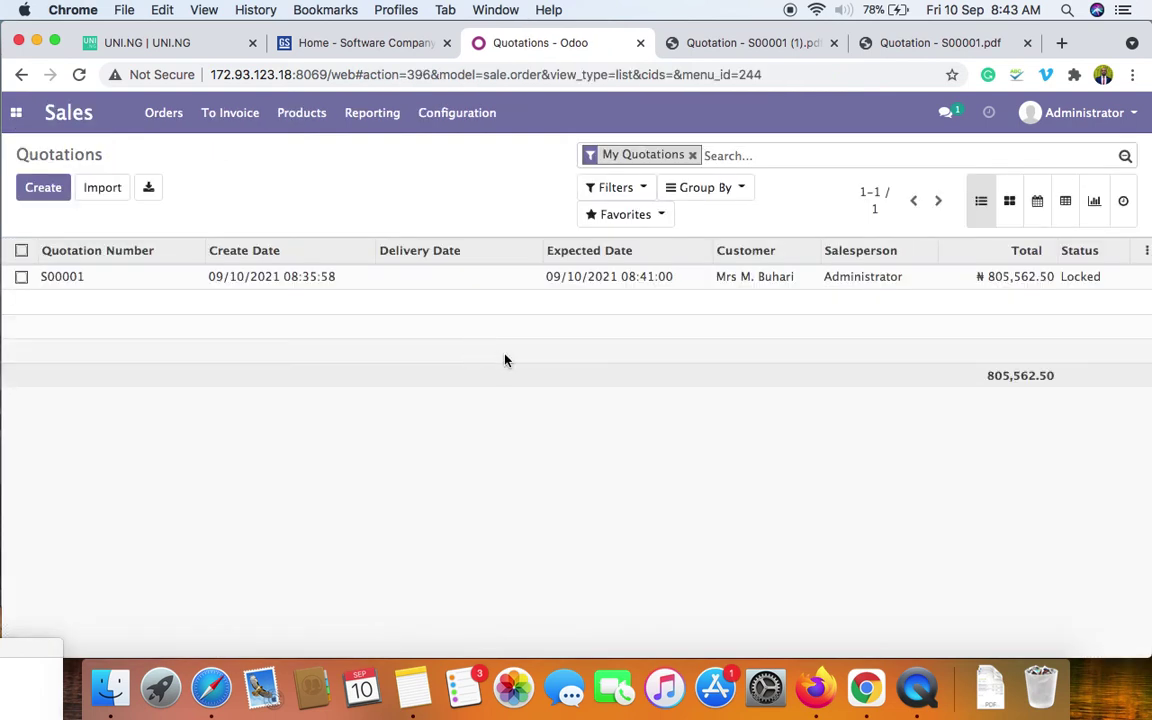
{"action": "left_click", "coordinate": [443, 285]}
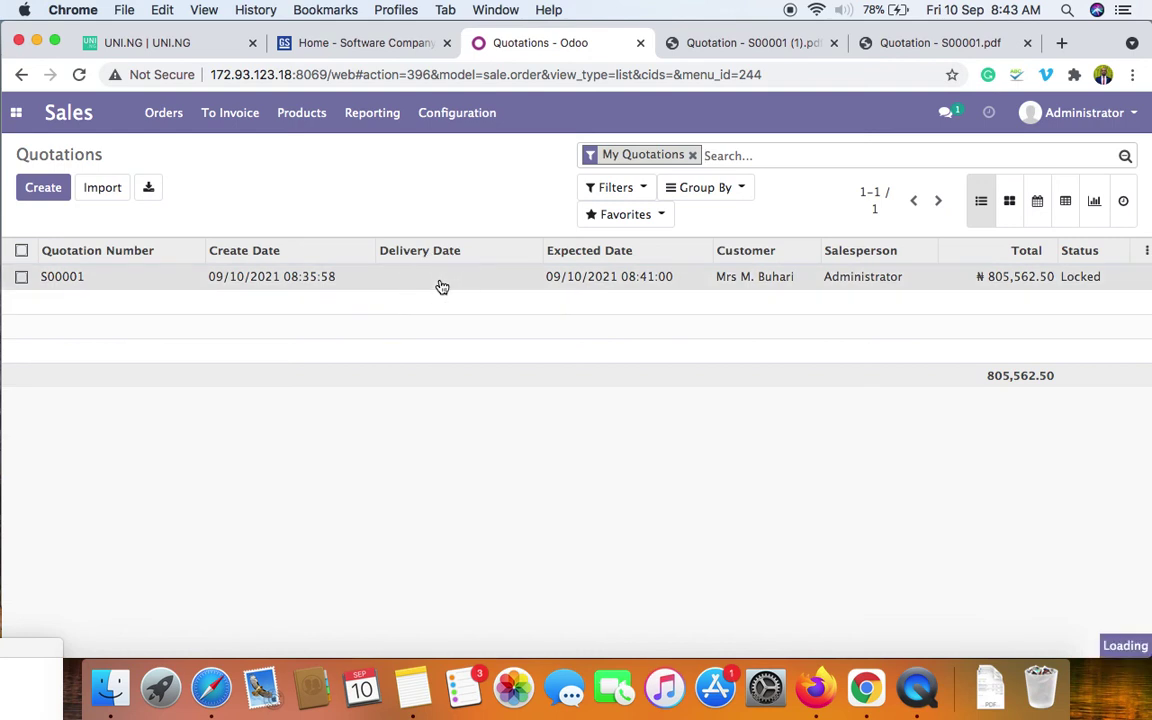
{"action": "scroll", "coordinate": [506, 298], "scroll_direction": "down", "scroll_amount": 3}
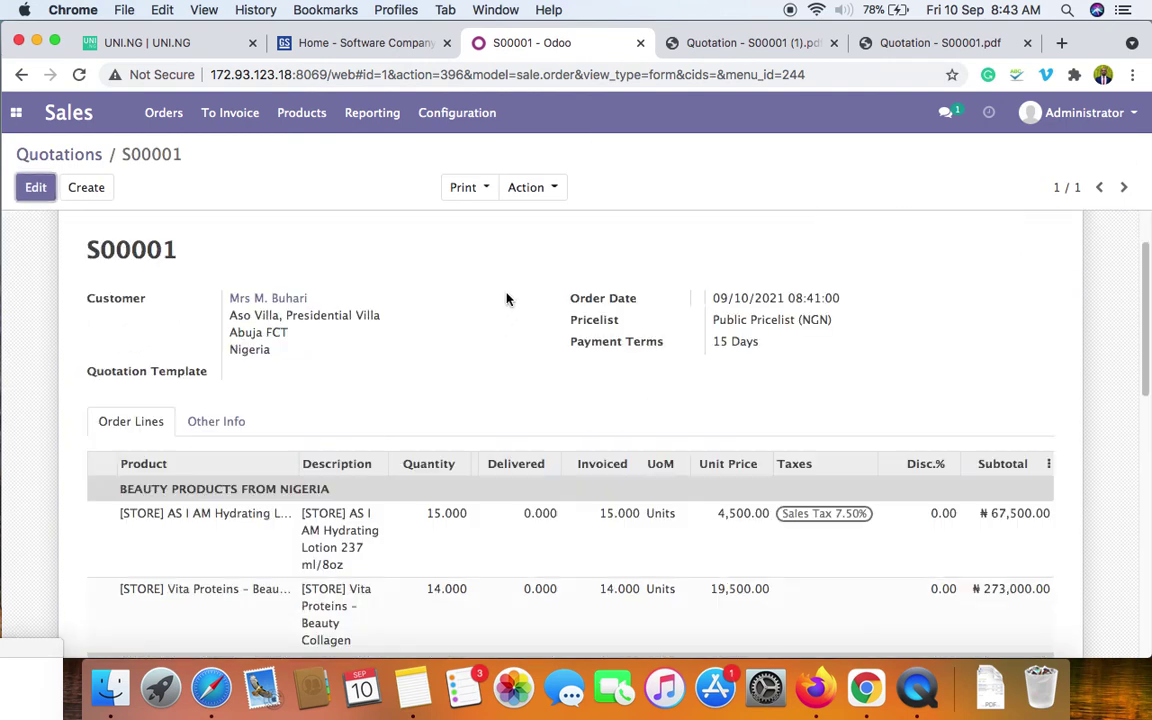
{"action": "scroll", "coordinate": [503, 289], "scroll_direction": "down", "scroll_amount": 2}
{"action": "scroll", "coordinate": [495, 275], "scroll_direction": "down", "scroll_amount": 2}
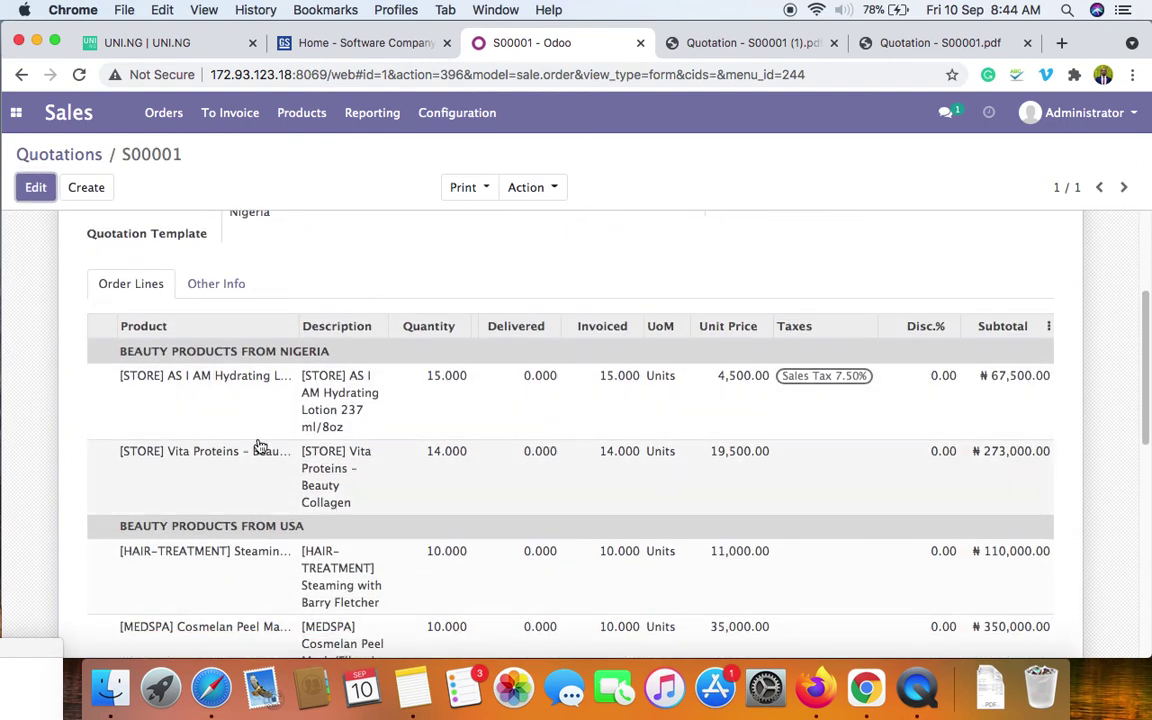
{"action": "scroll", "coordinate": [325, 565], "scroll_direction": "down", "scroll_amount": 2}
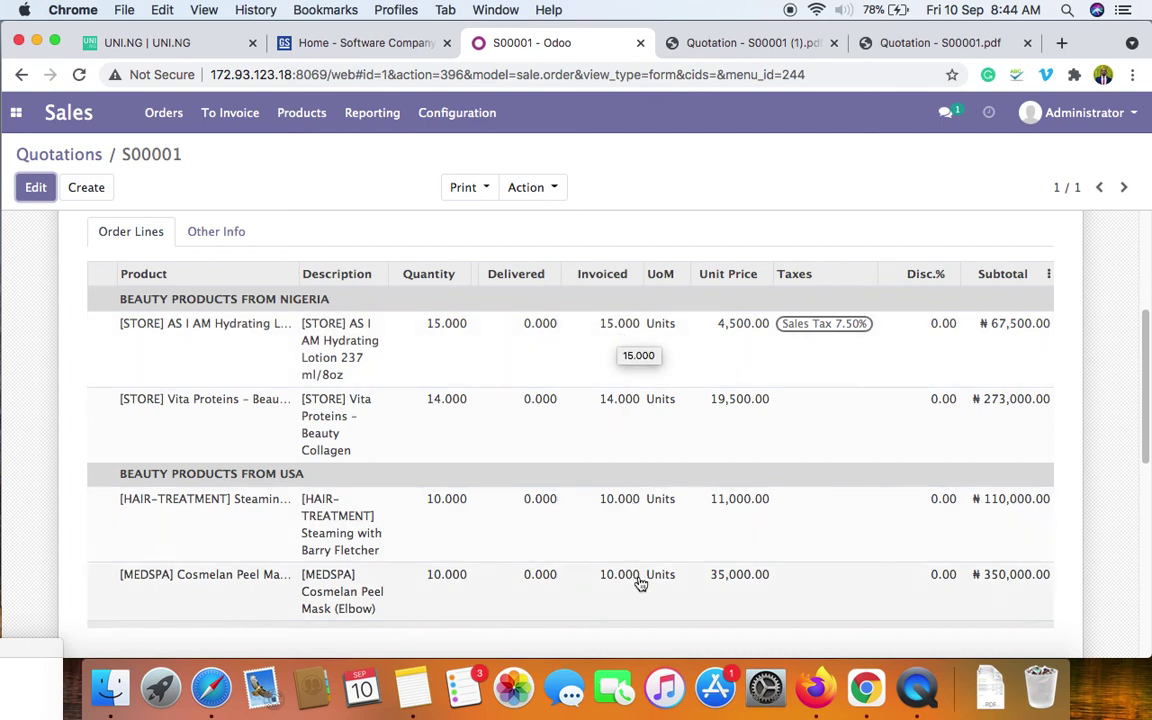
{"action": "scroll", "coordinate": [669, 399], "scroll_direction": "down", "scroll_amount": 10}
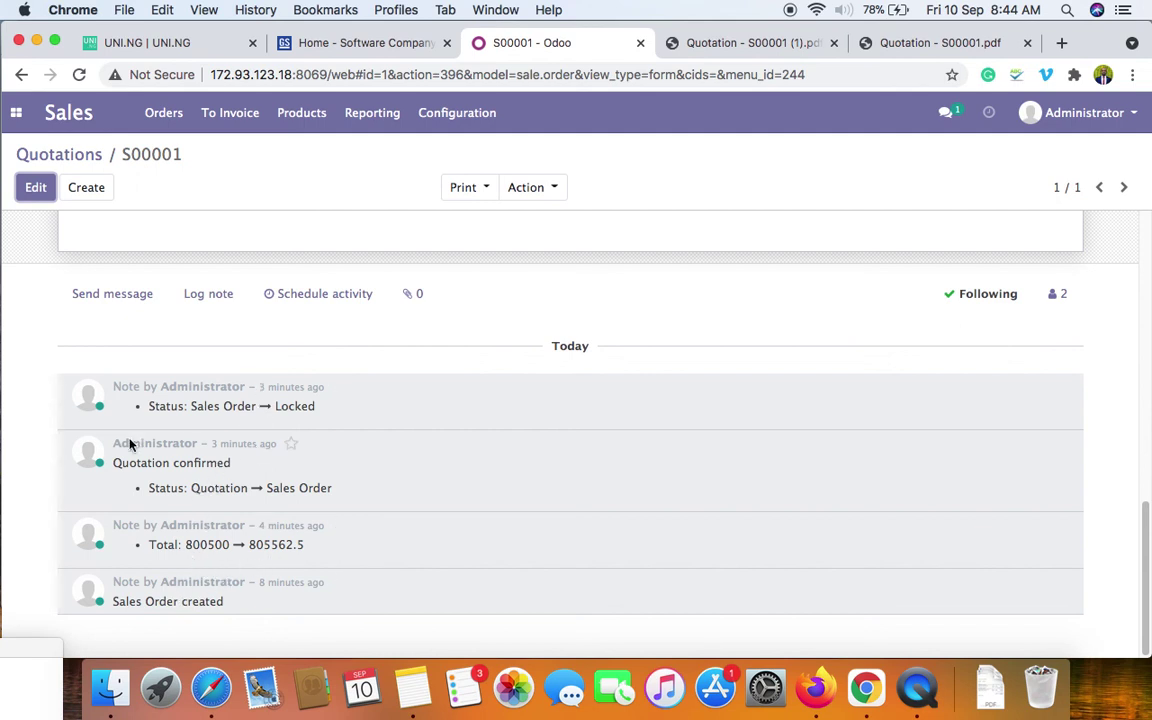
- Log a note that this is one of our best customers; deliver products on time
{"action": "left_click", "coordinate": [1071, 298]}
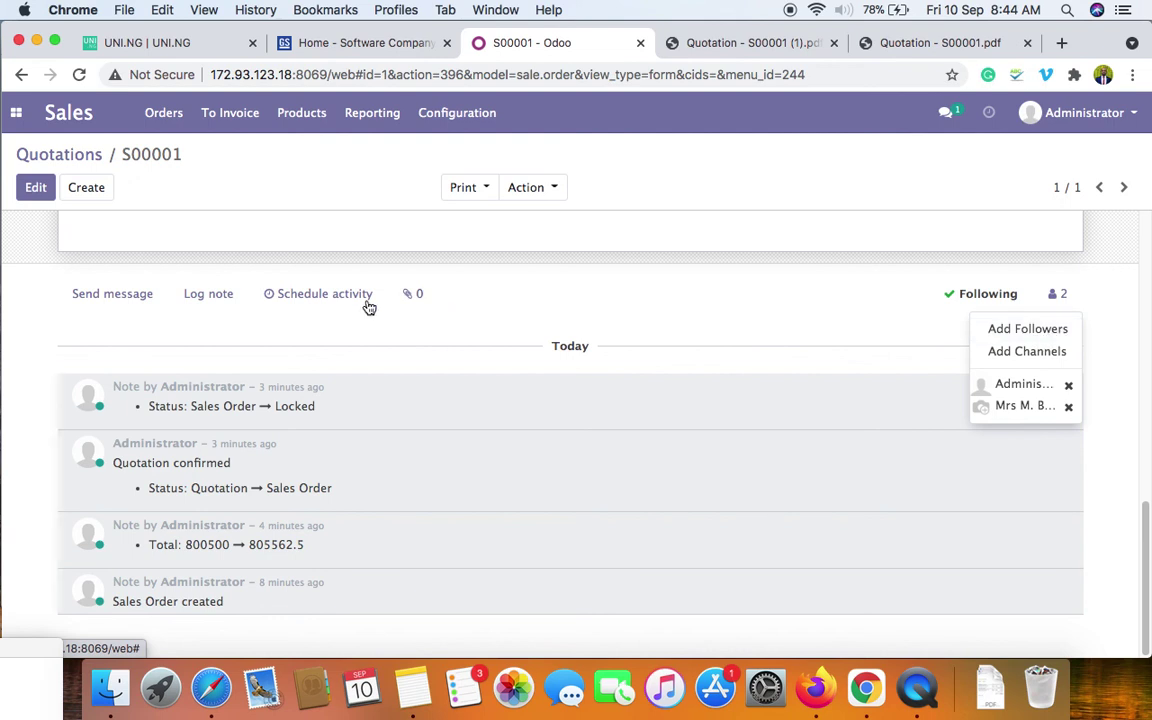
{"action": "left_click", "coordinate": [224, 293]}
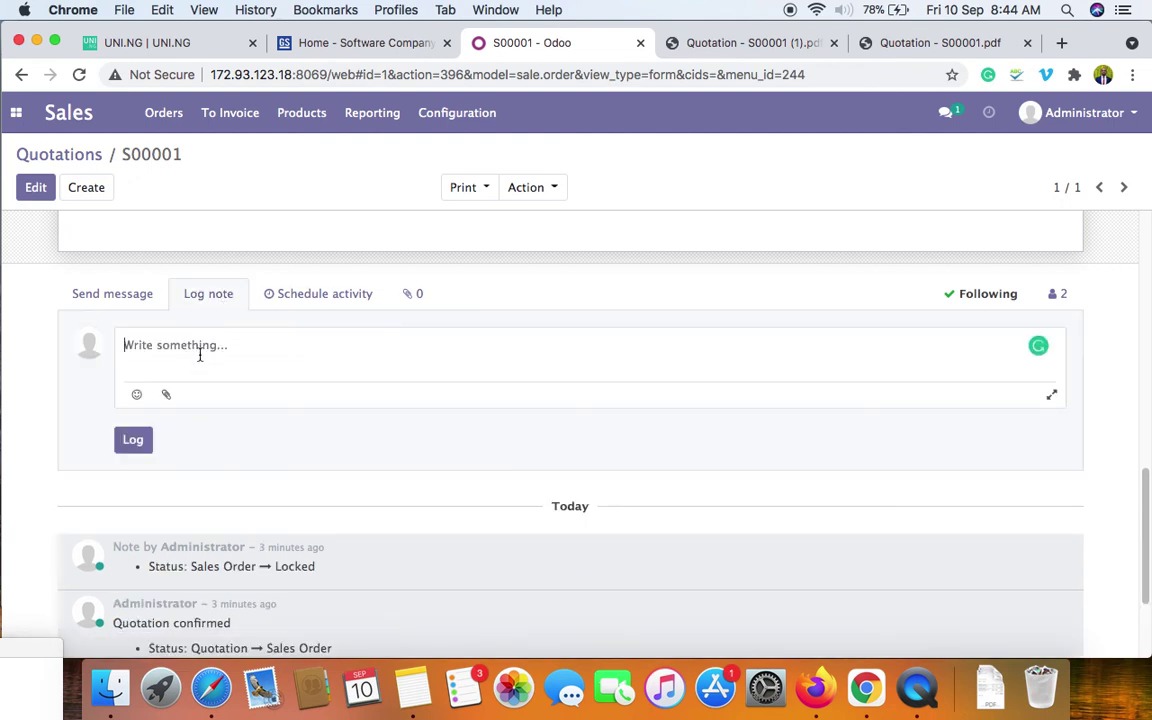
{"action": "type", "text": "This cu"}
{"action": "type", "text": "stomer is "}
{"action": "type", "text": "a"}
{"action": "type", "text": "ur best cus"}
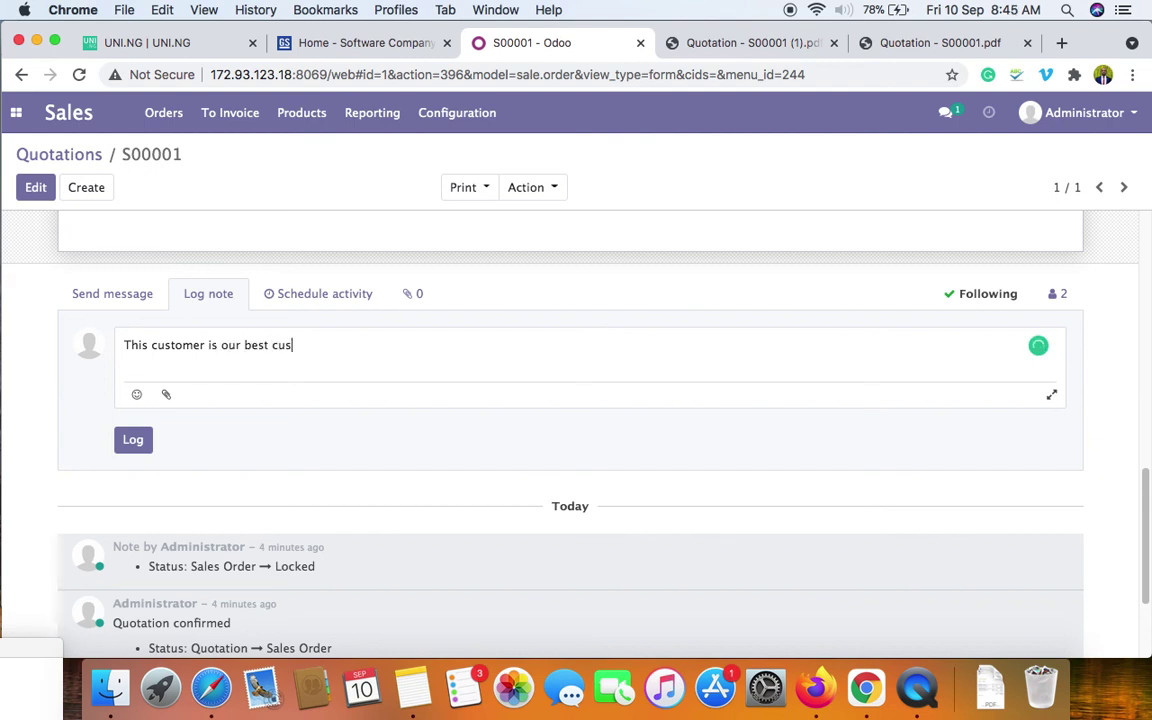
{"action": "type", "text": "tomer please make sure"}
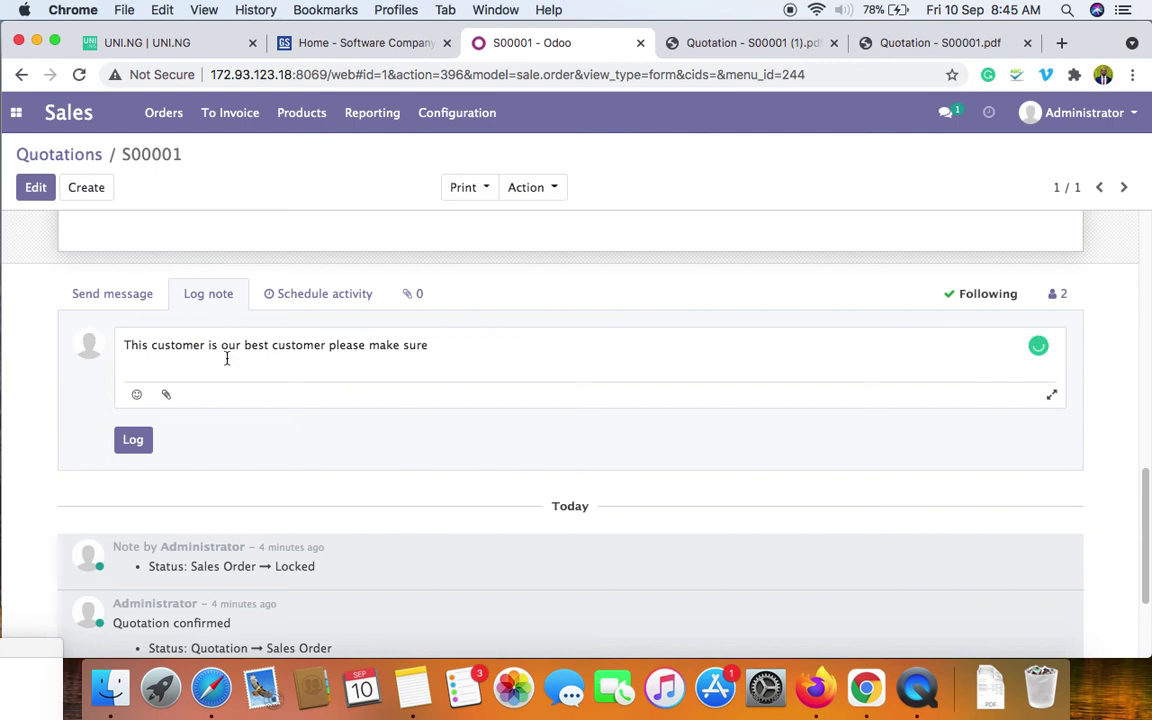
{"action": "type", "text": "one of"}
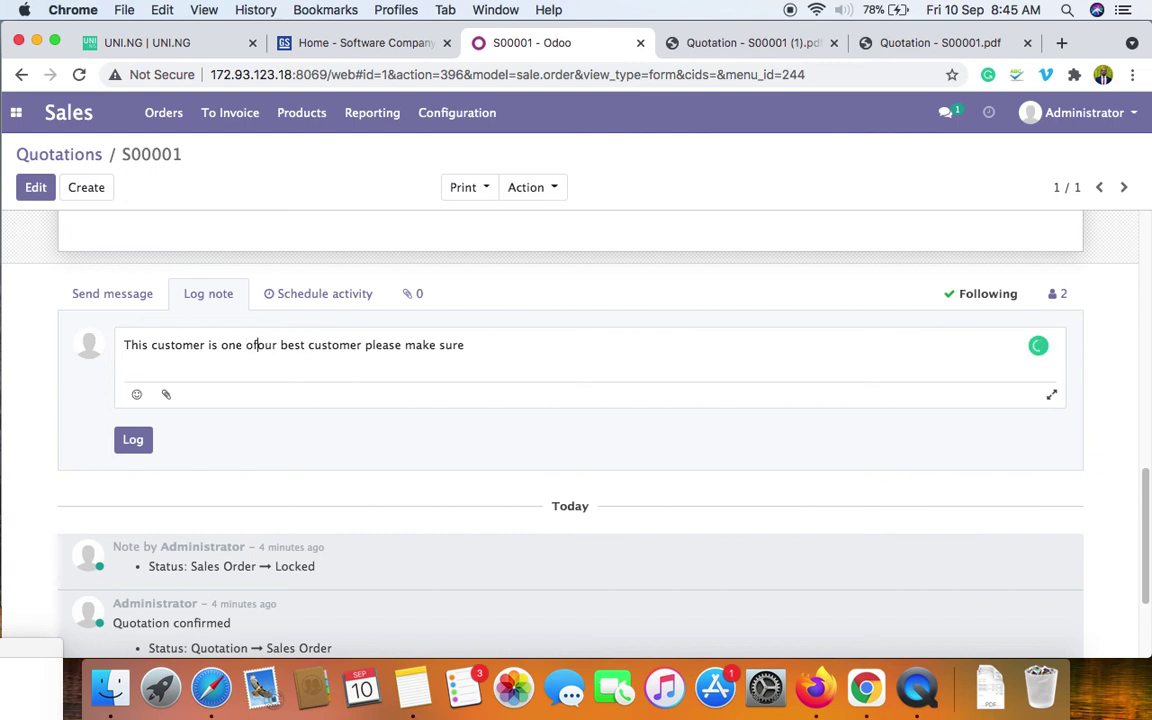
{"action": "left_click", "coordinate": [526, 350]}
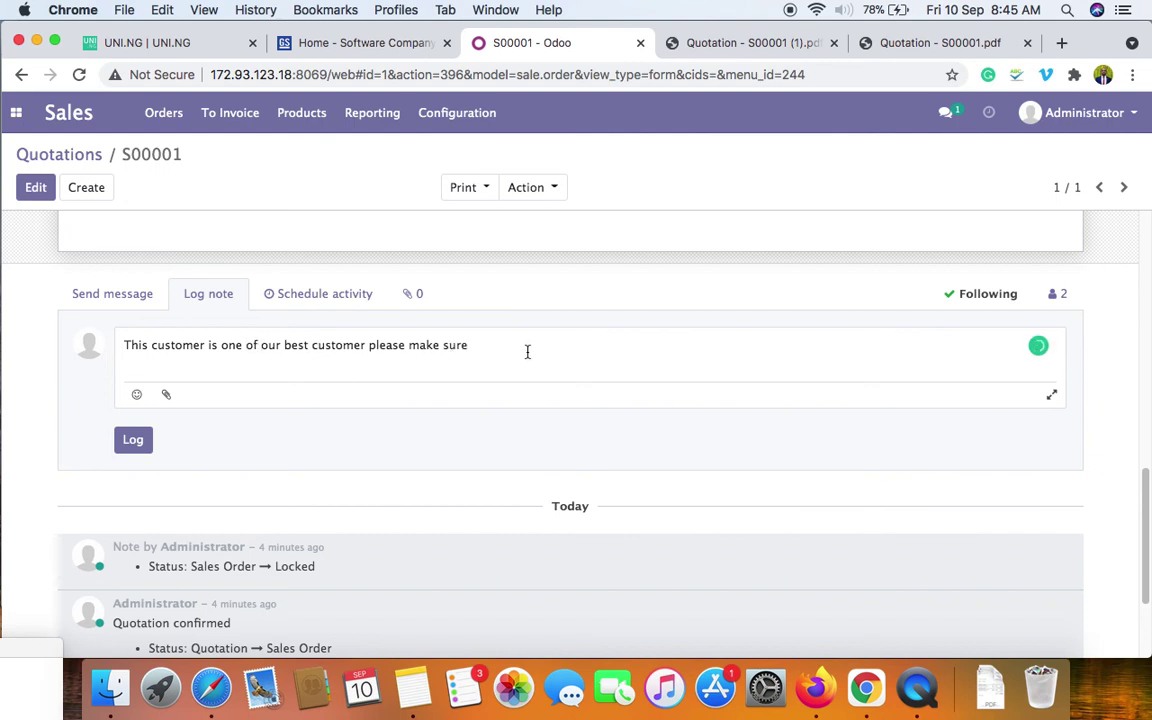
{"action": "type", "text": "products are delivered on timee"}
{"action": "key", "text": "BackSpace"}
{"action": "type", "text": "."}
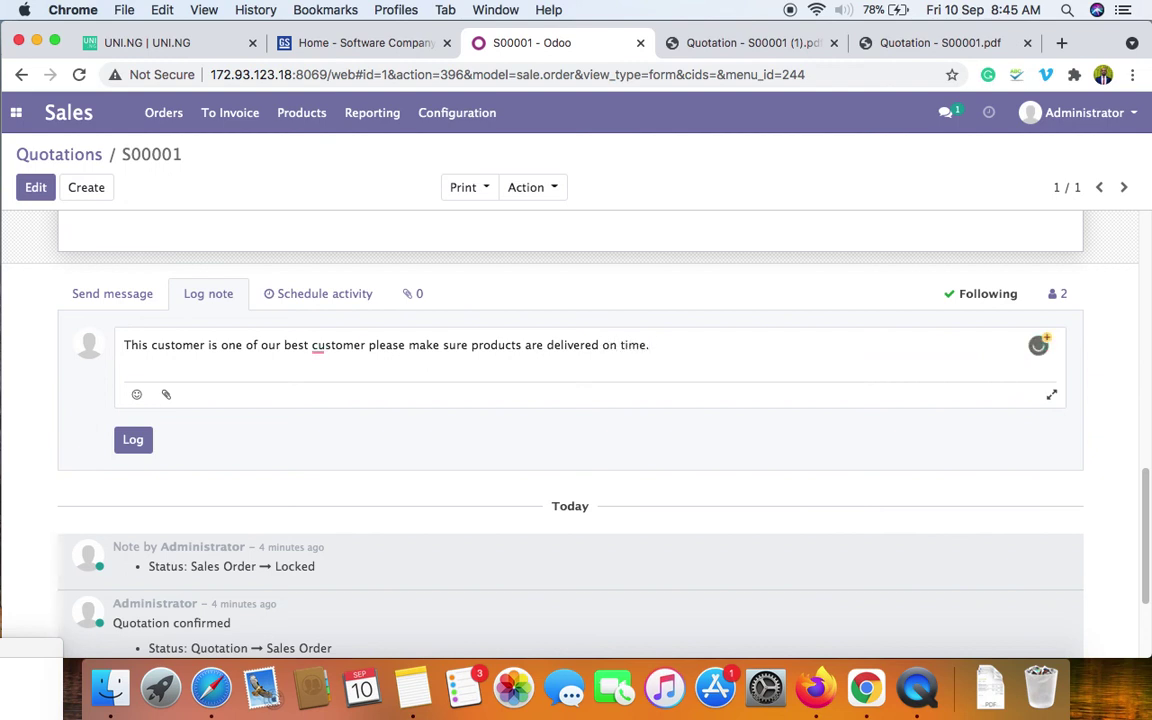
{"action": "left_click", "coordinate": [363, 345]}
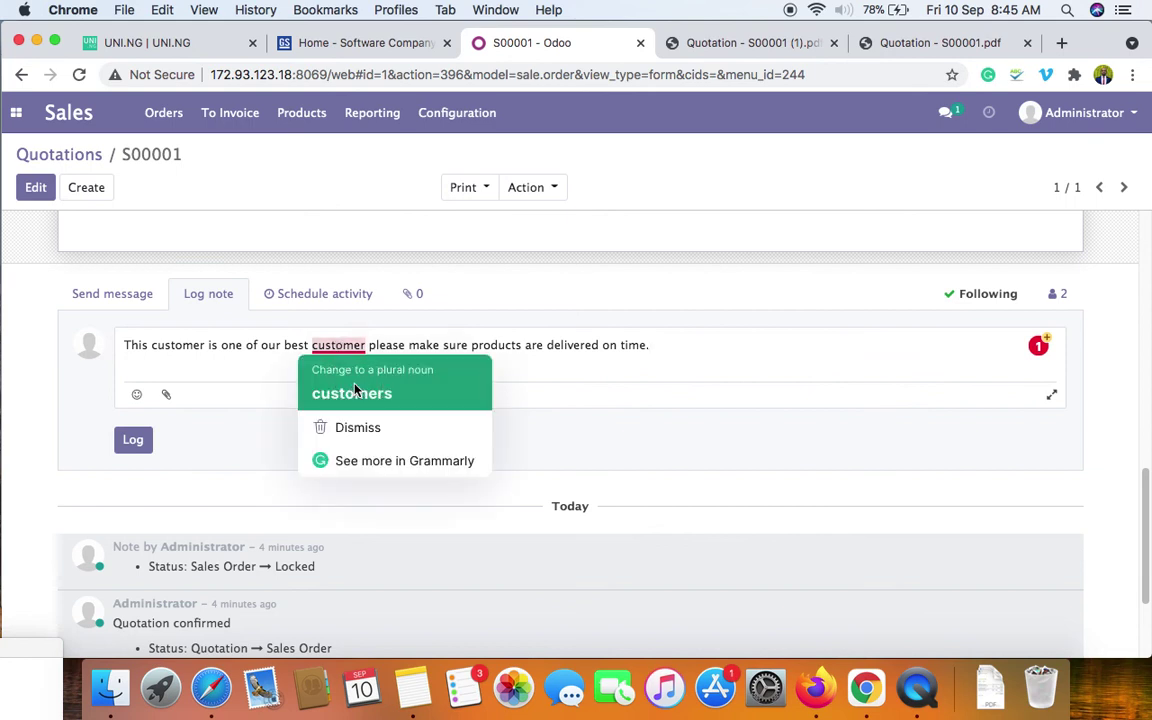
{"action": "left_click", "coordinate": [345, 393]}
{"action": "left_click", "coordinate": [132, 441]}
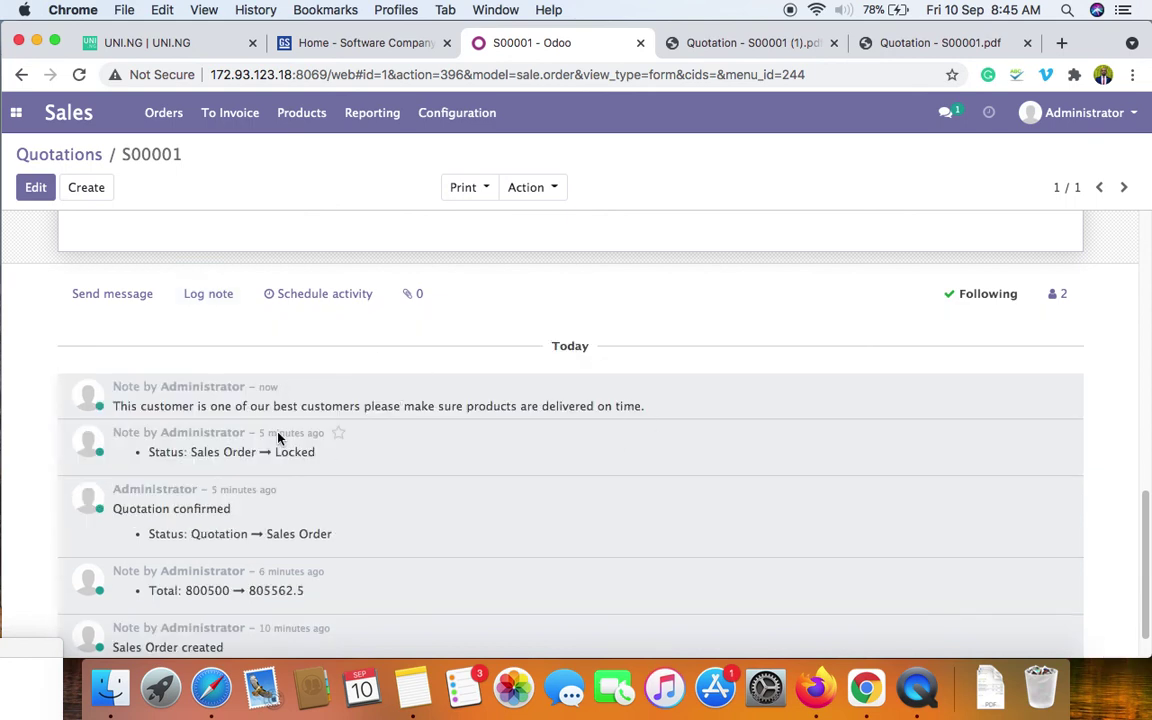
{"action": "scroll", "coordinate": [571, 381], "scroll_direction": "up", "scroll_amount": 15}
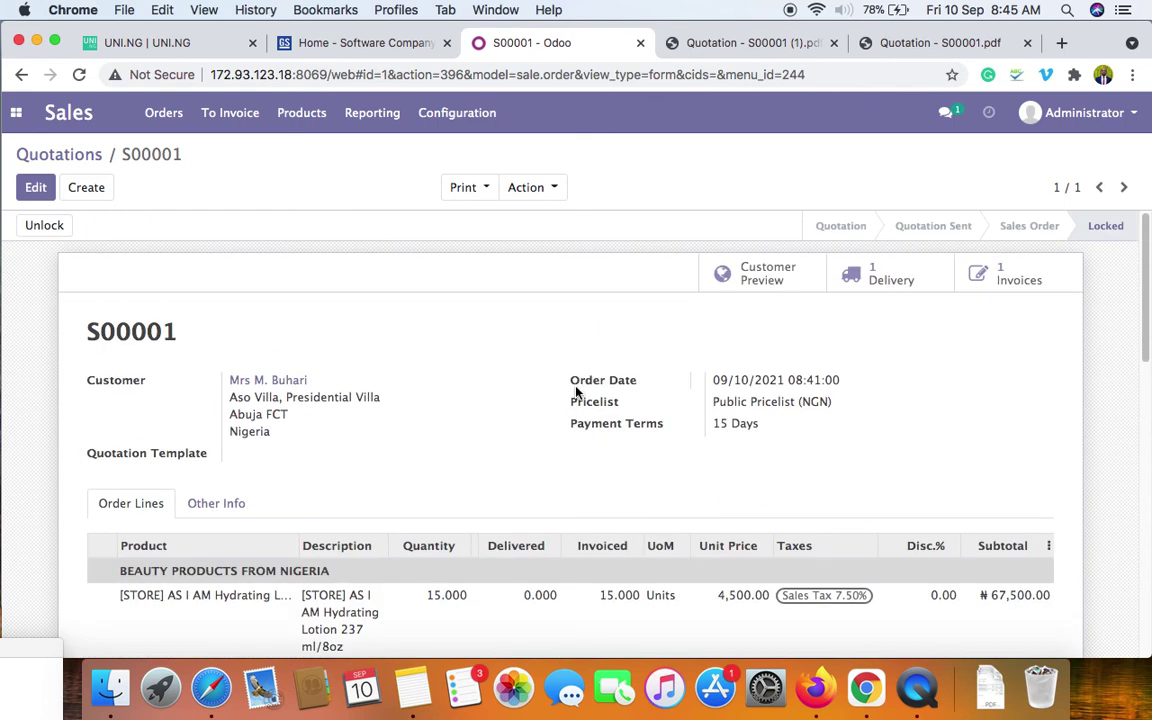